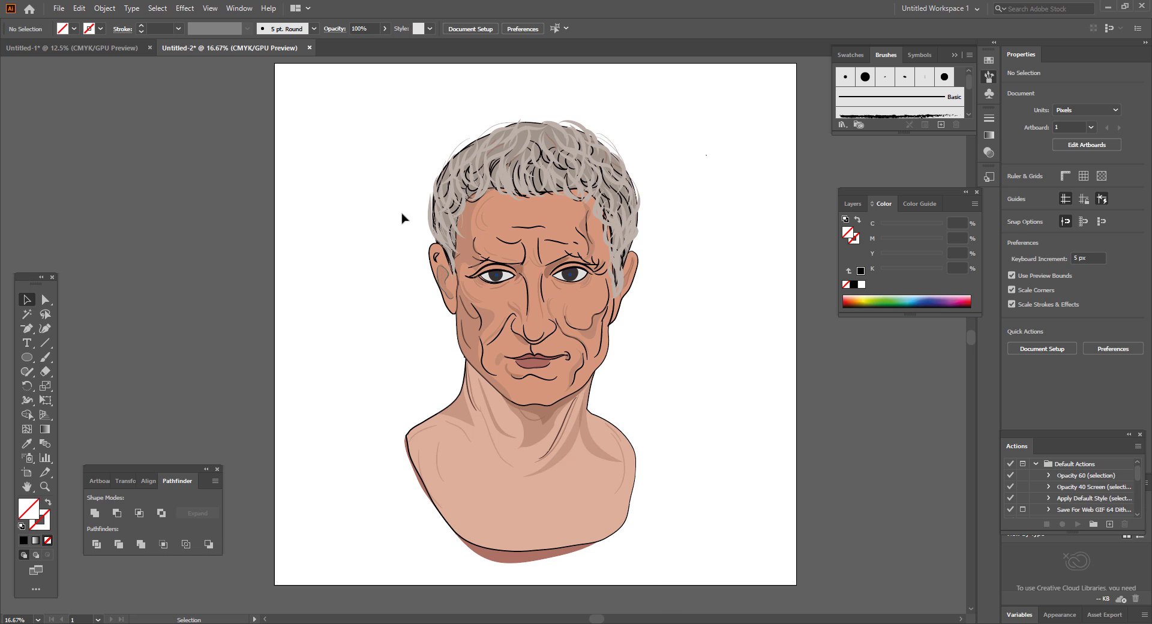
{"action": "left_click_drag", "start_coordinate": [390, 147], "coordinate": [710, 543]}
{"action": "left_click", "coordinate": [709, 543]}
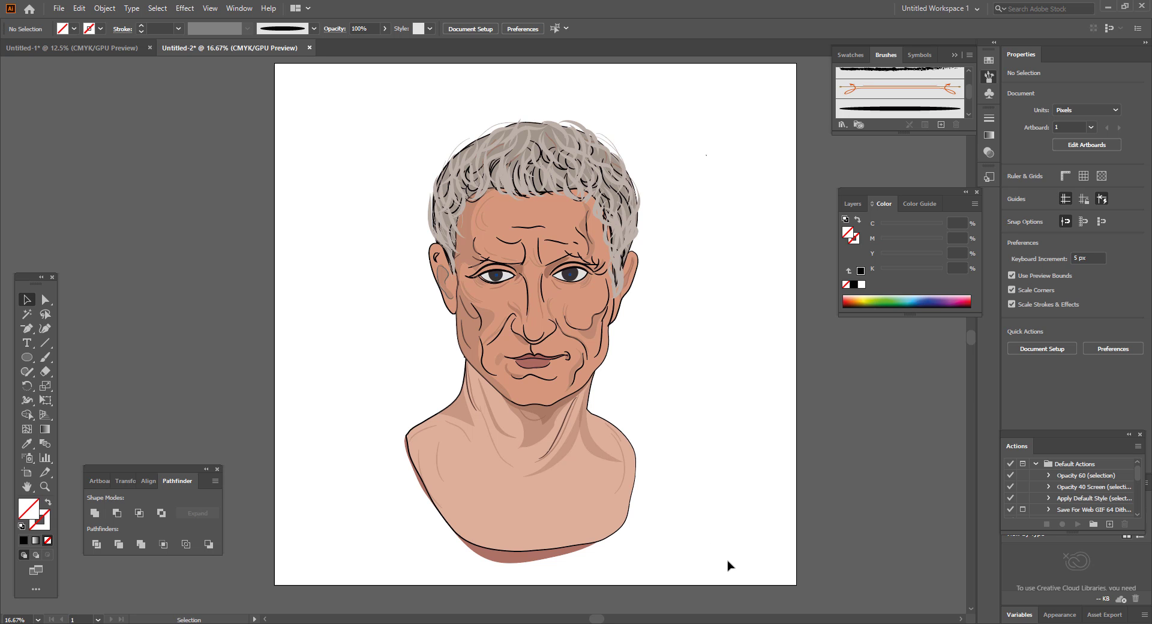
- Switch to Chrome, browse the Julius Caesar image results and preview the picture comparing his statue with a modern man
{"action": "key", "text": "alt+Tab"}
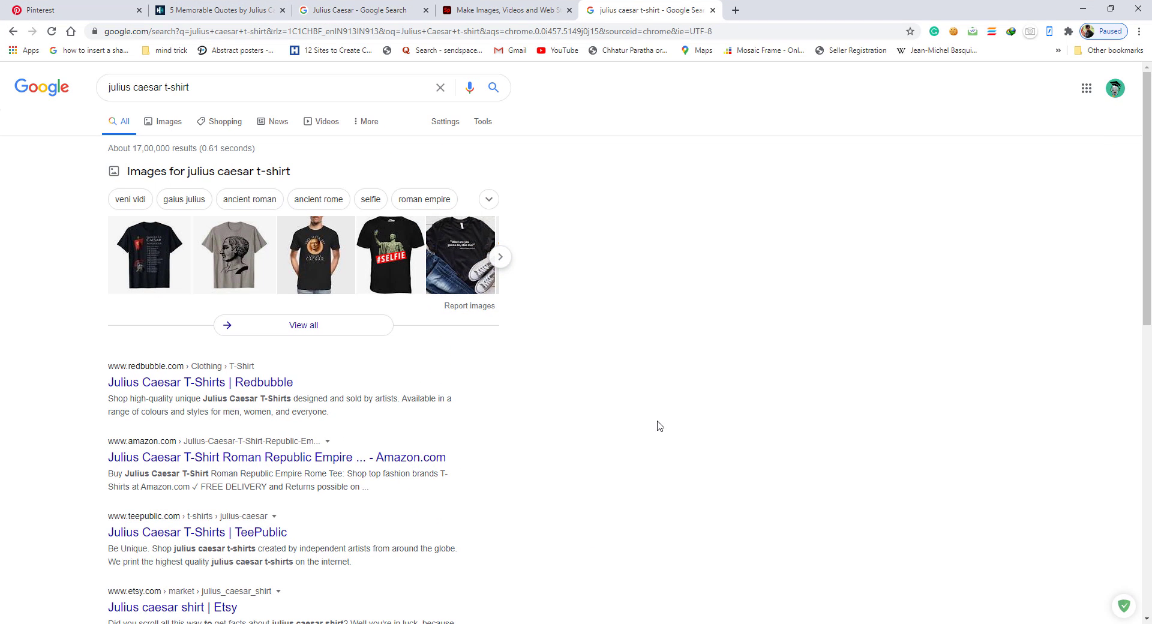
{"action": "left_click", "coordinate": [329, 8]}
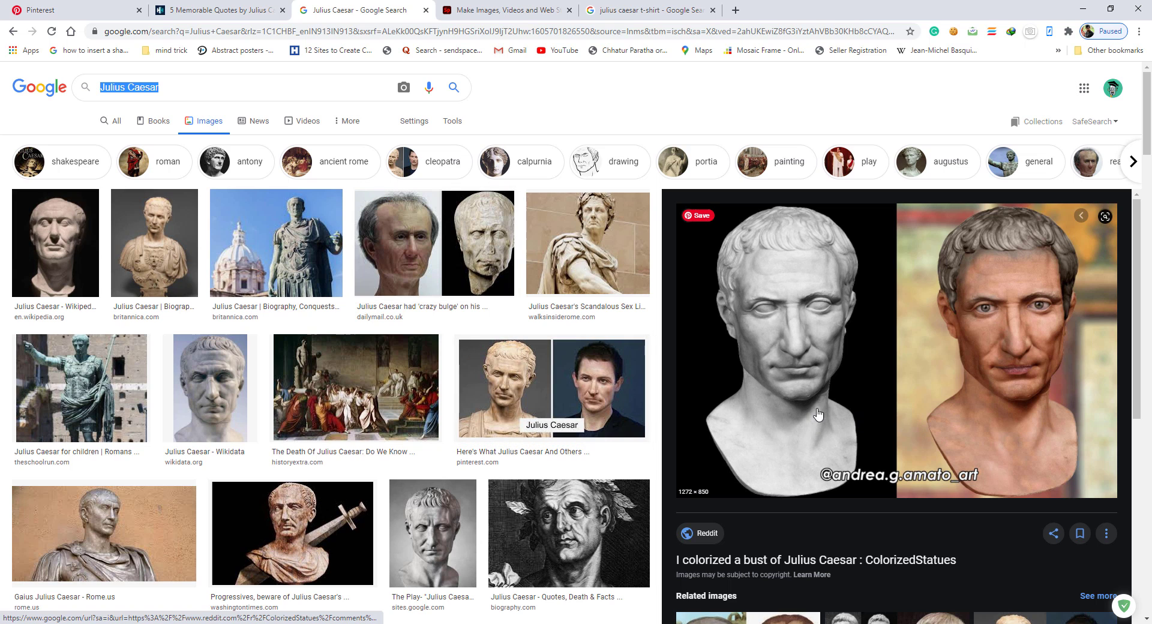
{"action": "scroll", "coordinate": [788, 326], "scroll_direction": "down", "scroll_amount": 4}
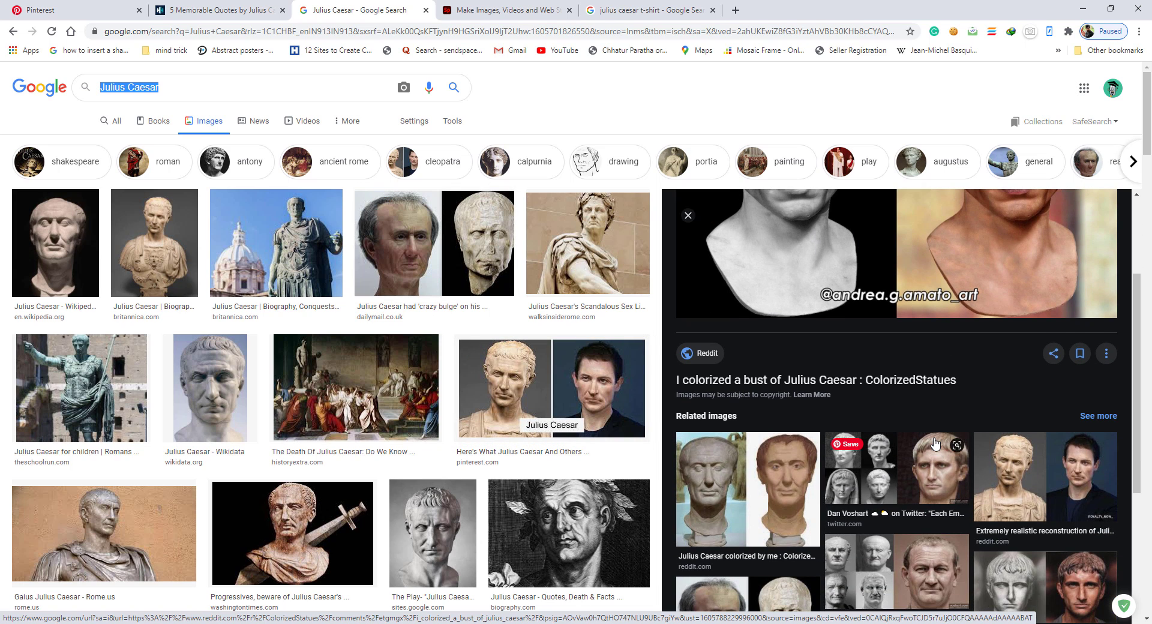
{"action": "scroll", "coordinate": [788, 325], "scroll_direction": "up", "scroll_amount": 4}
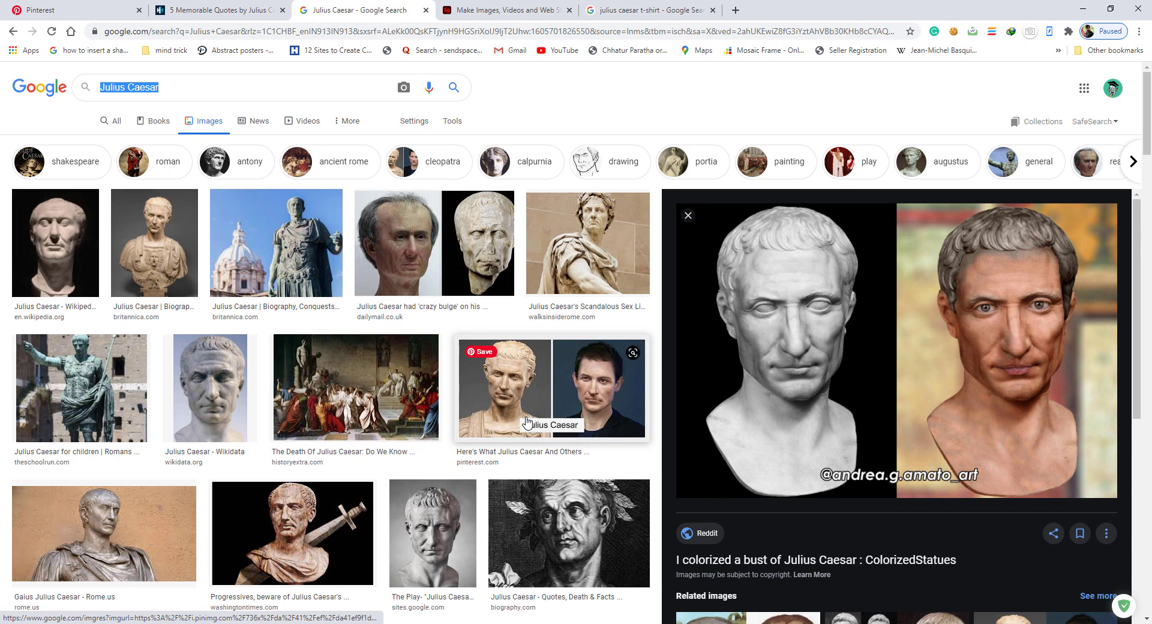
{"action": "scroll", "coordinate": [510, 422], "scroll_direction": "down", "scroll_amount": 3}
{"action": "scroll", "coordinate": [510, 422], "scroll_direction": "up", "scroll_amount": 2}
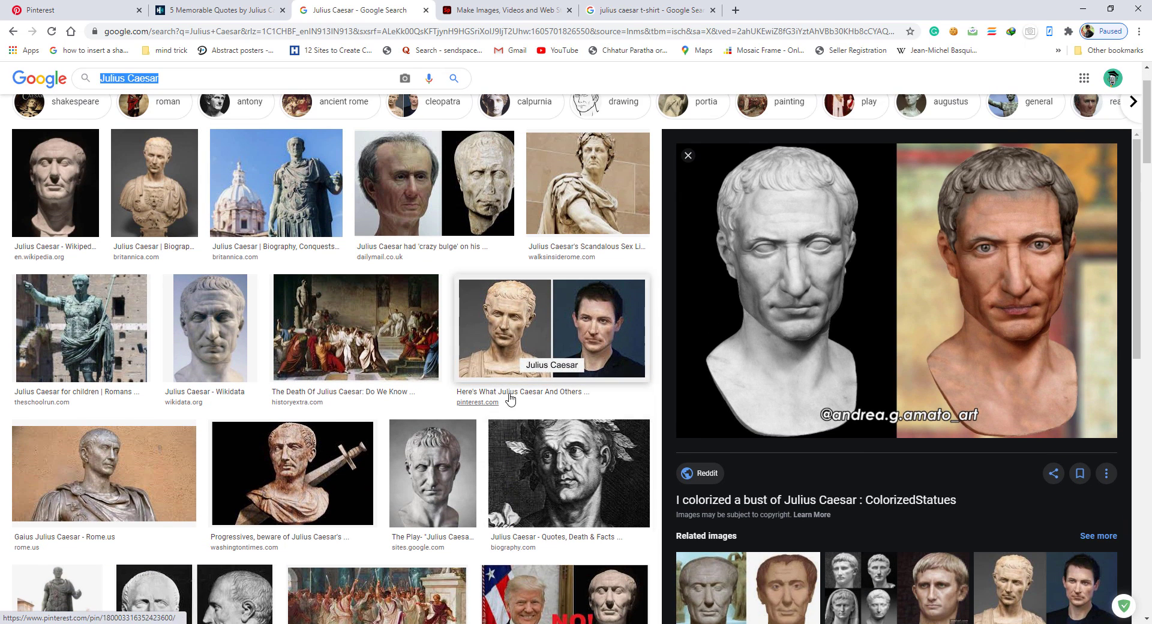
{"action": "left_click", "coordinate": [588, 318]}
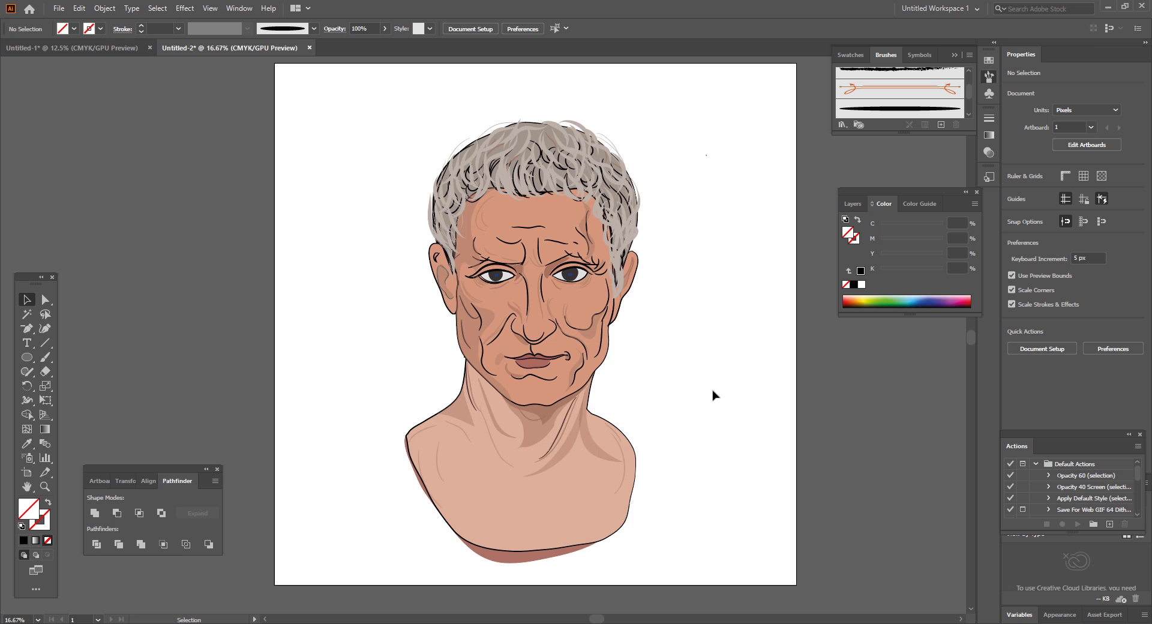
- Open a new Chrome window, search for "shutterstock contributor" and look over the Shutterstock contributor dashboard
{"action": "key", "text": "super"}
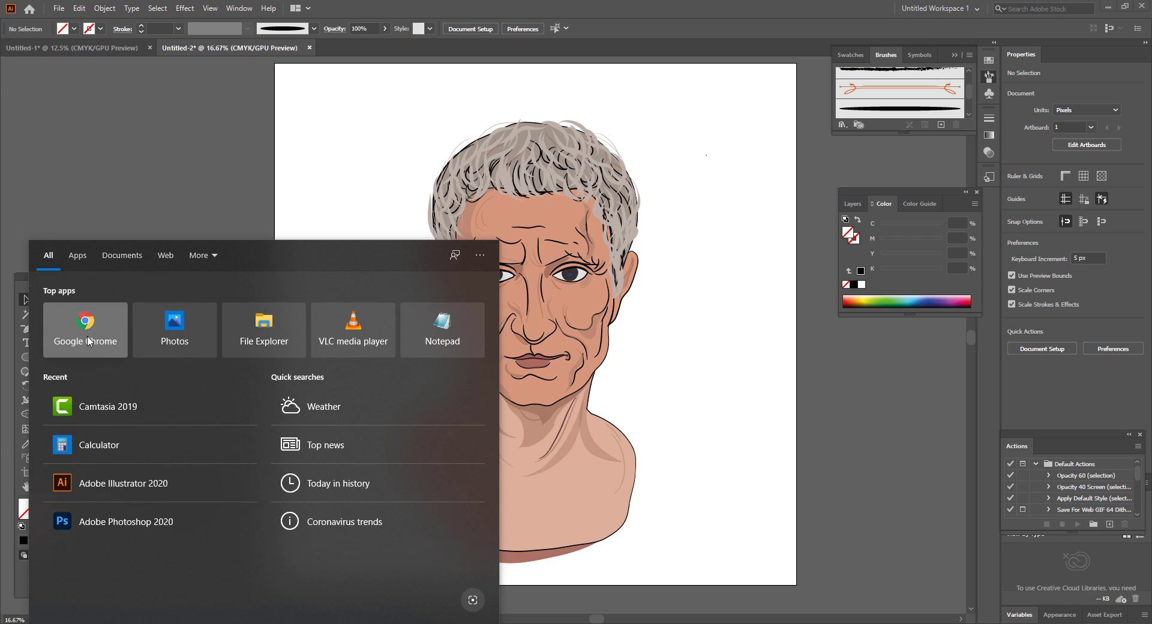
{"action": "left_click", "coordinate": [95, 323]}
{"action": "left_click", "coordinate": [484, 244]}
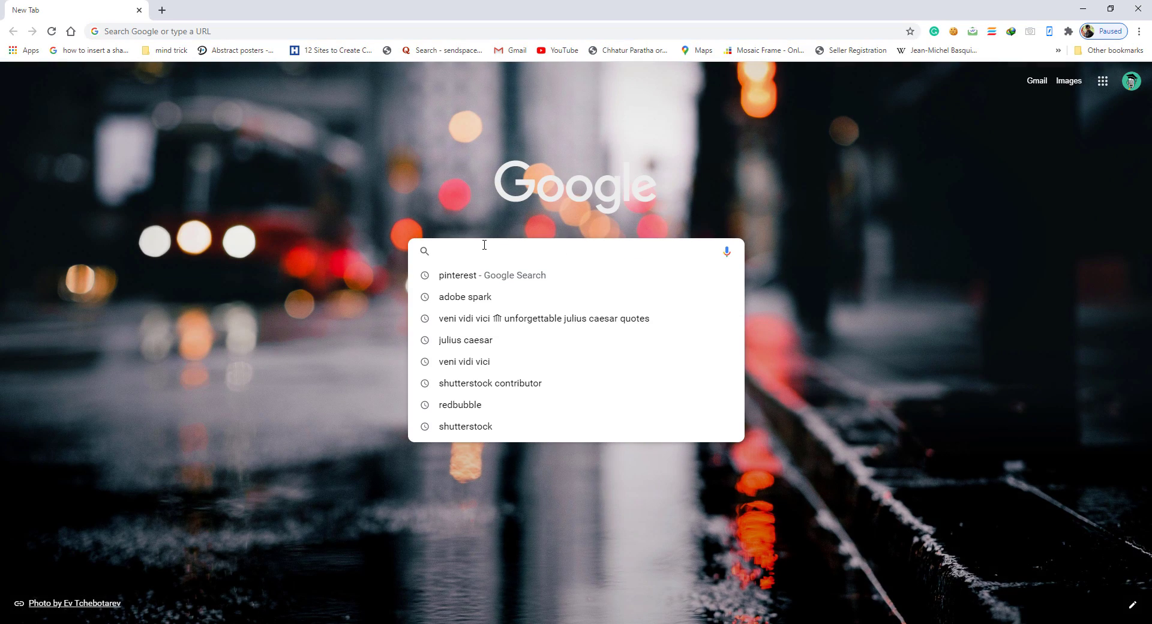
{"action": "type", "text": "shutterstock"}
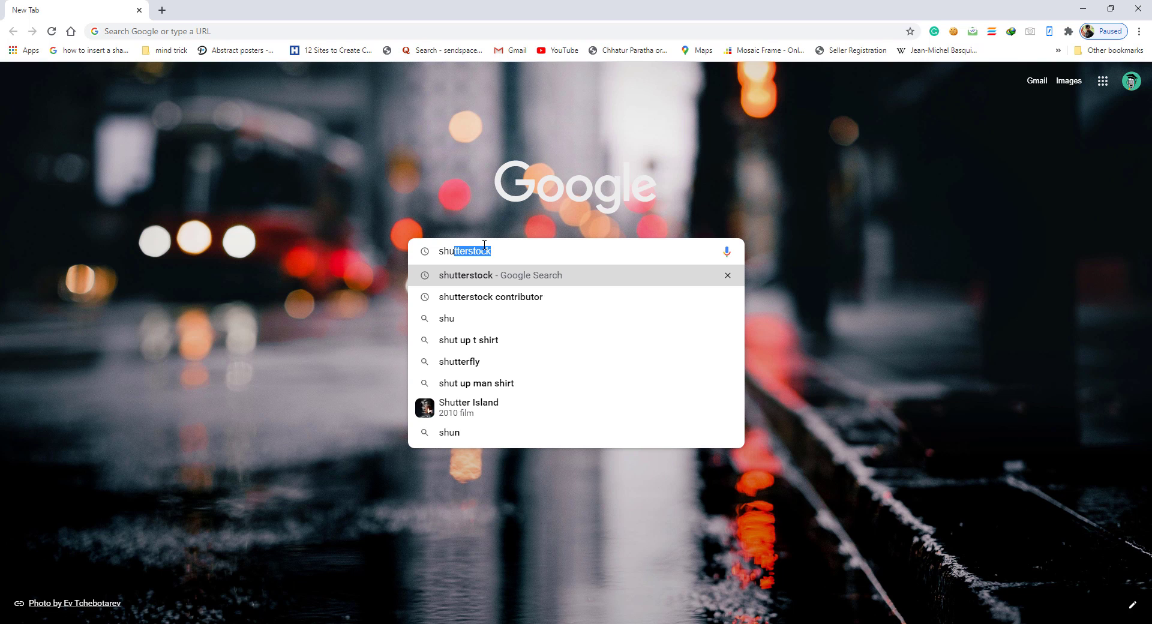
{"action": "left_click", "coordinate": [576, 298]}
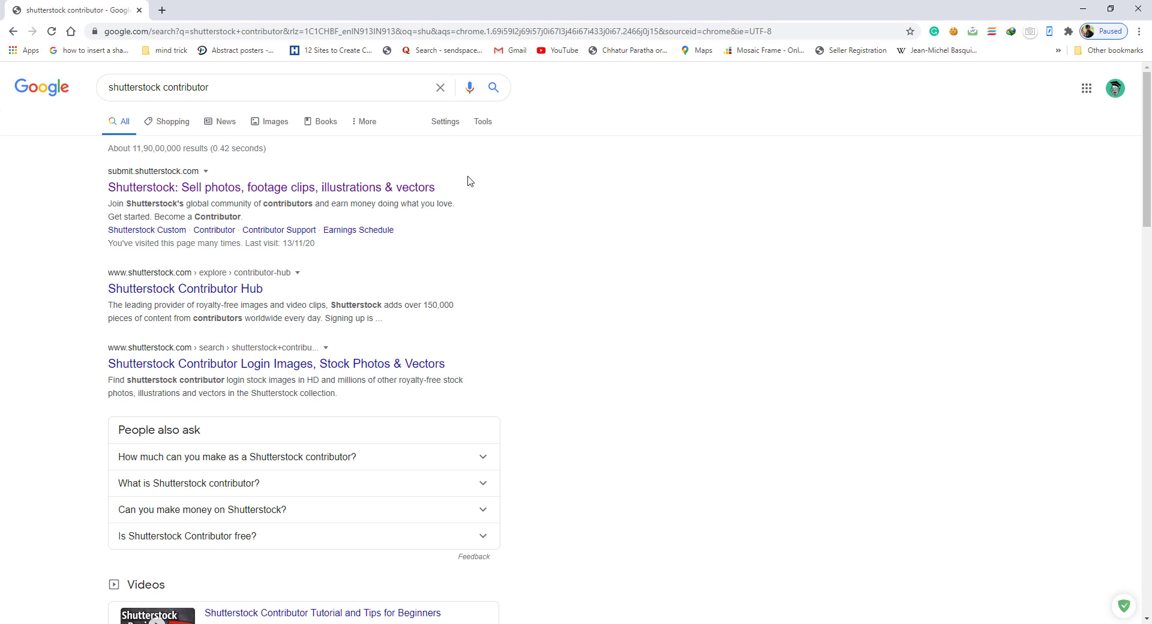
{"action": "left_click", "coordinate": [244, 187]}
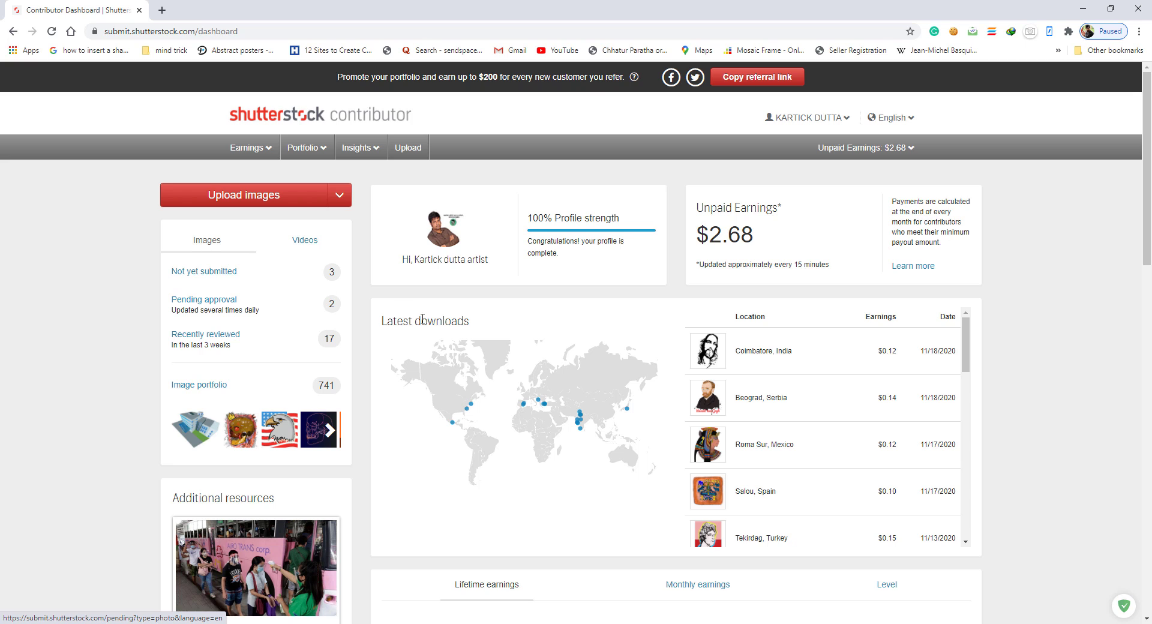
{"action": "scroll", "coordinate": [403, 339], "scroll_direction": "down", "scroll_amount": 2}
{"action": "scroll", "coordinate": [401, 339], "scroll_direction": "down", "scroll_amount": 1}
{"action": "scroll", "coordinate": [401, 339], "scroll_direction": "up", "scroll_amount": 3}
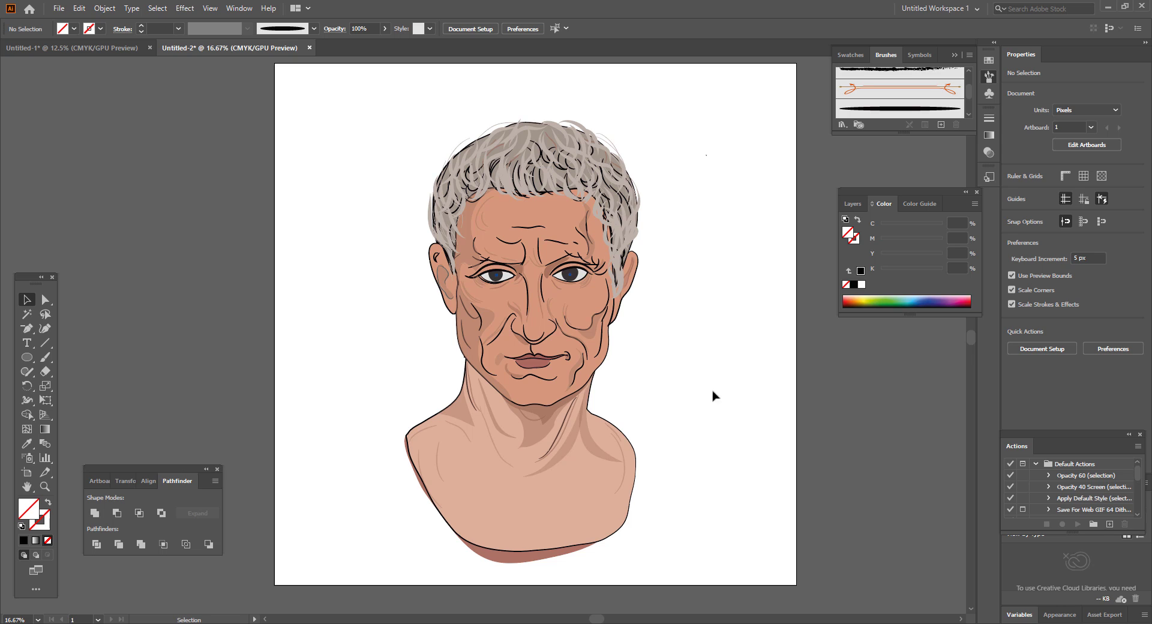
- Return to the Julius Caesar image results in Chrome, go back to the colorized bust preview and copy its image
{"action": "mouse_move", "coordinate": [690, 621]}
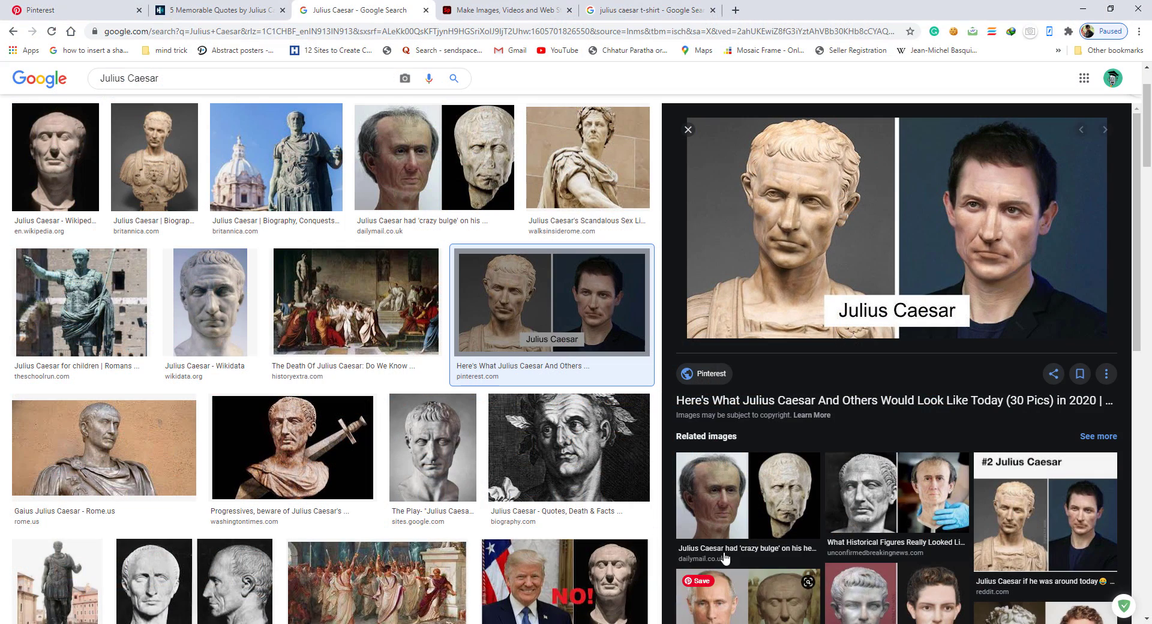
{"action": "left_click", "coordinate": [623, 579]}
{"action": "scroll", "coordinate": [711, 354], "scroll_direction": "up", "scroll_amount": 2}
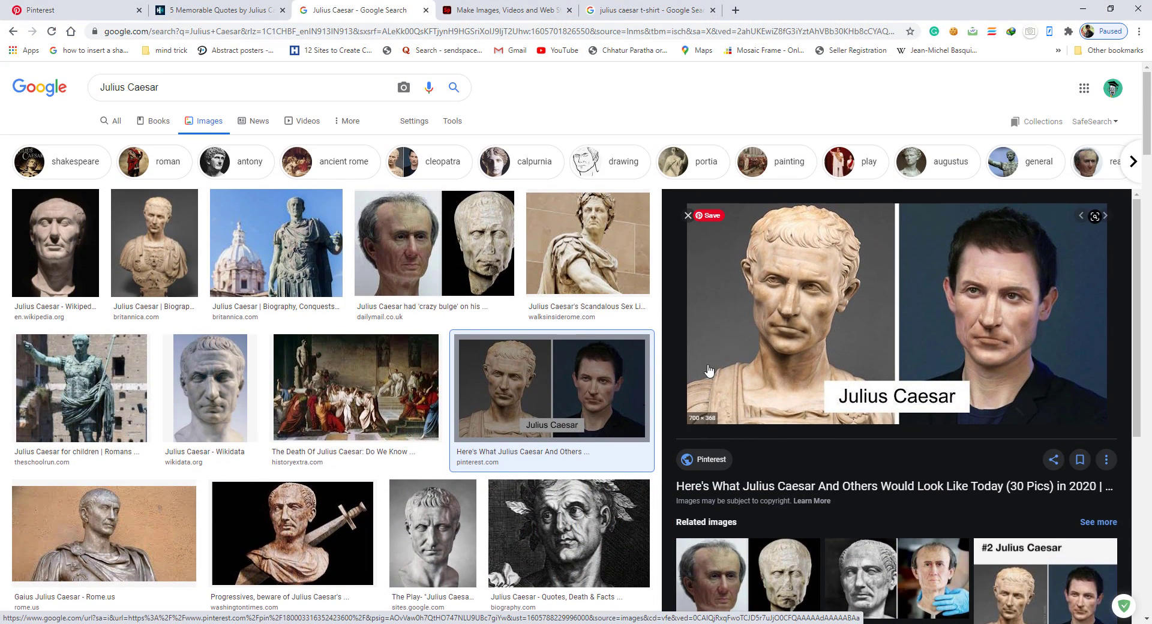
{"action": "scroll", "coordinate": [705, 390], "scroll_direction": "down", "scroll_amount": 4}
{"action": "scroll", "coordinate": [705, 390], "scroll_direction": "up", "scroll_amount": 2}
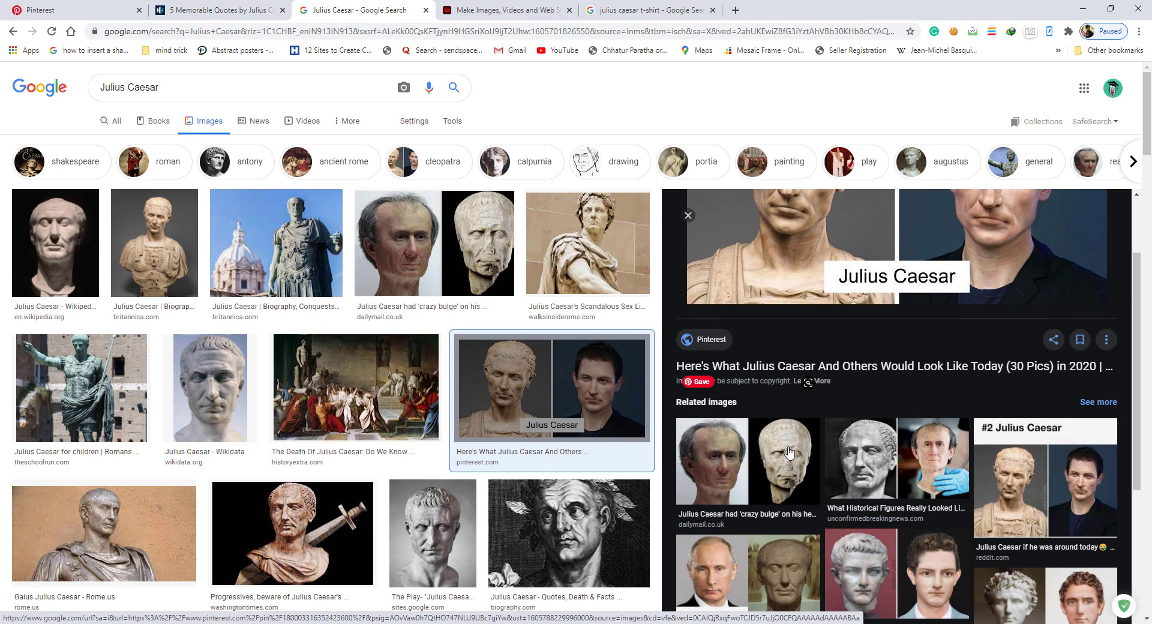
{"action": "left_click", "coordinate": [14, 31]}
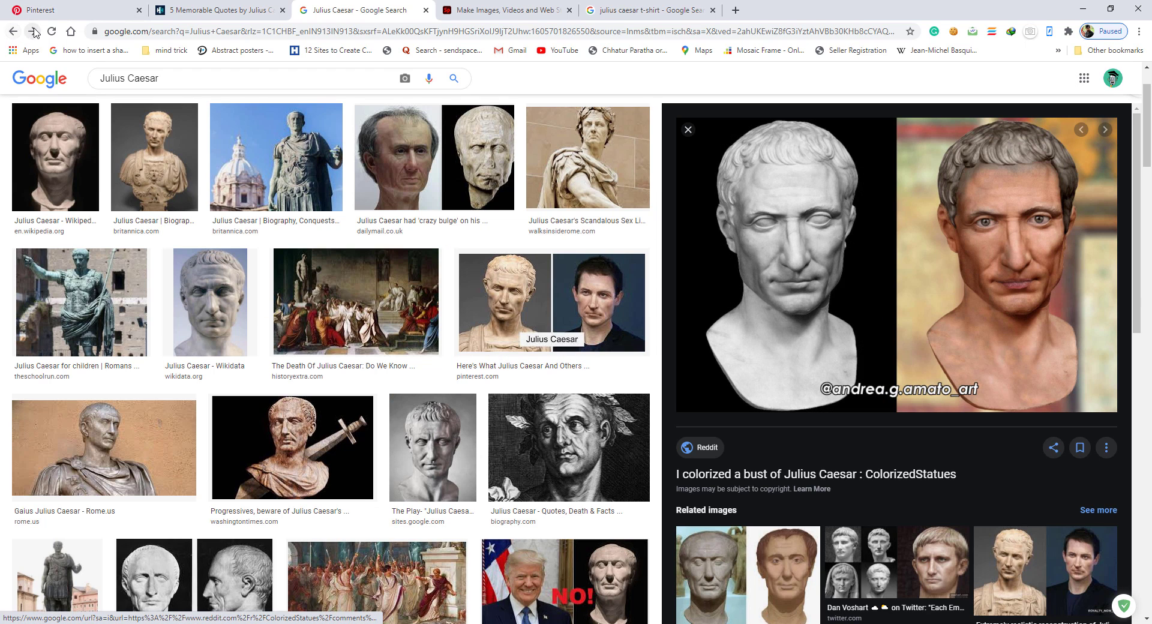
{"action": "right_click", "coordinate": [820, 252]}
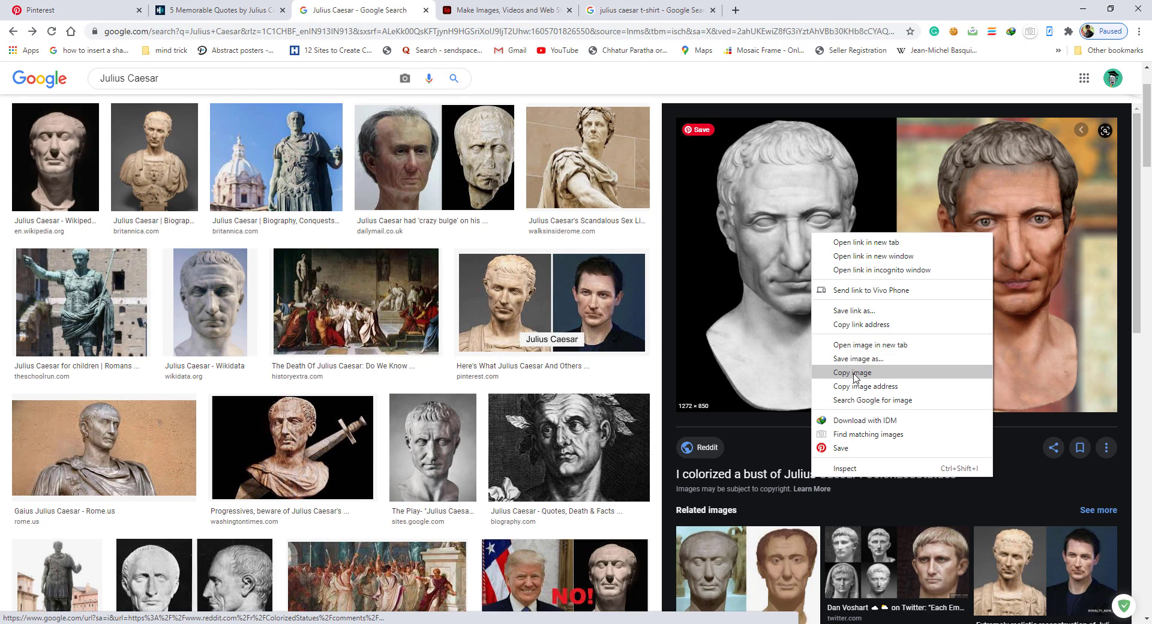
{"action": "left_click", "coordinate": [856, 373]}
- Paste the bust image into the Illustrator document, place it beside the portrait, enlarge it to about 2742 × 1832 px and deselect it
{"action": "left_click", "coordinate": [1082, 8]}
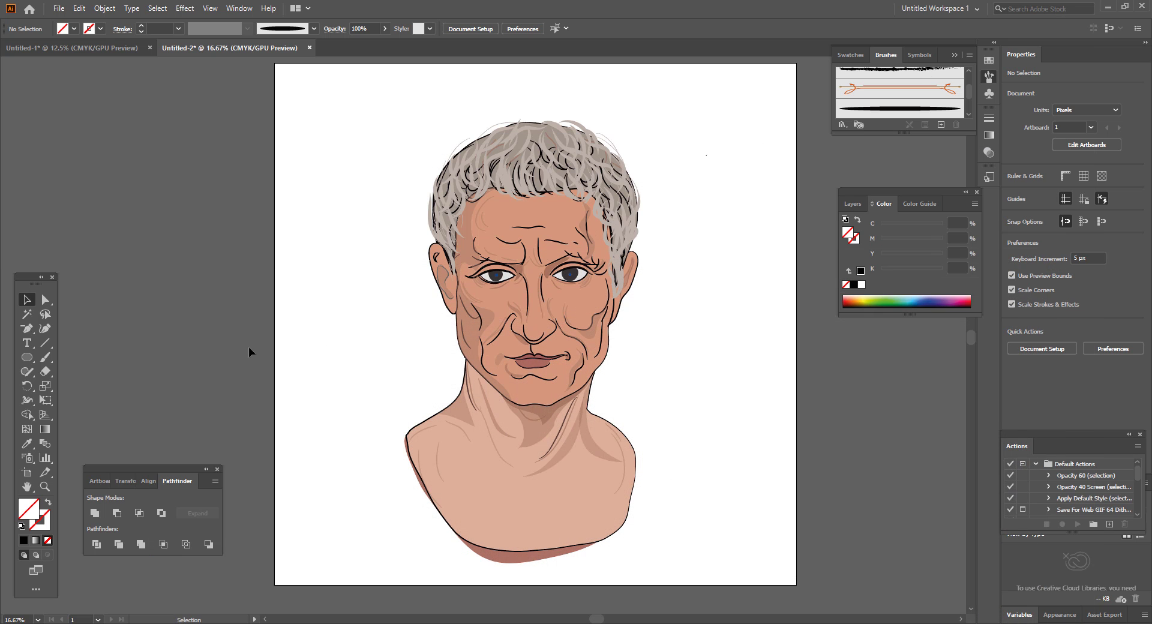
{"action": "key", "text": "ctrl+v"}
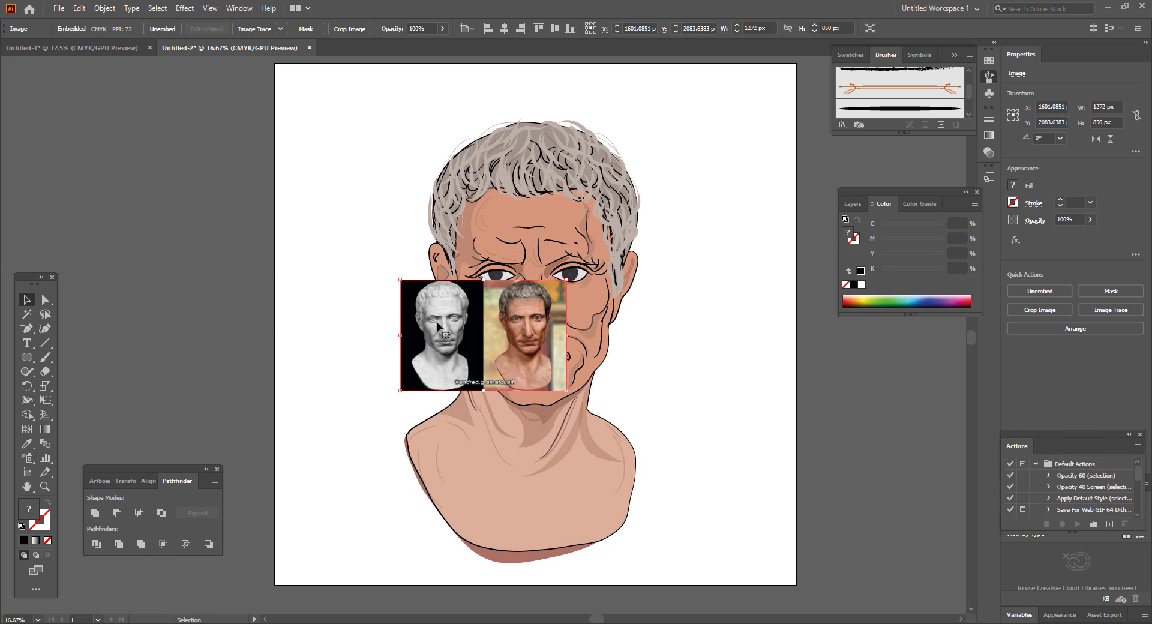
{"action": "left_click_drag", "start_coordinate": [436, 322], "coordinate": [163, 308]}
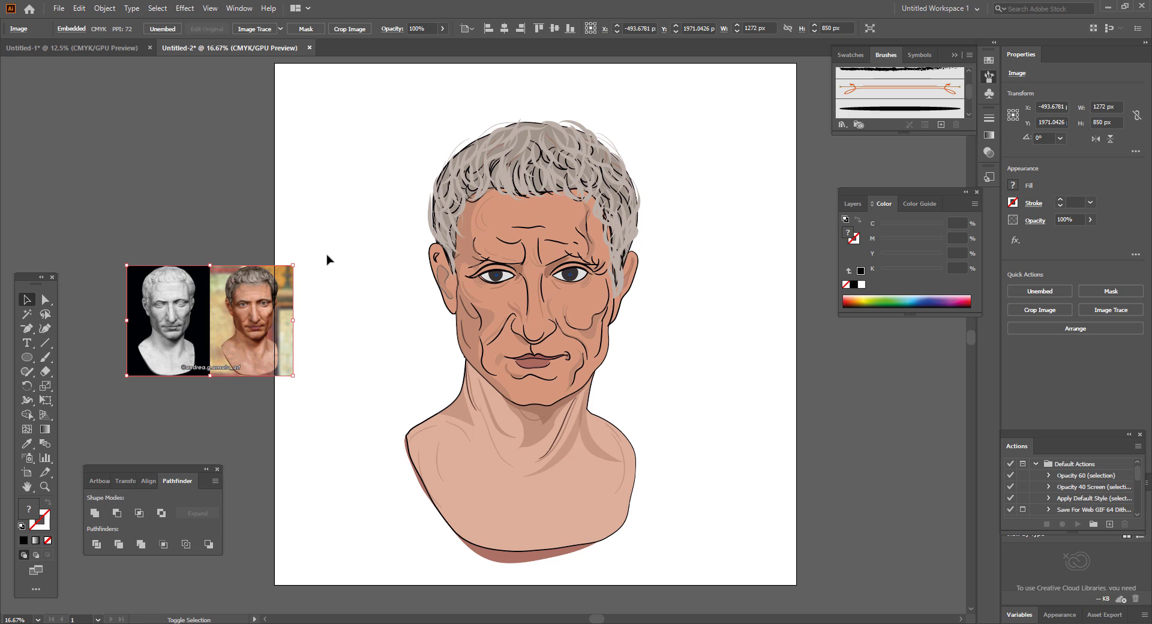
{"action": "left_click_drag", "start_coordinate": [293, 264], "coordinate": [294, 207]}
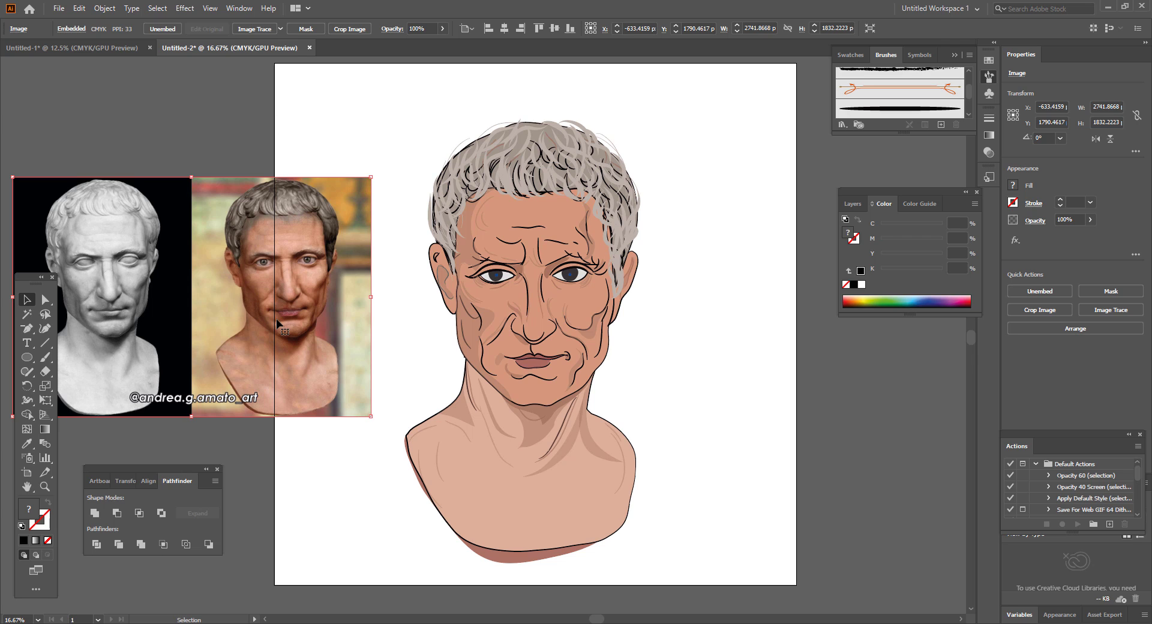
{"action": "left_click", "coordinate": [382, 357]}
{"action": "left_click", "coordinate": [312, 375]}
{"action": "left_click", "coordinate": [386, 285]}
- Using the Paintbrush with a black stroke and no fill, draw two light rays rising from the reference's forehead and a curved light source above
{"action": "key", "text": "ctrl+="}
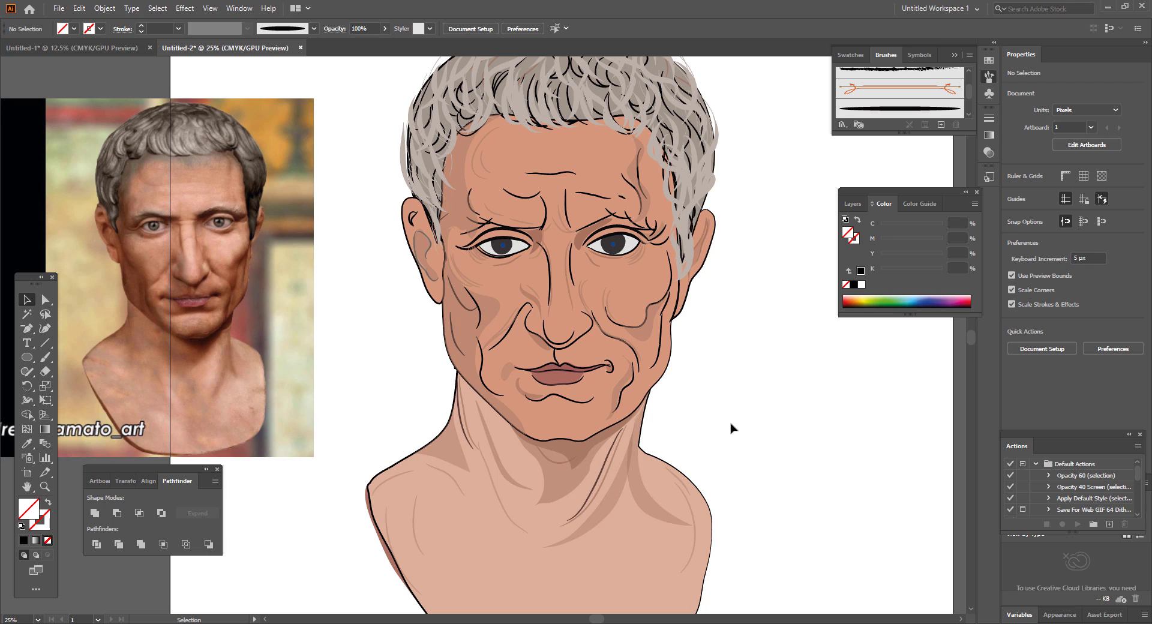
{"action": "scroll", "coordinate": [306, 392], "scroll_direction": "up", "scroll_amount": 2}
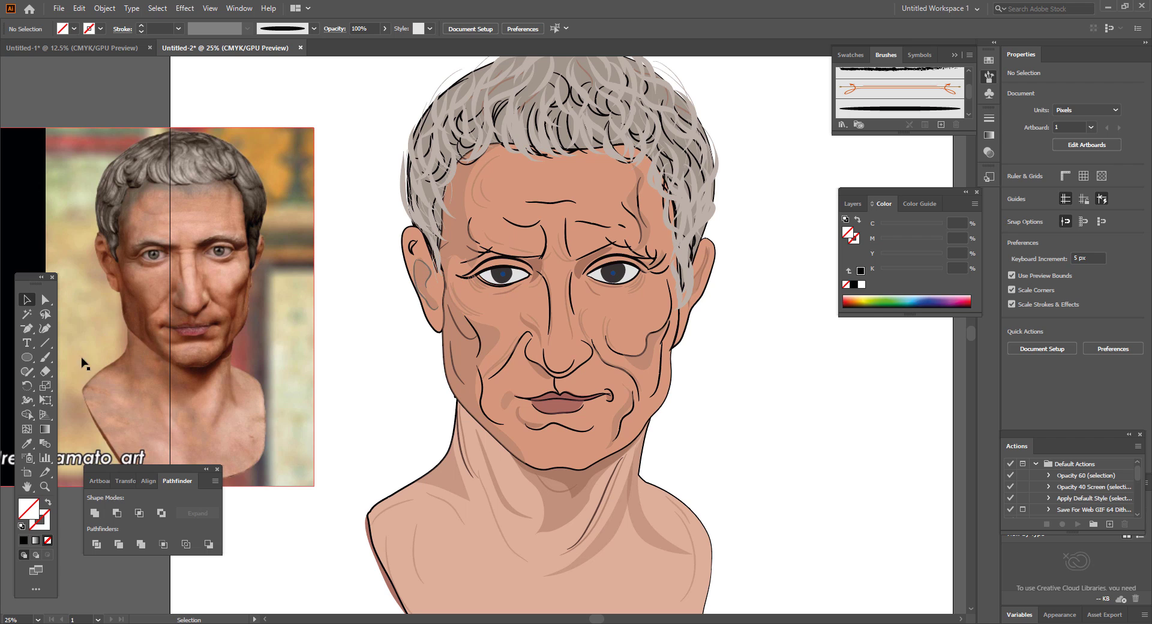
{"action": "left_click", "coordinate": [45, 357]}
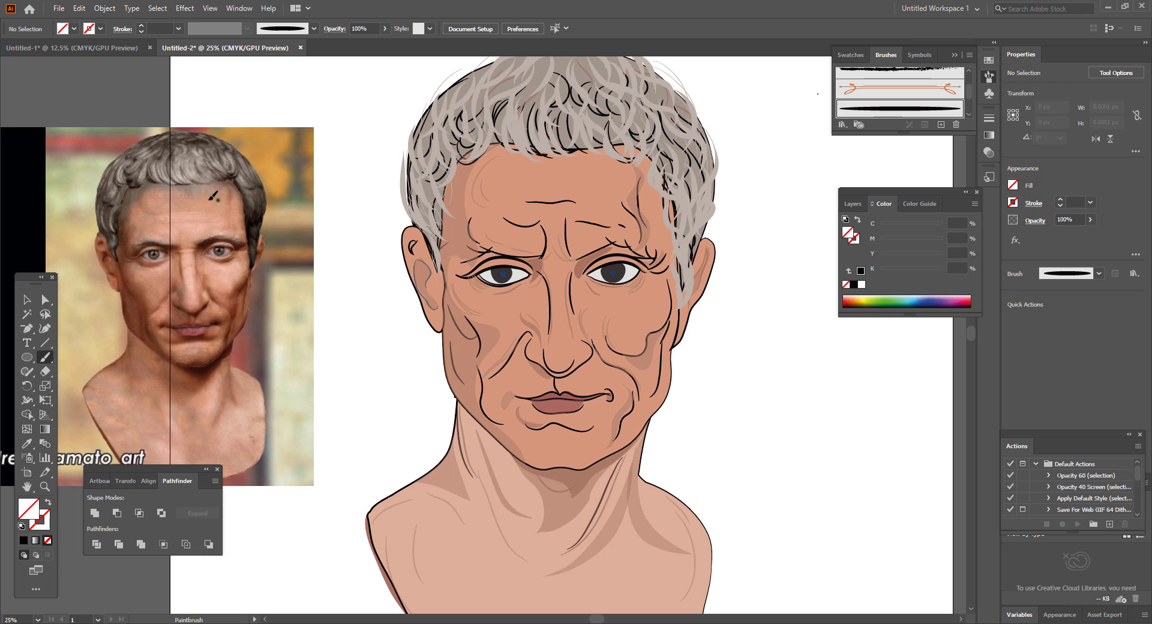
{"action": "left_click", "coordinate": [24, 540]}
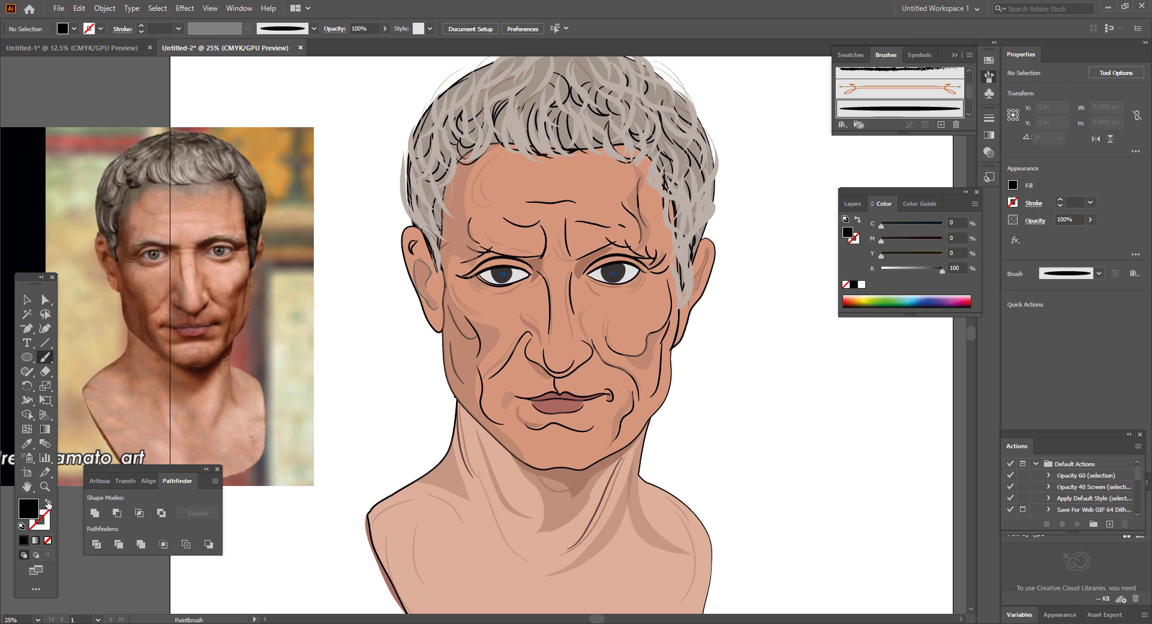
{"action": "left_click", "coordinate": [48, 504]}
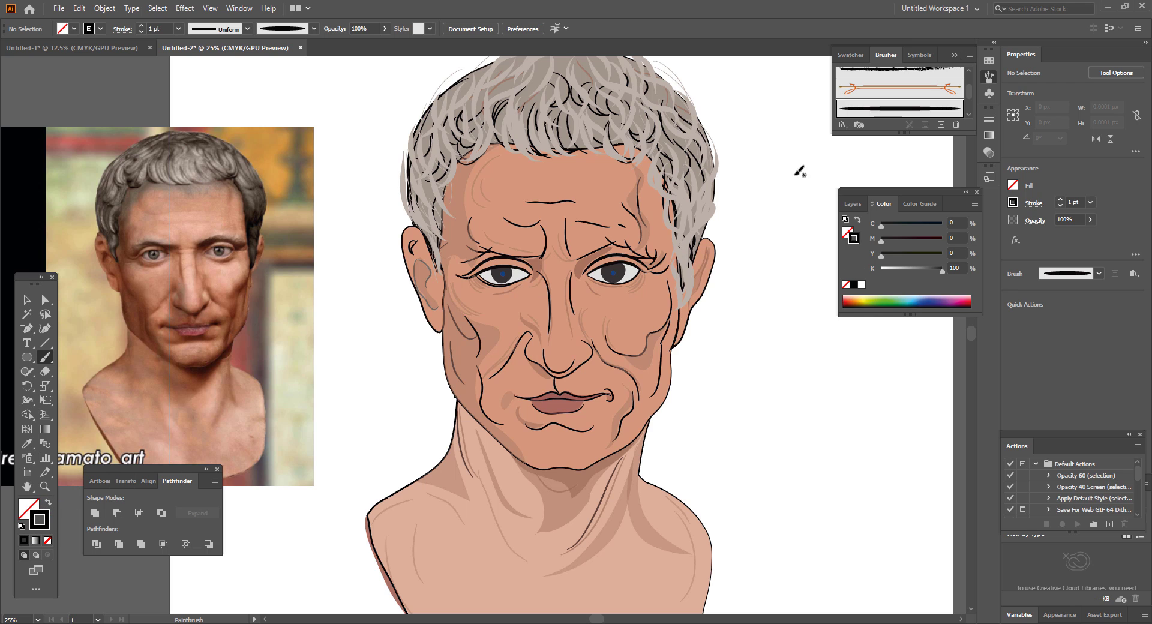
{"action": "scroll", "coordinate": [767, 231], "scroll_direction": "up", "scroll_amount": 2}
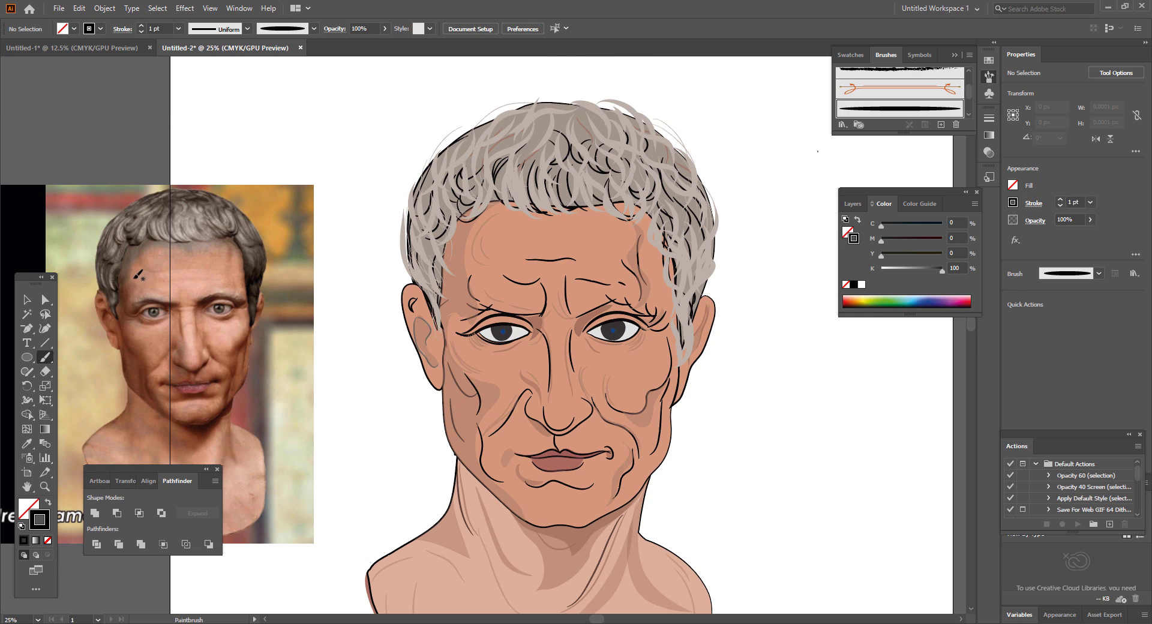
{"action": "left_click_drag", "start_coordinate": [133, 277], "coordinate": [99, 103]}
{"action": "left_click_drag", "start_coordinate": [243, 273], "coordinate": [275, 68]}
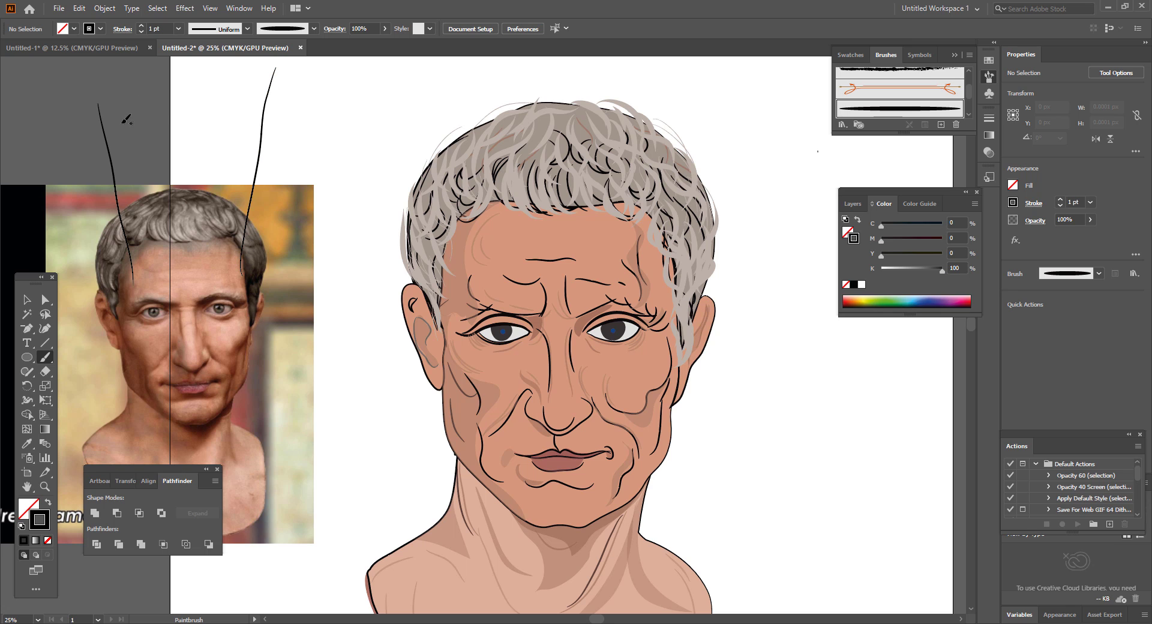
{"action": "left_click_drag", "start_coordinate": [333, 63], "coordinate": [95, 106]}
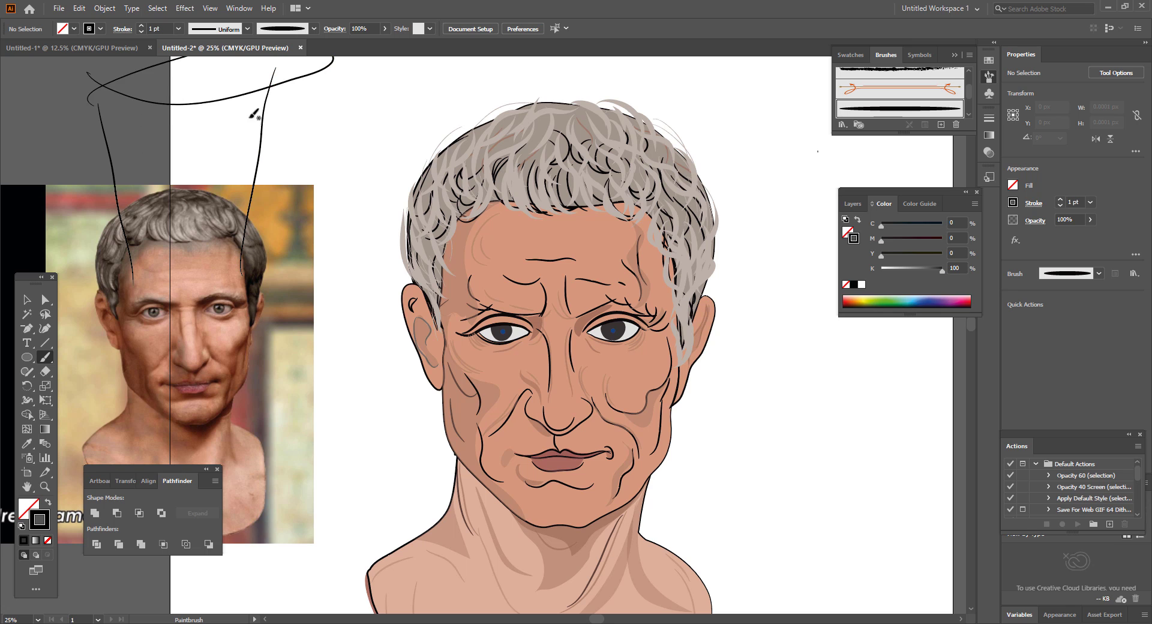
- Handwrite the word "light" beside the ray on the reference's right side and underline it
{"action": "left_click_drag", "start_coordinate": [265, 98], "coordinate": [284, 112]}
{"action": "mouse_move", "coordinate": [280, 106]}
{"action": "left_mouse_down"}
{"action": "mouse_move", "coordinate": [285, 119]}
{"action": "mouse_move", "coordinate": [280, 104]}
{"action": "left_mouse_up"}
{"action": "left_click_drag", "start_coordinate": [285, 97], "coordinate": [307, 89]}
{"action": "left_click_drag", "start_coordinate": [300, 87], "coordinate": [309, 79]}
{"action": "left_click_drag", "start_coordinate": [265, 144], "coordinate": [346, 69]}
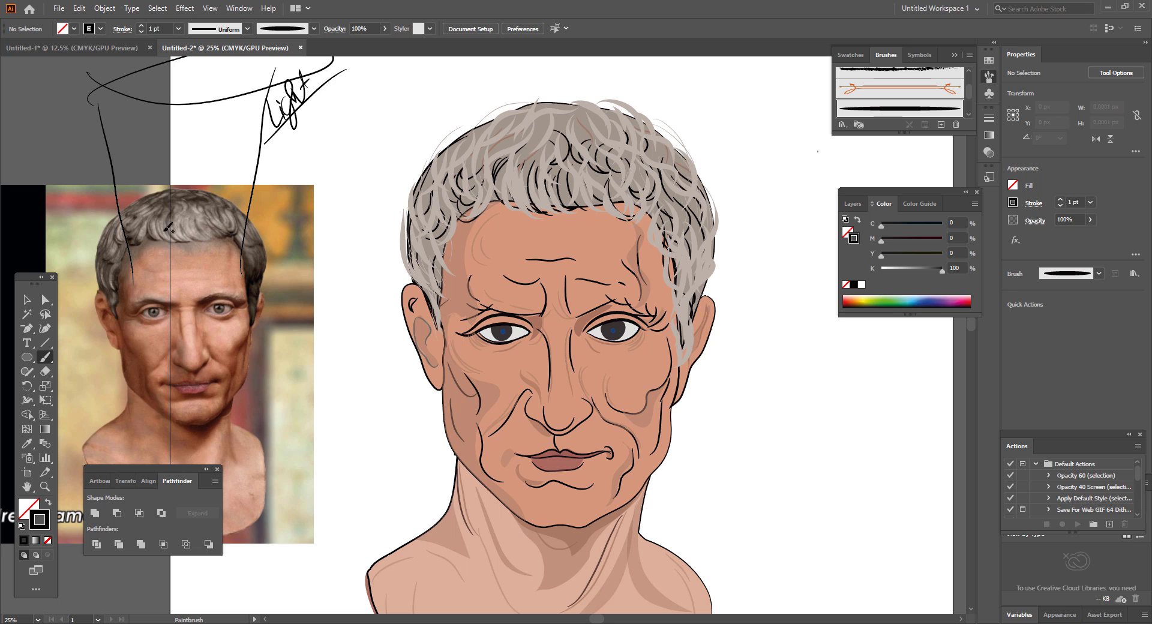
- Draw an oval around the reference's head and add short shading hatches across its left edge
{"action": "mouse_move", "coordinate": [121, 294]}
{"action": "left_mouse_down"}
{"action": "mouse_move", "coordinate": [152, 404]}
{"action": "mouse_move", "coordinate": [177, 418]}
{"action": "mouse_move", "coordinate": [231, 405]}
{"action": "left_mouse_up"}
{"action": "left_click_drag", "start_coordinate": [181, 198], "coordinate": [156, 202]}
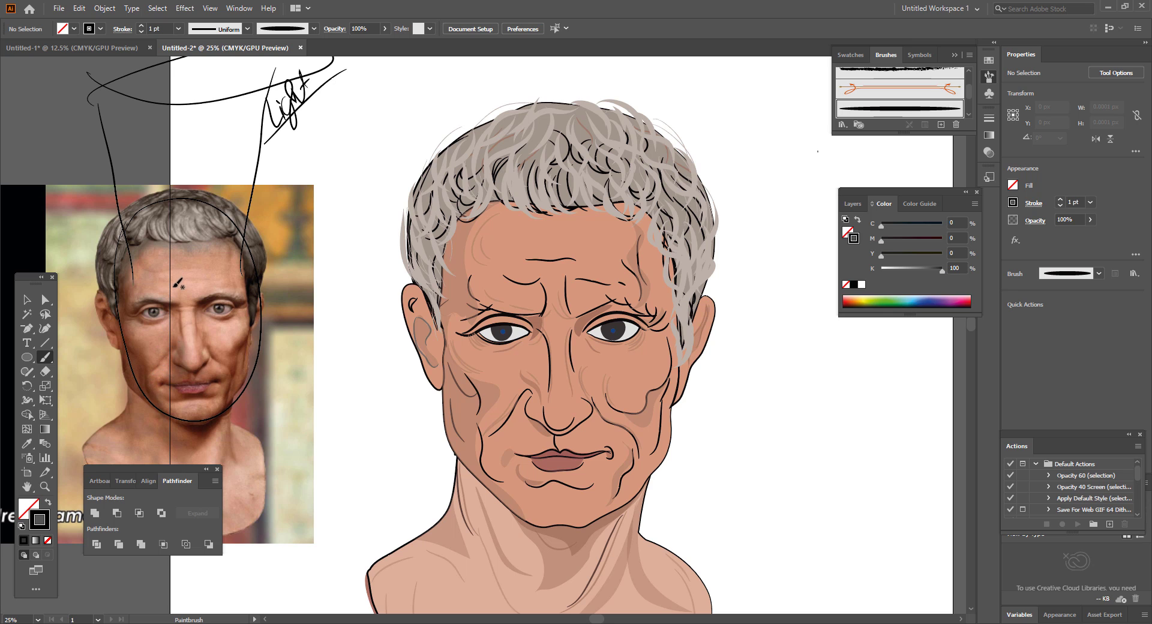
{"action": "left_click_drag", "start_coordinate": [108, 348], "coordinate": [143, 339]}
{"action": "mouse_move", "coordinate": [97, 328]}
{"action": "left_mouse_down"}
{"action": "mouse_move", "coordinate": [135, 327]}
{"action": "mouse_move", "coordinate": [133, 270]}
{"action": "left_mouse_up"}
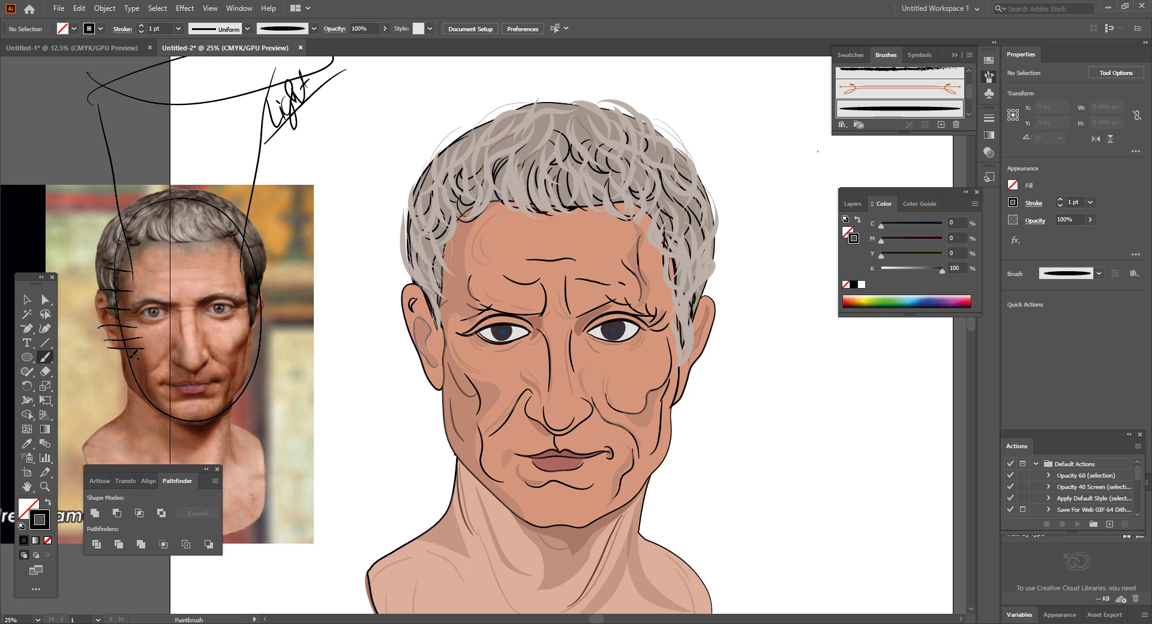
{"action": "mouse_move", "coordinate": [112, 360]}
{"action": "left_mouse_down"}
{"action": "mouse_move", "coordinate": [147, 358]}
{"action": "mouse_move", "coordinate": [155, 393]}
{"action": "left_mouse_up"}
{"action": "left_click_drag", "start_coordinate": [132, 399], "coordinate": [157, 394]}
- Add short shading hatches across the right edge of the oval on the reference face, from temple to jaw
{"action": "left_click_drag", "start_coordinate": [239, 292], "coordinate": [256, 293]}
{"action": "left_click_drag", "start_coordinate": [241, 349], "coordinate": [263, 348]}
{"action": "left_click_drag", "start_coordinate": [240, 364], "coordinate": [265, 363]}
{"action": "mouse_move", "coordinate": [239, 377]}
{"action": "left_mouse_down"}
{"action": "mouse_move", "coordinate": [261, 376]}
{"action": "mouse_move", "coordinate": [254, 386]}
{"action": "left_mouse_up"}
{"action": "left_click_drag", "start_coordinate": [226, 398], "coordinate": [239, 397]}
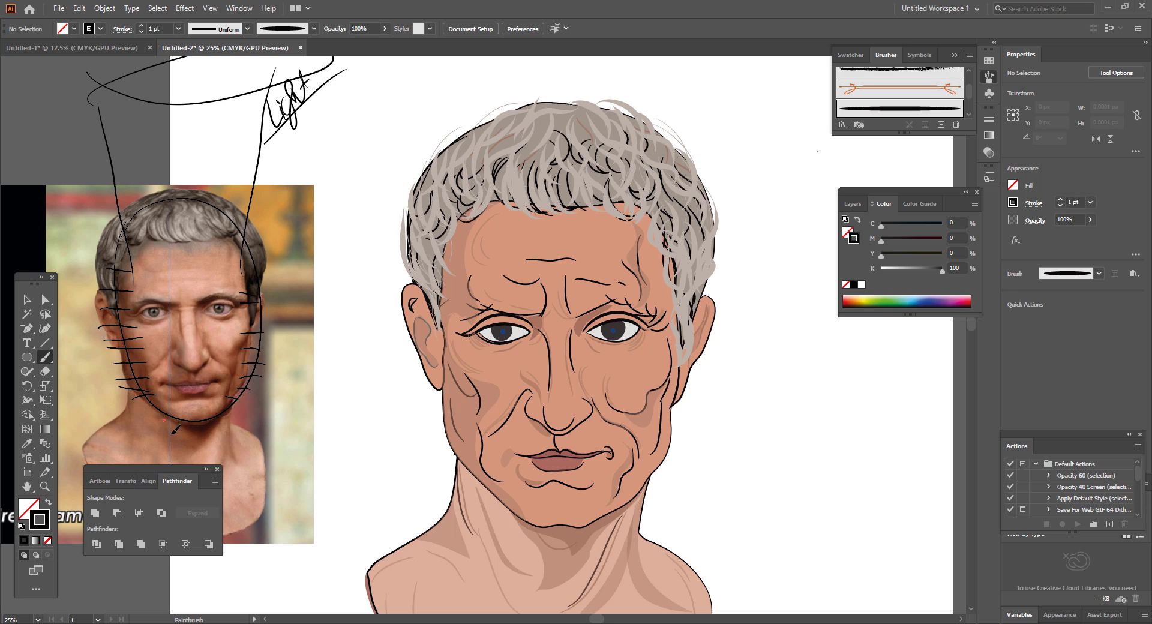
- Mark the shadow area under the reference's chin and draw a second oval around the lit part of the head
{"action": "mouse_move", "coordinate": [217, 433]}
{"action": "left_mouse_down"}
{"action": "mouse_move", "coordinate": [227, 414]}
{"action": "mouse_move", "coordinate": [207, 433]}
{"action": "left_mouse_up"}
{"action": "mouse_move", "coordinate": [132, 364]}
{"action": "left_mouse_down"}
{"action": "mouse_move", "coordinate": [176, 418]}
{"action": "mouse_move", "coordinate": [235, 399]}
{"action": "mouse_move", "coordinate": [253, 360]}
{"action": "mouse_move", "coordinate": [252, 286]}
{"action": "left_mouse_up"}
{"action": "left_click_drag", "start_coordinate": [200, 205], "coordinate": [195, 203]}
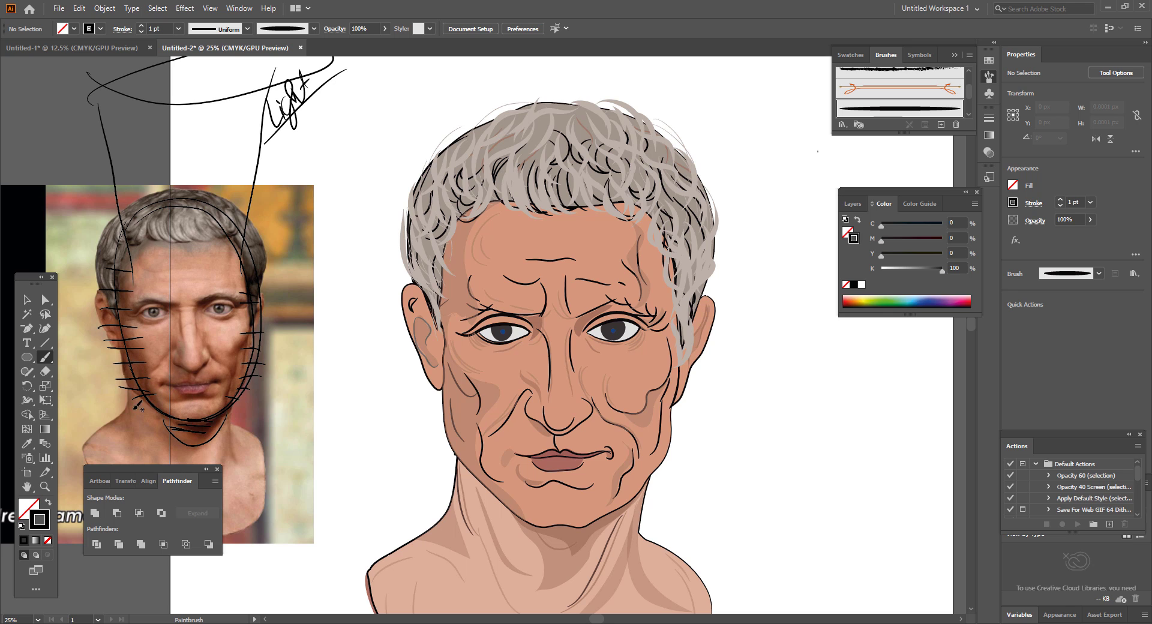
- Draw strokes down both sides of the neck on the reference photo, from the jaw toward the shoulders
{"action": "left_click_drag", "start_coordinate": [134, 389], "coordinate": [131, 434]}
{"action": "left_click_drag", "start_coordinate": [234, 411], "coordinate": [239, 474]}
{"action": "left_click_drag", "start_coordinate": [130, 408], "coordinate": [129, 455]}
{"action": "scroll", "coordinate": [234, 356], "scroll_direction": "down", "scroll_amount": 4}
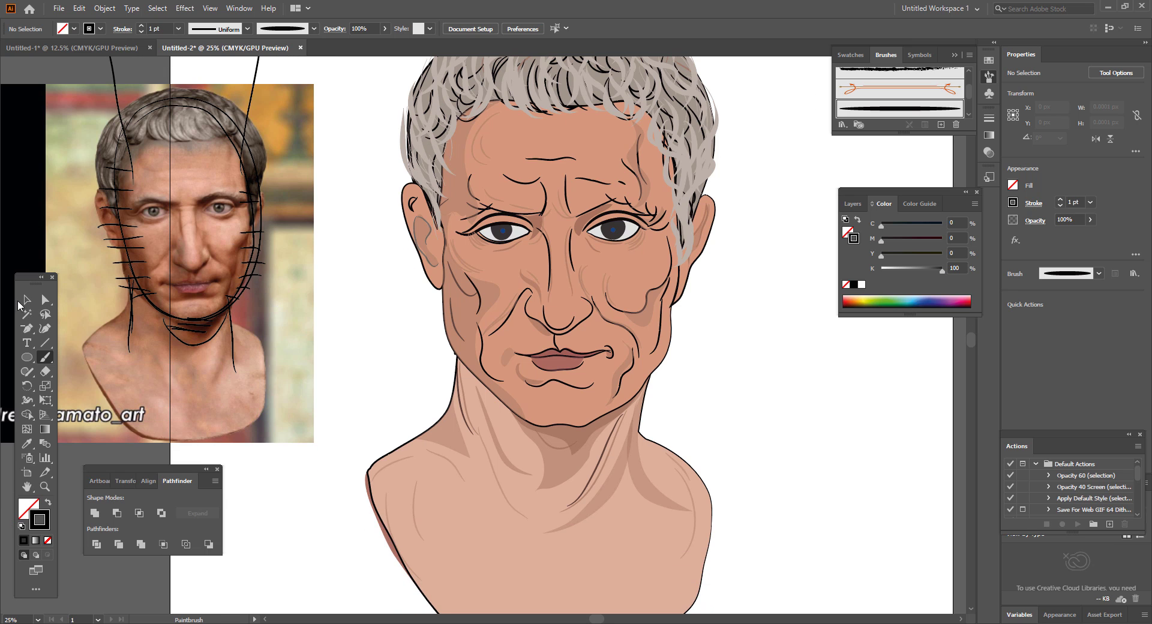
- Set the opacity of the shadow shape under the portrait's chin to 77%
{"action": "left_click", "coordinate": [27, 299]}
{"action": "left_click", "coordinate": [567, 443]}
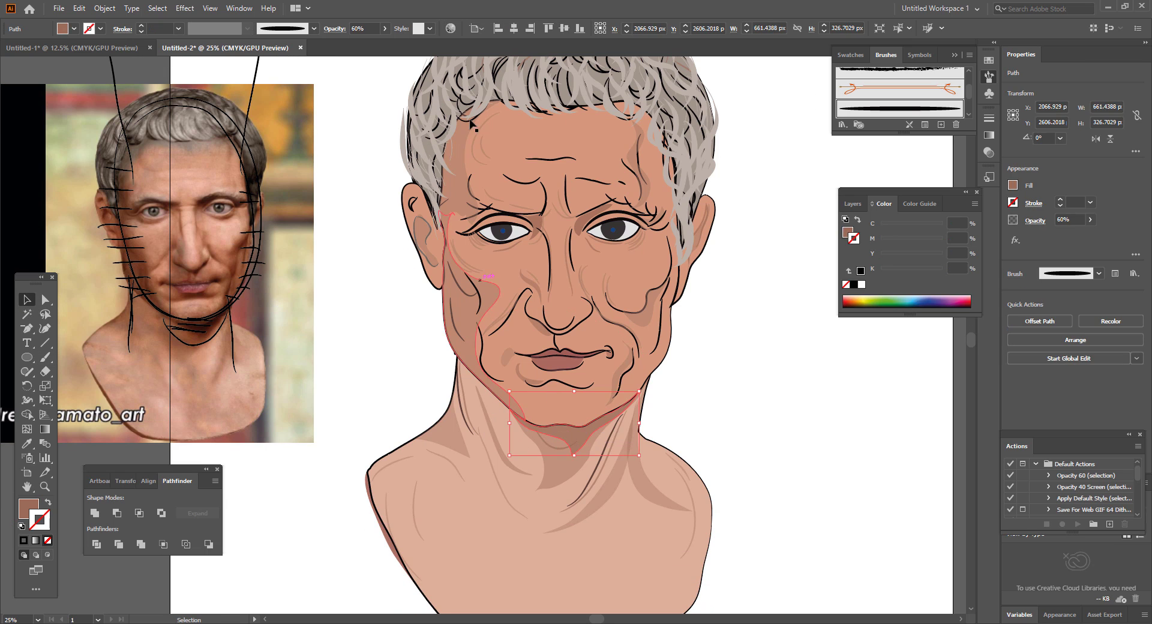
{"action": "left_click", "coordinate": [384, 29]}
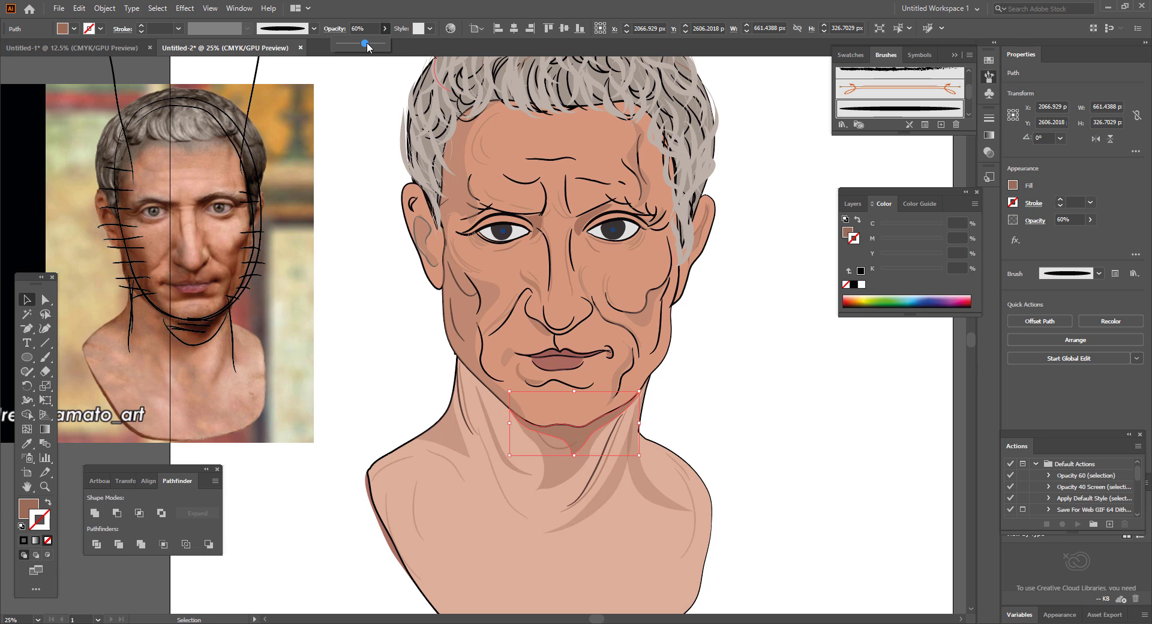
{"action": "left_click_drag", "start_coordinate": [368, 42], "coordinate": [372, 42]}
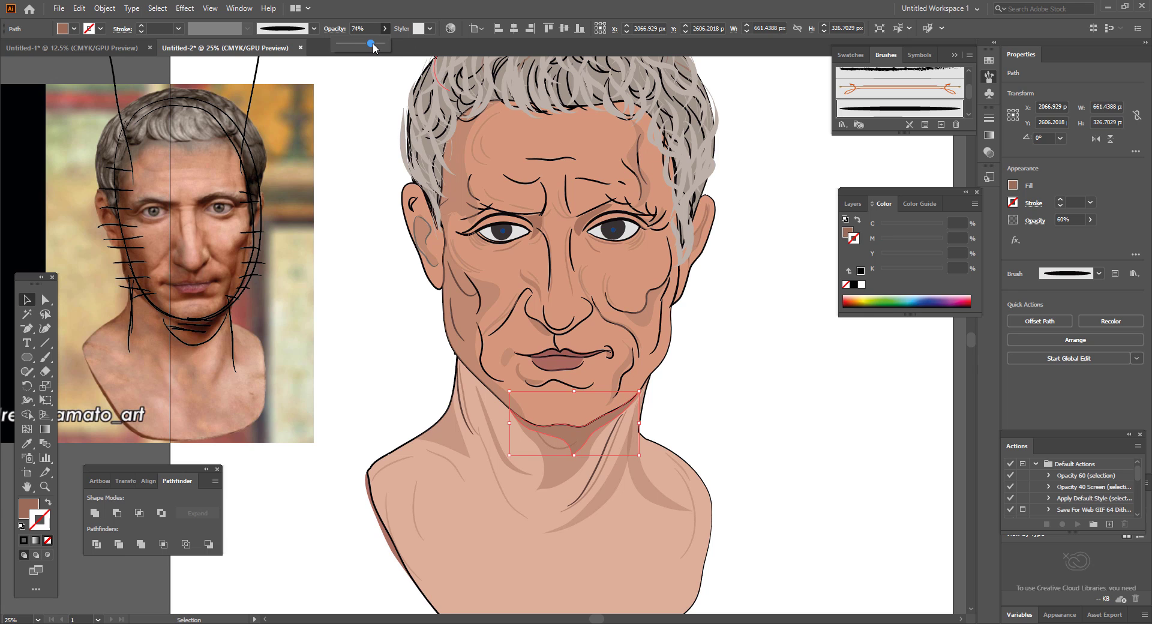
{"action": "left_click", "coordinate": [754, 189]}
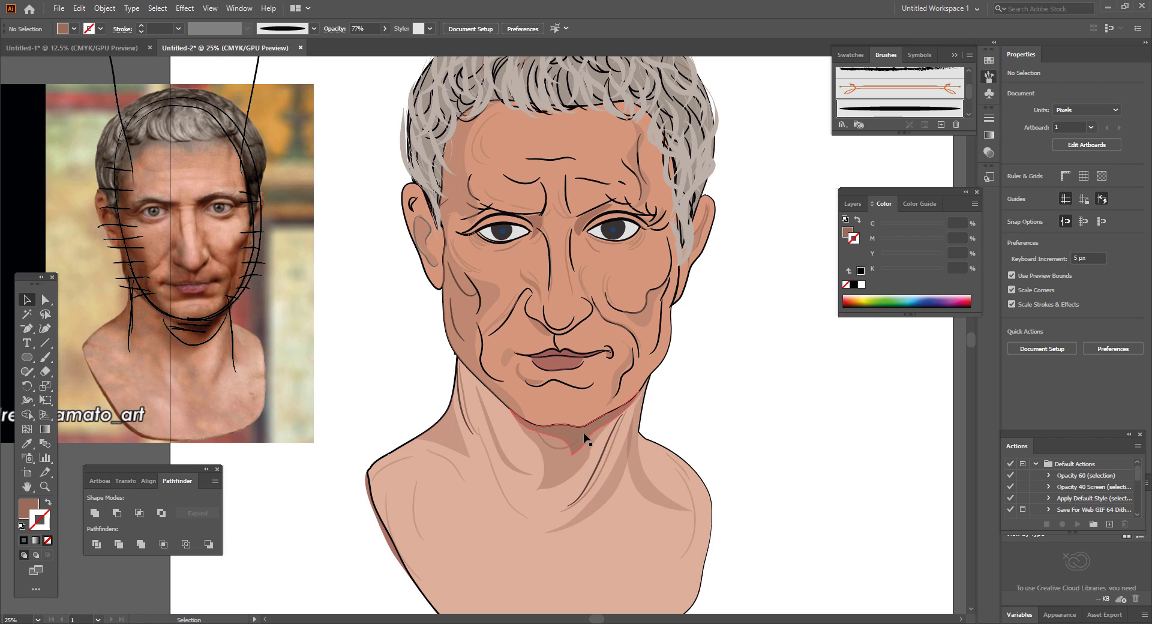
{"action": "scroll", "coordinate": [722, 322], "scroll_direction": "up", "scroll_amount": 1}
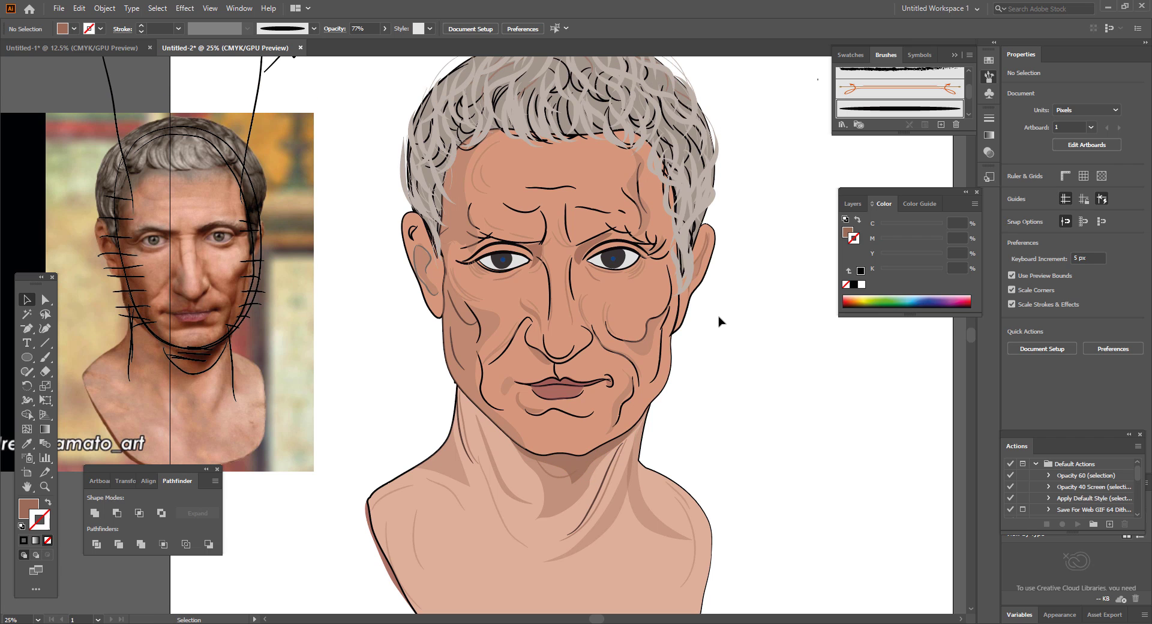
{"action": "left_click", "coordinate": [702, 514]}
{"action": "left_click", "coordinate": [774, 457]}
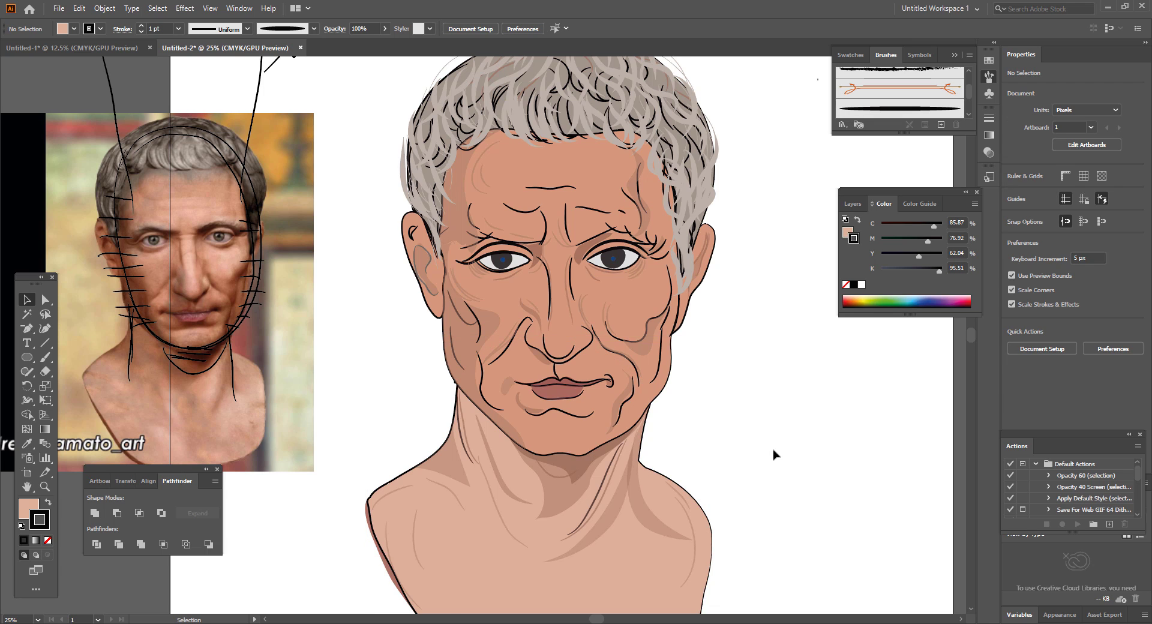
- Paint two long diagonal lines on the reference, one across the face from the shoulder and one across the lower edge of the bust
{"action": "scroll", "coordinate": [773, 456], "scroll_direction": "down", "scroll_amount": 1}
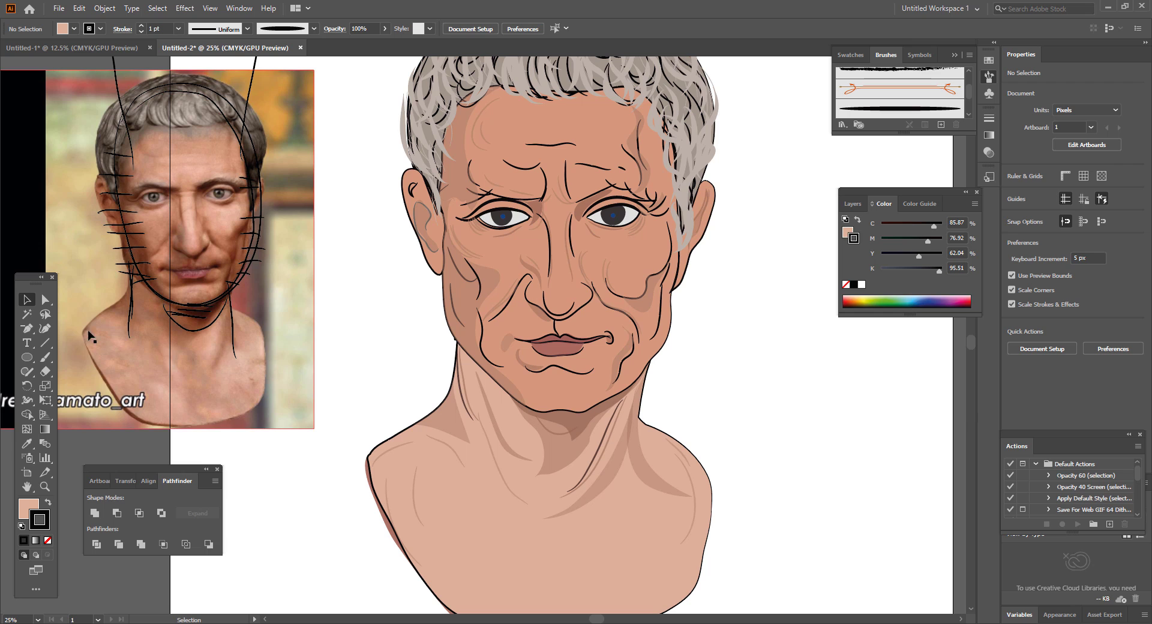
{"action": "left_click", "coordinate": [45, 357]}
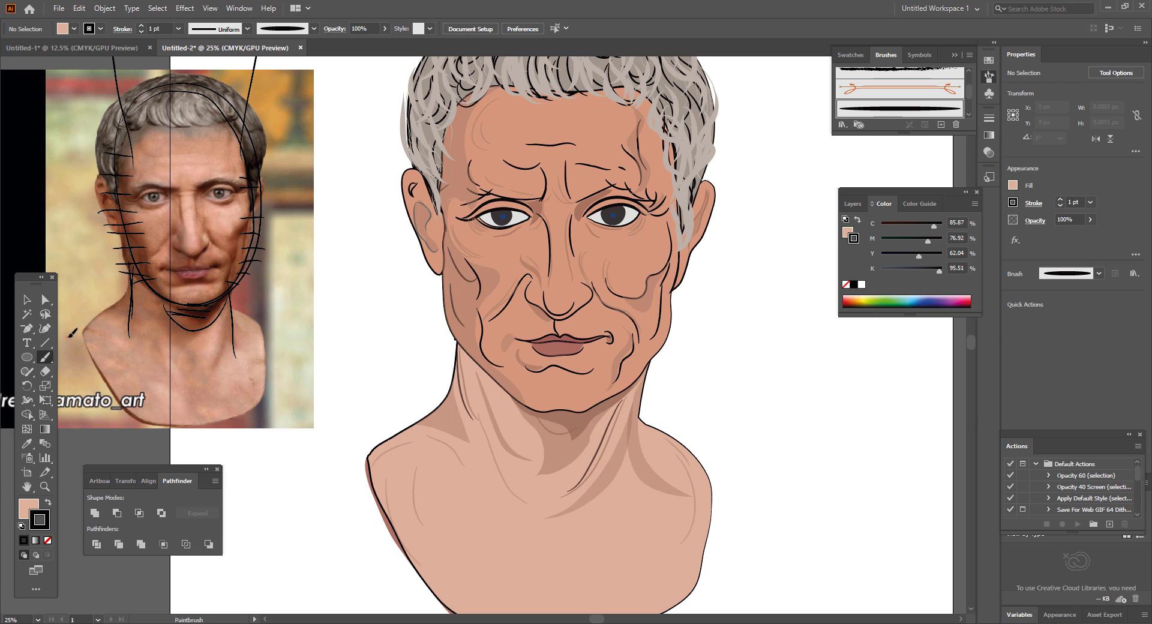
{"action": "left_click_drag", "start_coordinate": [310, 126], "coordinate": [329, 110]}
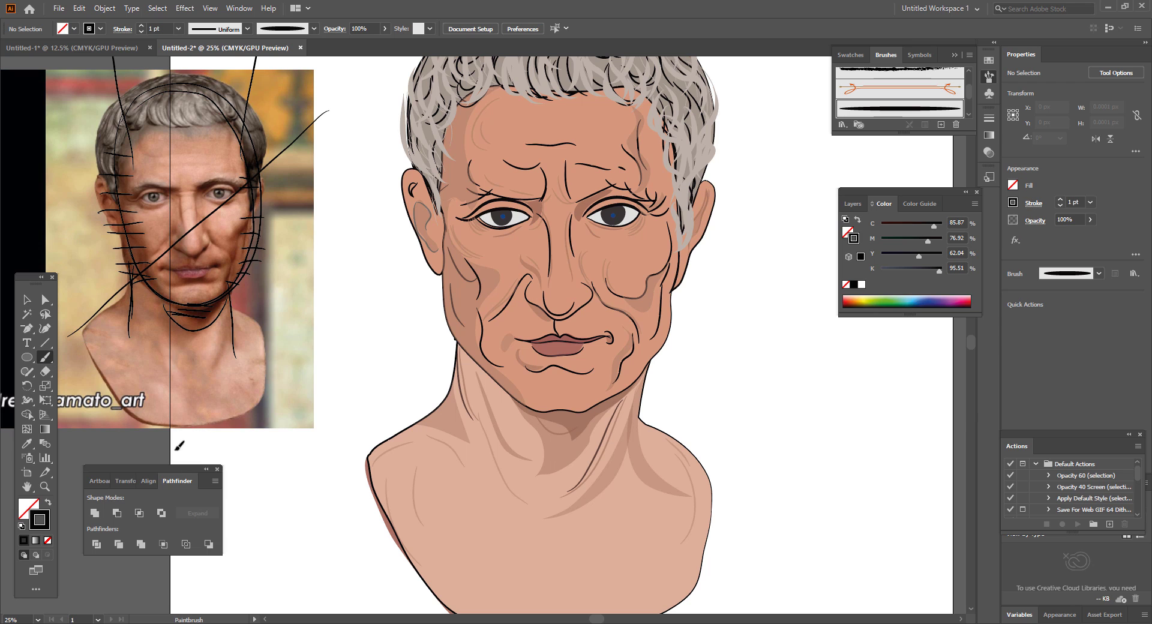
{"action": "left_click_drag", "start_coordinate": [174, 449], "coordinate": [388, 284]}
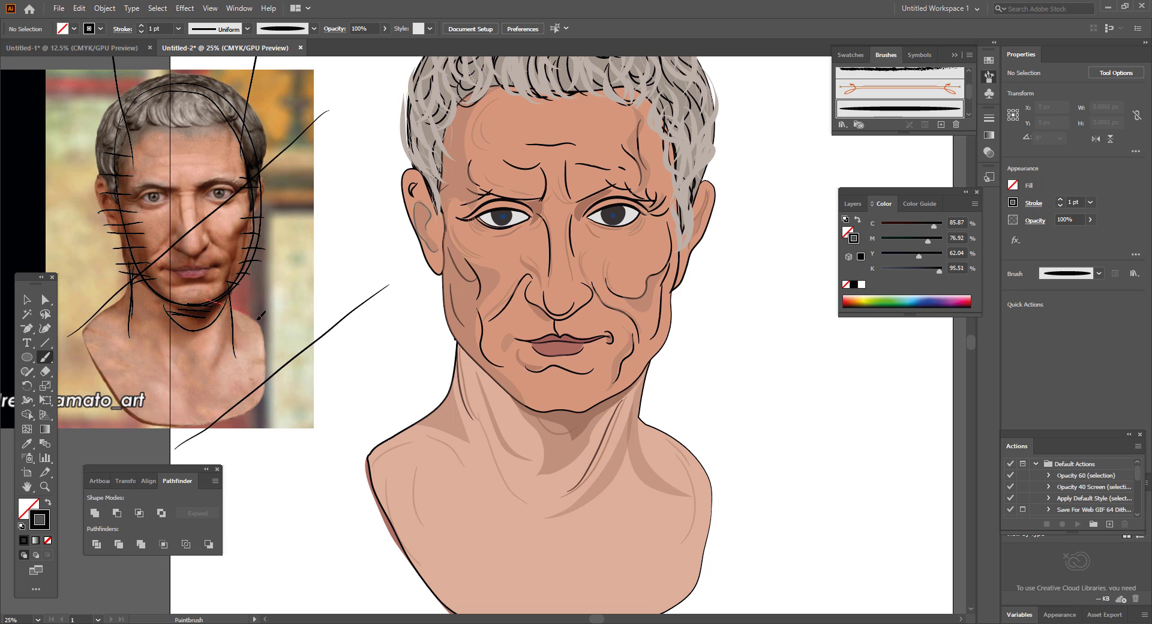
- Mark the sides of the reference bust and the slopes from neck to shoulders with loose brush strokes
{"action": "mouse_move", "coordinate": [259, 318]}
{"action": "left_mouse_down"}
{"action": "mouse_move", "coordinate": [294, 334]}
{"action": "mouse_move", "coordinate": [278, 446]}
{"action": "left_mouse_up"}
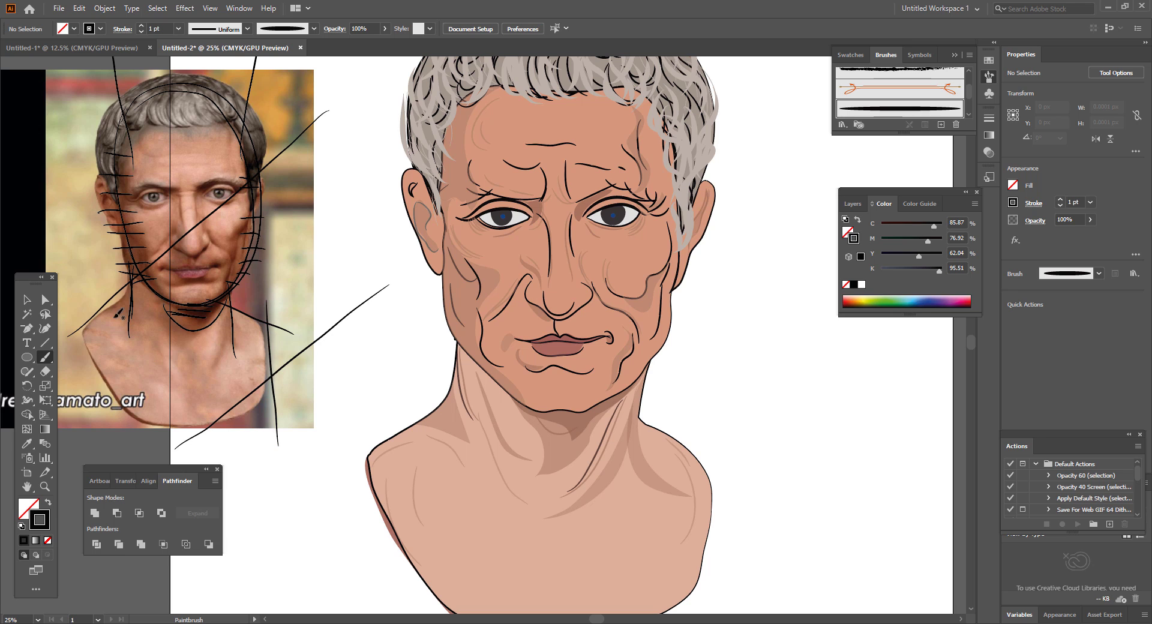
{"action": "left_click_drag", "start_coordinate": [183, 462], "coordinate": [180, 463]}
{"action": "left_click_drag", "start_coordinate": [66, 357], "coordinate": [147, 246]}
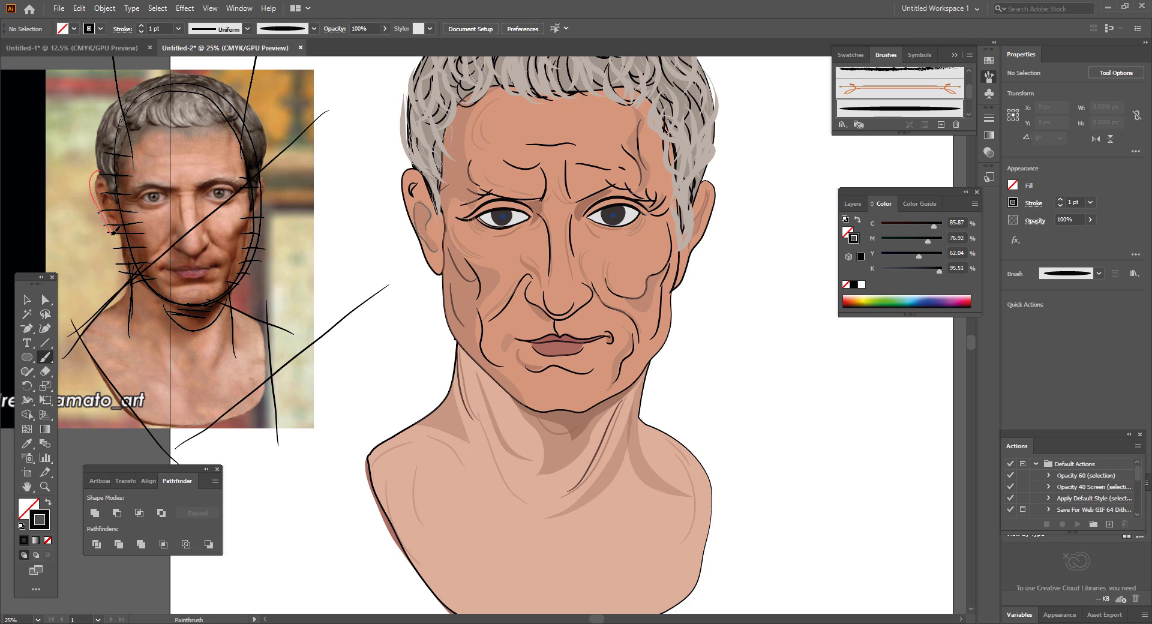
- Outline the ears, nose and mouth on the reference face and hatch the cheek on its right side
{"action": "left_click_drag", "start_coordinate": [115, 174], "coordinate": [116, 175]}
{"action": "left_click_drag", "start_coordinate": [272, 180], "coordinate": [252, 219]}
{"action": "mouse_move", "coordinate": [165, 186]}
{"action": "left_mouse_down"}
{"action": "mouse_move", "coordinate": [223, 180]}
{"action": "mouse_move", "coordinate": [200, 232]}
{"action": "left_mouse_up"}
{"action": "mouse_move", "coordinate": [178, 190]}
{"action": "left_mouse_down"}
{"action": "mouse_move", "coordinate": [180, 235]}
{"action": "mouse_move", "coordinate": [190, 254]}
{"action": "mouse_move", "coordinate": [203, 249]}
{"action": "mouse_move", "coordinate": [195, 266]}
{"action": "mouse_move", "coordinate": [213, 273]}
{"action": "mouse_move", "coordinate": [240, 256]}
{"action": "left_mouse_up"}
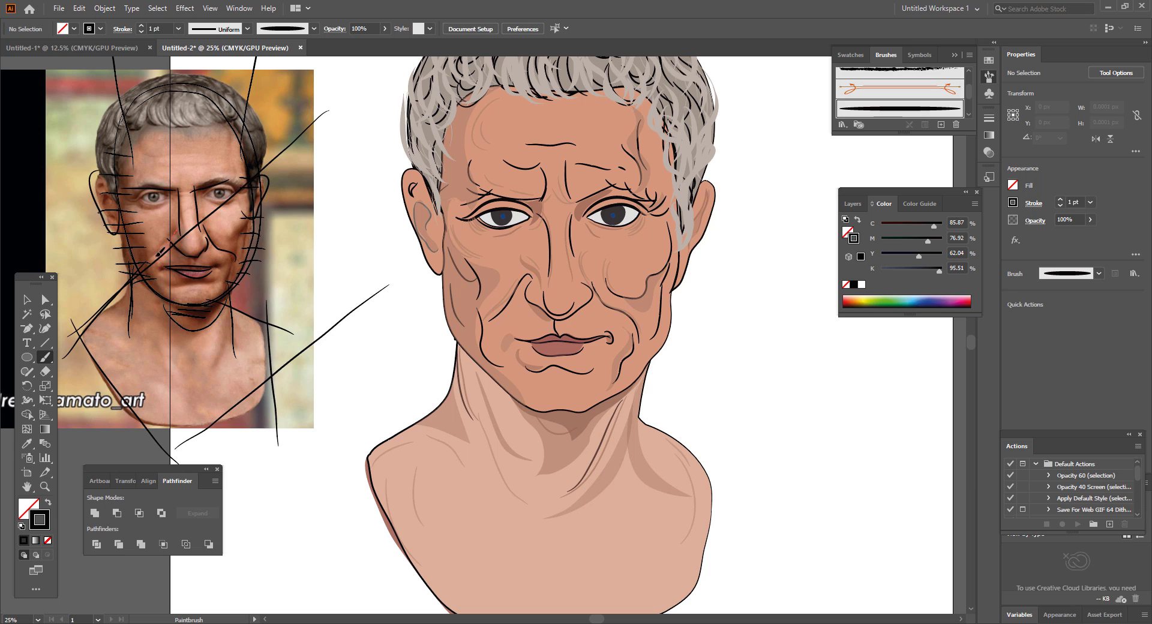
{"action": "mouse_move", "coordinate": [220, 218]}
{"action": "left_mouse_down"}
{"action": "mouse_move", "coordinate": [240, 224]}
{"action": "mouse_move", "coordinate": [232, 230]}
{"action": "mouse_move", "coordinate": [247, 211]}
{"action": "left_mouse_up"}
- Paint a small shadow patch beside the portrait's right cheek fold and apply the shadow color sampled from beside the nose bridge
{"action": "left_click_drag", "start_coordinate": [659, 273], "coordinate": [667, 267]}
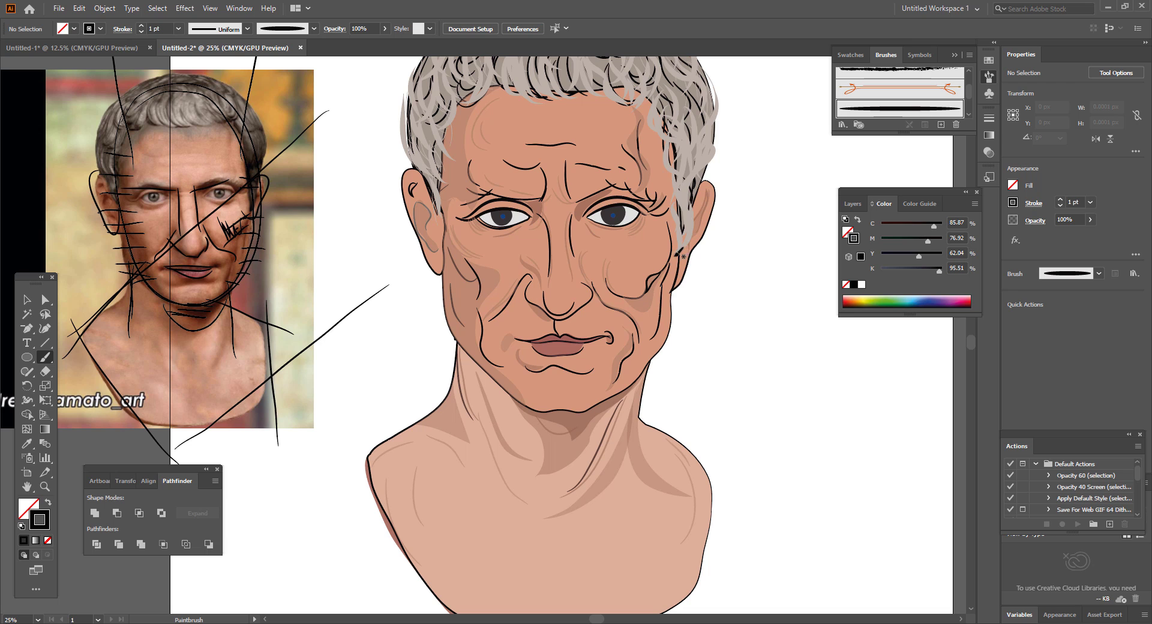
{"action": "left_click", "coordinate": [26, 299]}
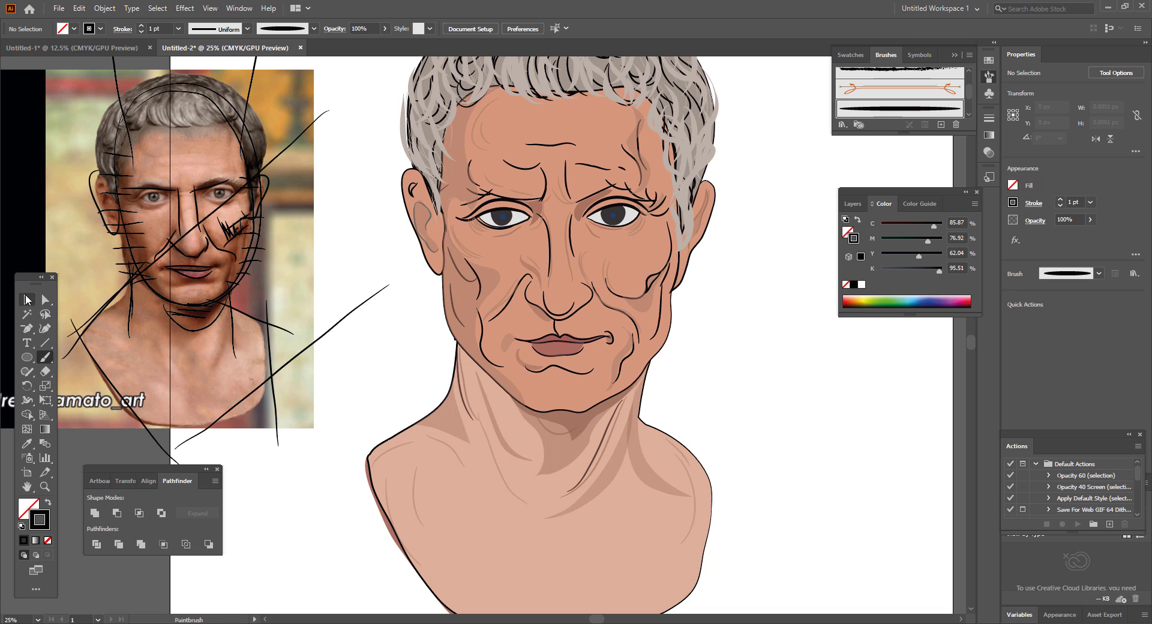
{"action": "left_click", "coordinate": [658, 285]}
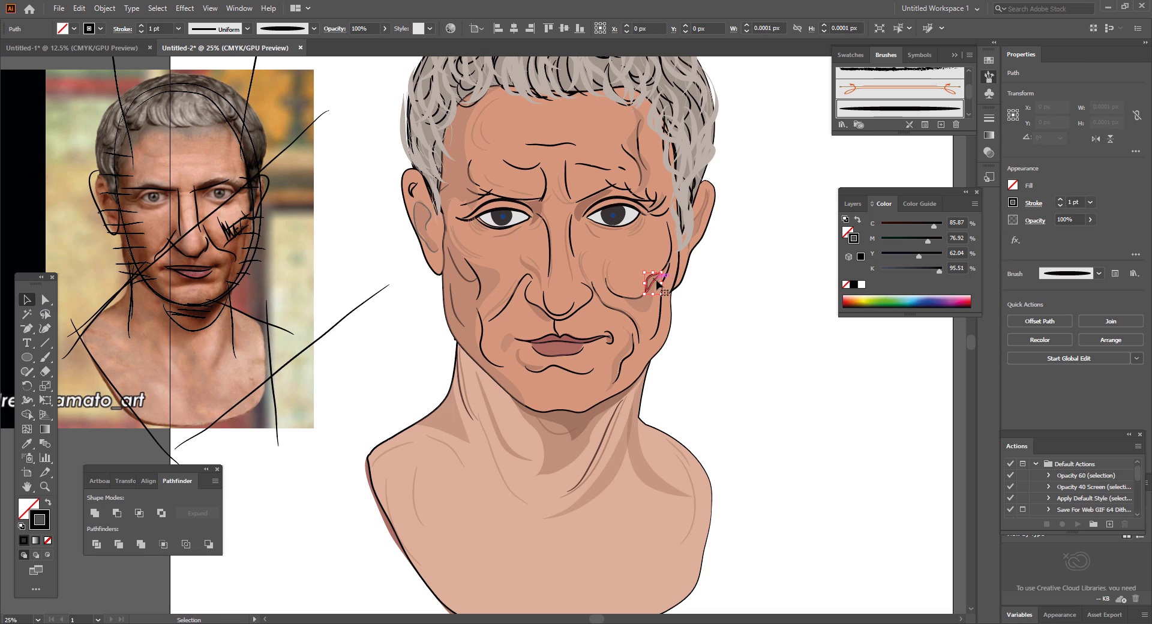
{"action": "left_click", "coordinate": [26, 442]}
{"action": "left_click", "coordinate": [540, 223]}
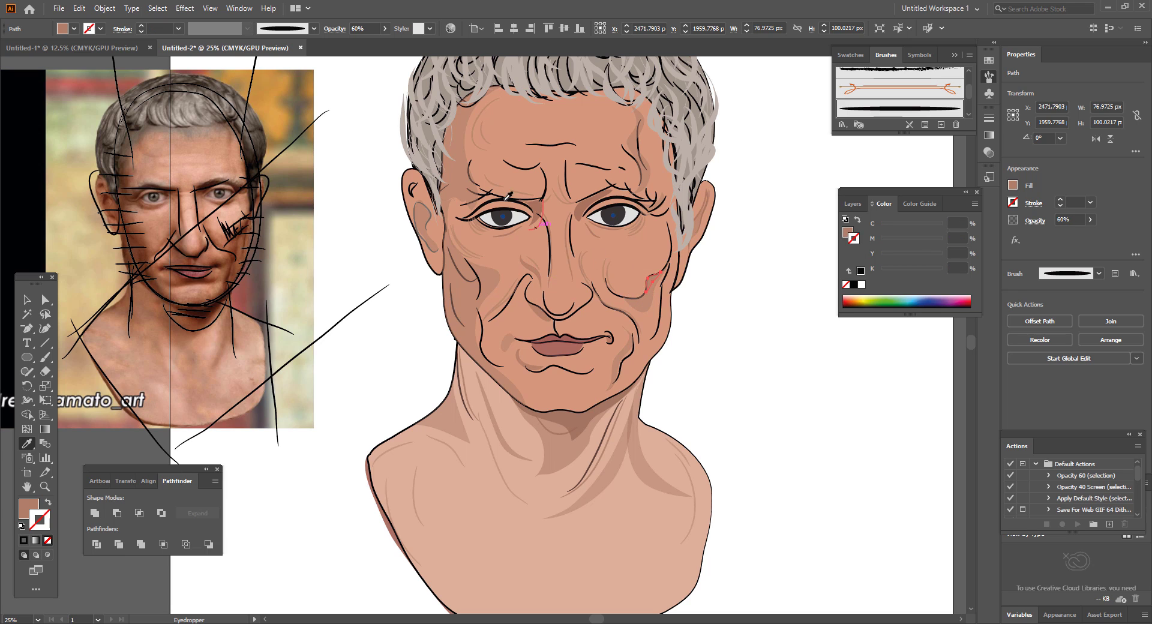
- Set the cheek shadow patch's opacity to 82% and change its fill to C 26.77, M 54.9, Y 58.36, K 19.55
{"action": "left_click", "coordinate": [384, 29]}
{"action": "left_click_drag", "start_coordinate": [368, 48], "coordinate": [387, 54]}
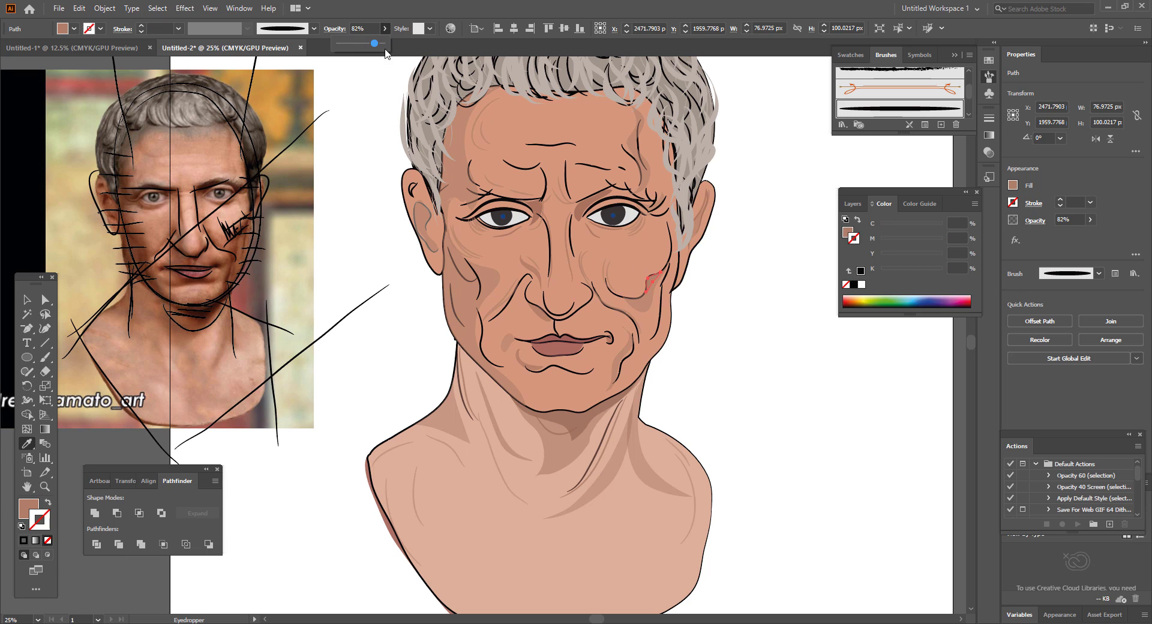
{"action": "left_click", "coordinate": [27, 299]}
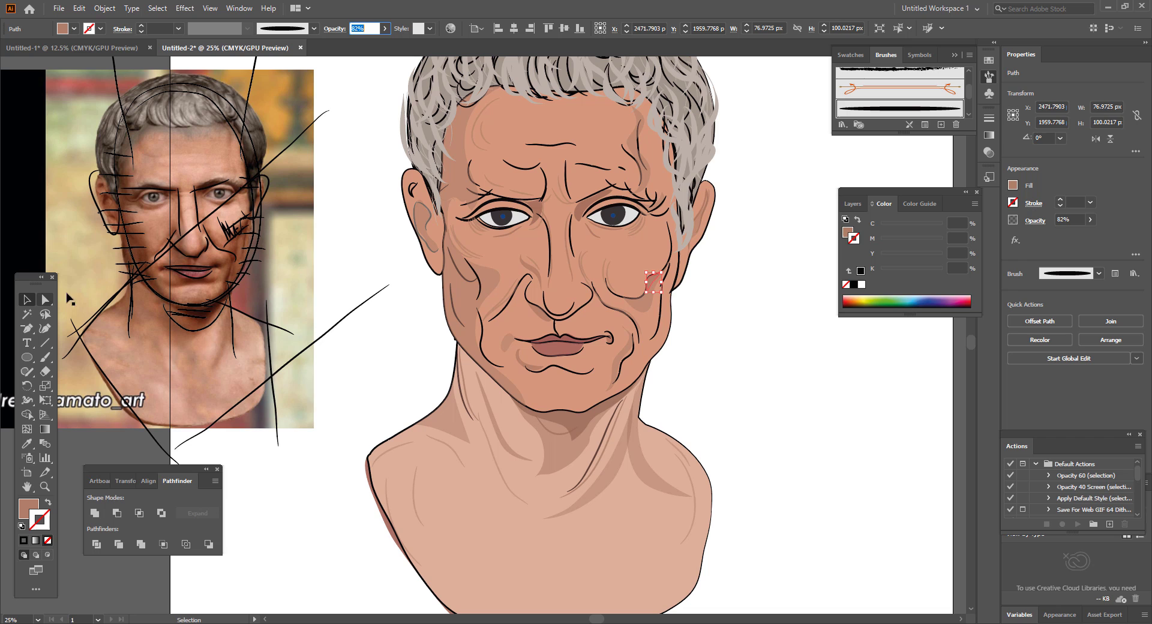
{"action": "left_click", "coordinate": [386, 226]}
{"action": "left_click", "coordinate": [655, 283]}
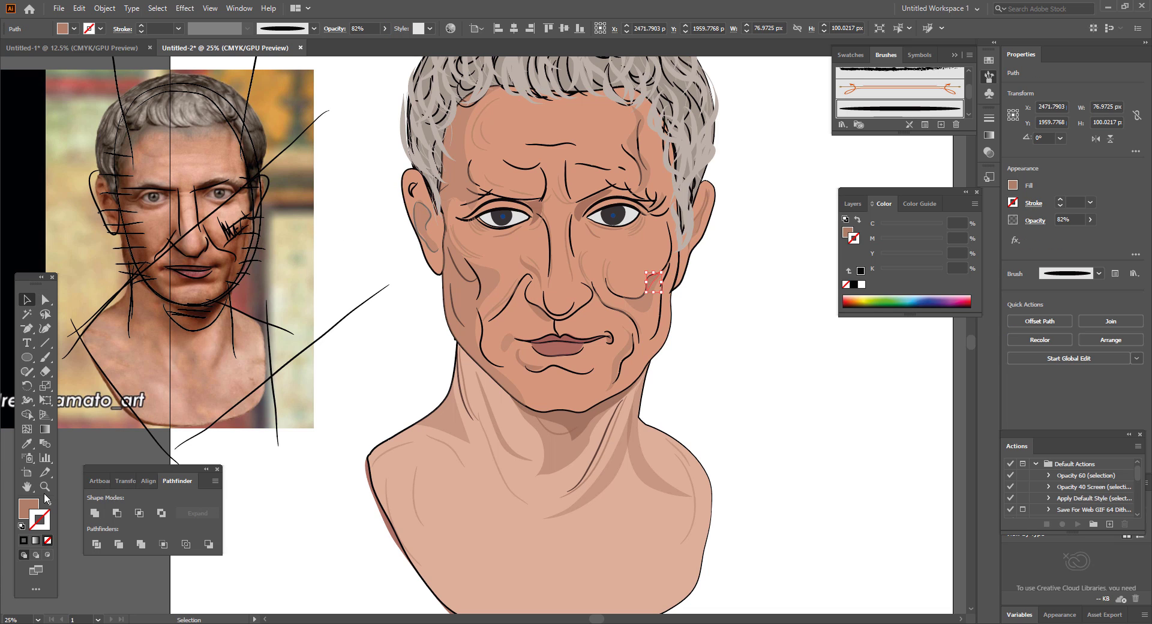
{"action": "double_click", "coordinate": [29, 509]}
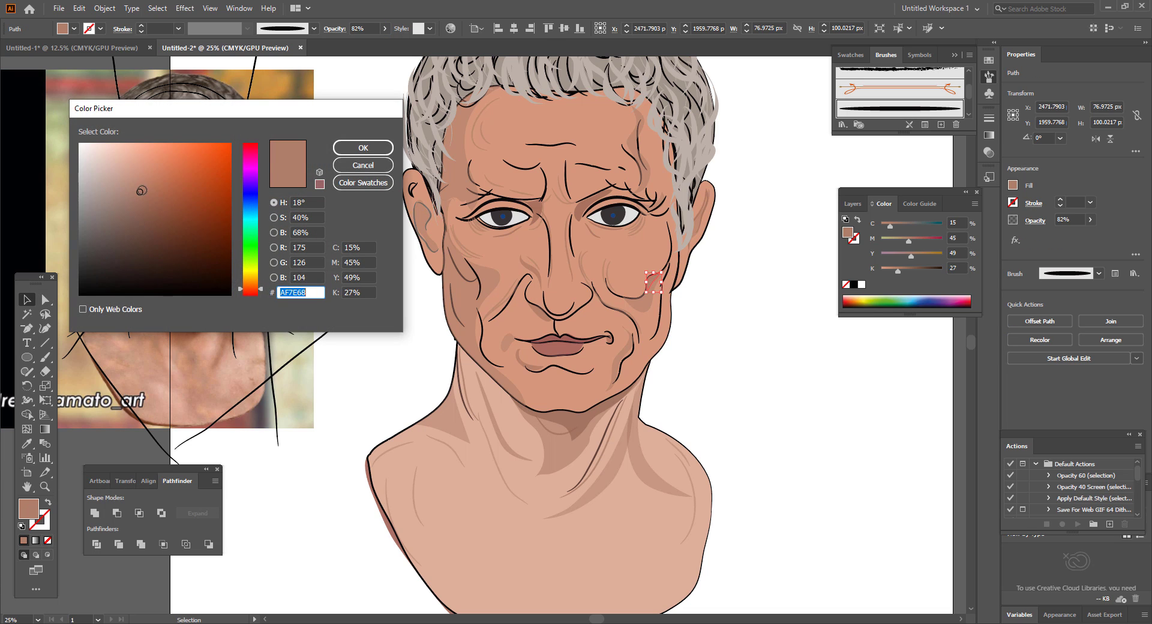
{"action": "left_click", "coordinate": [363, 147]}
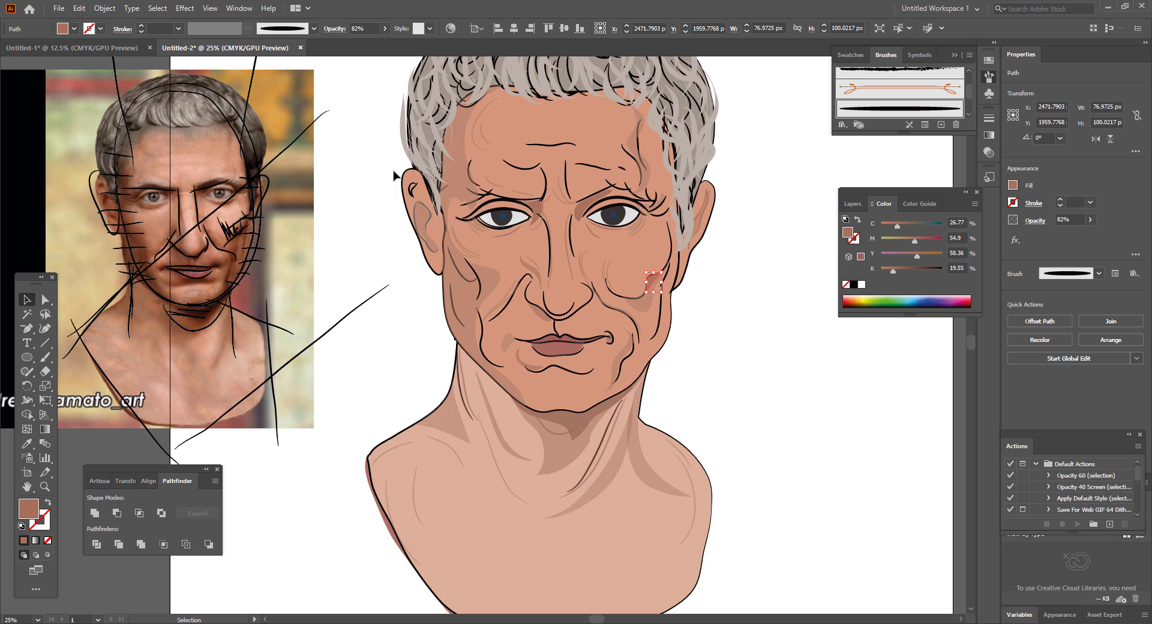
{"action": "left_click", "coordinate": [372, 185]}
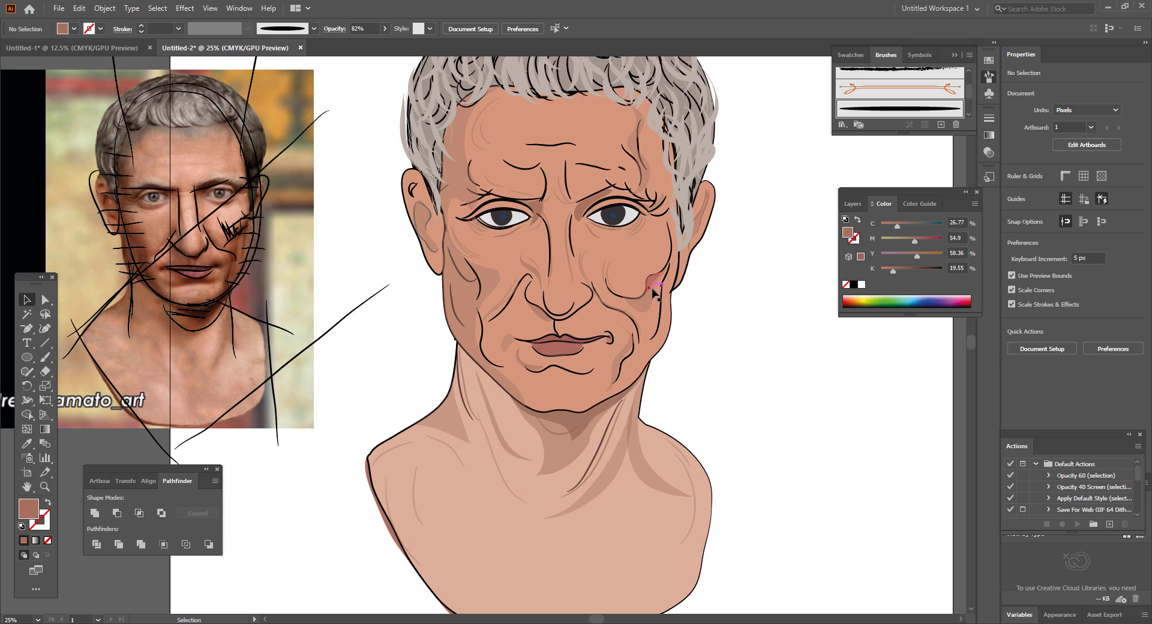
- Reshape the cheek shadow patch with the Curvature tool so its edge follows the cheek fold line
{"action": "key", "text": "a"}
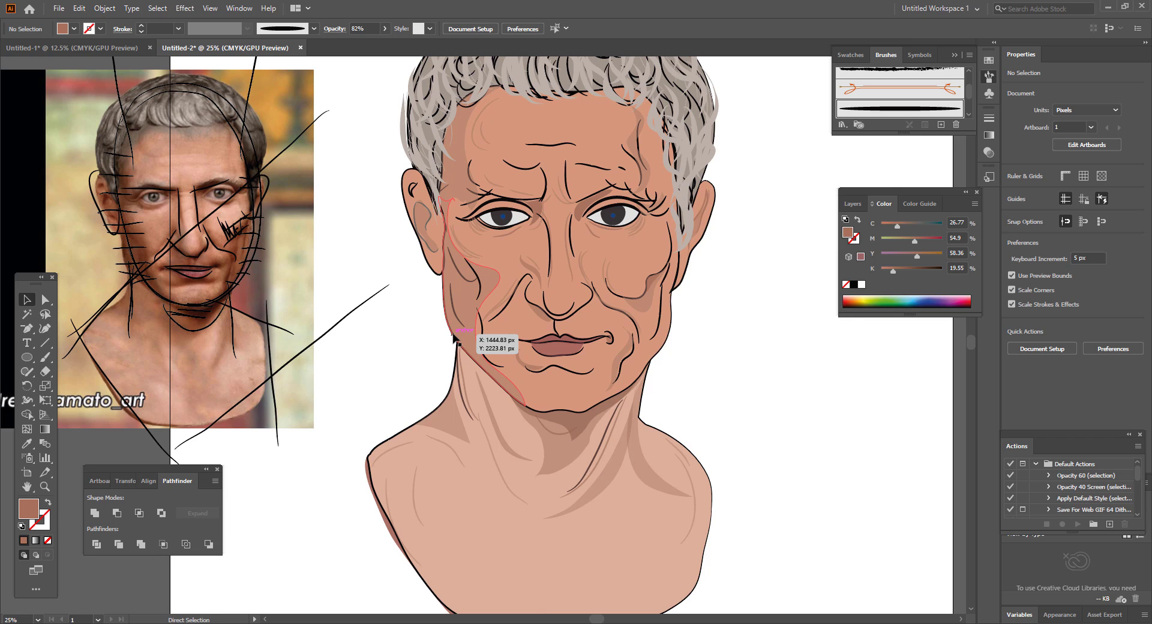
{"action": "scroll", "coordinate": [454, 339], "scroll_direction": "up", "scroll_amount": 3}
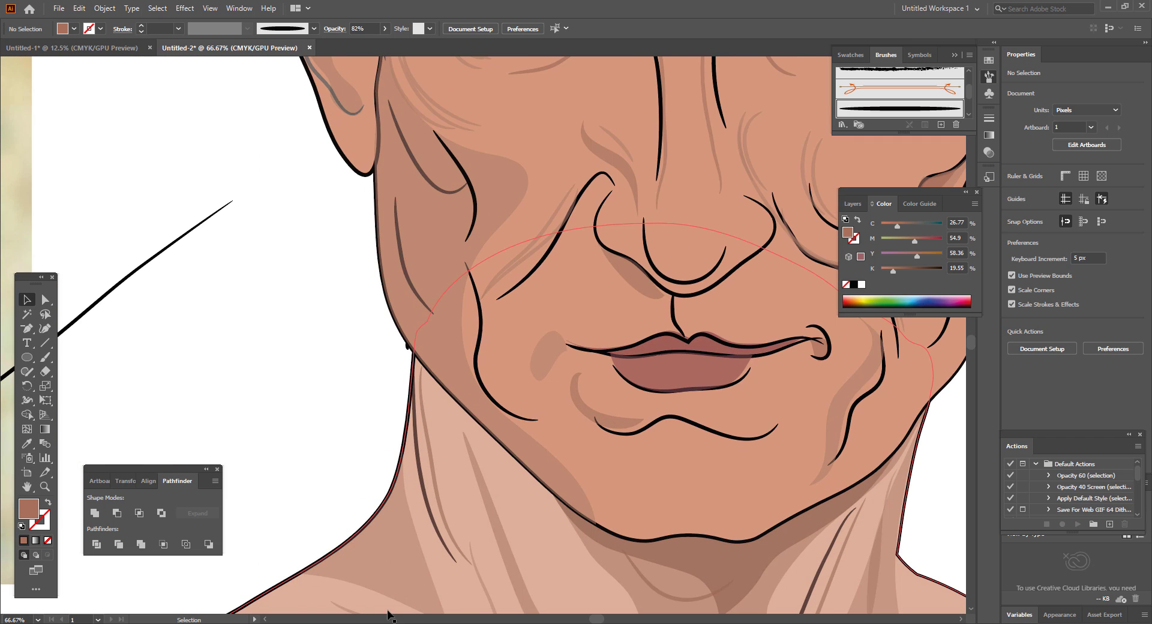
{"action": "left_click_drag", "start_coordinate": [602, 621], "coordinate": [634, 621]}
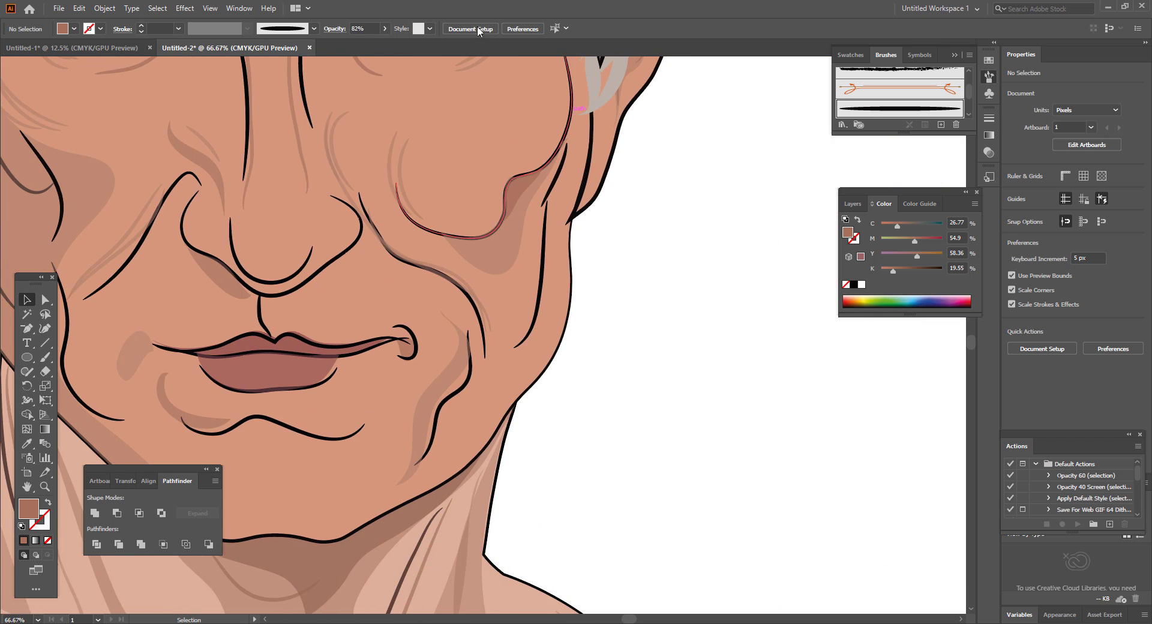
{"action": "left_click", "coordinate": [526, 192]}
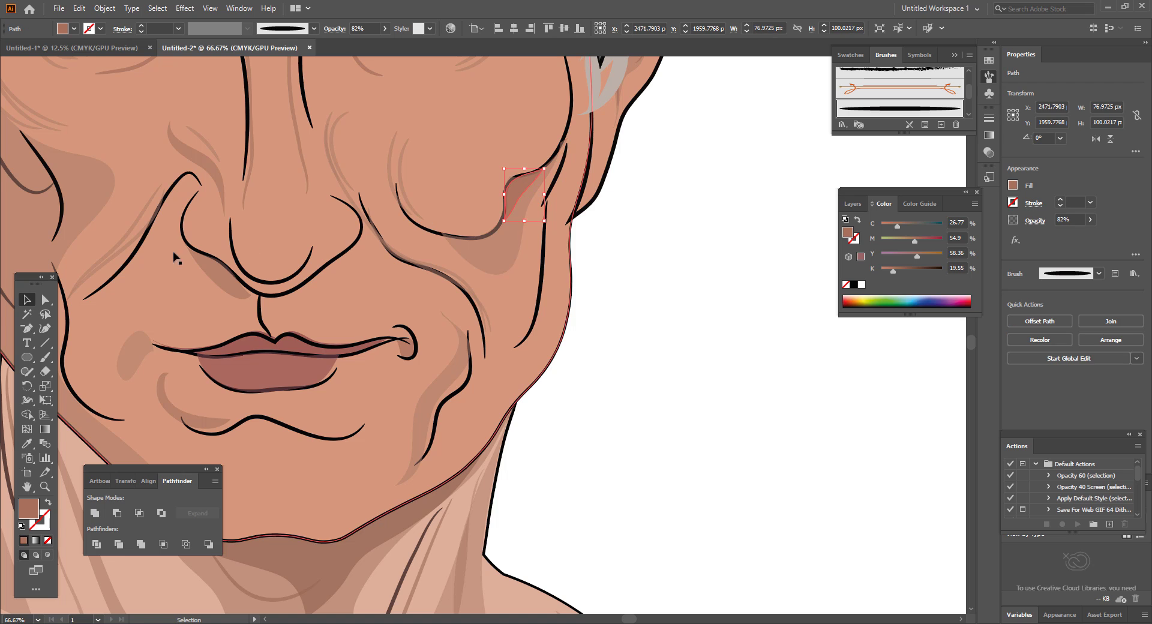
{"action": "left_click", "coordinate": [45, 329]}
{"action": "left_click_drag", "start_coordinate": [536, 177], "coordinate": [504, 225]}
{"action": "left_click", "coordinate": [502, 201]}
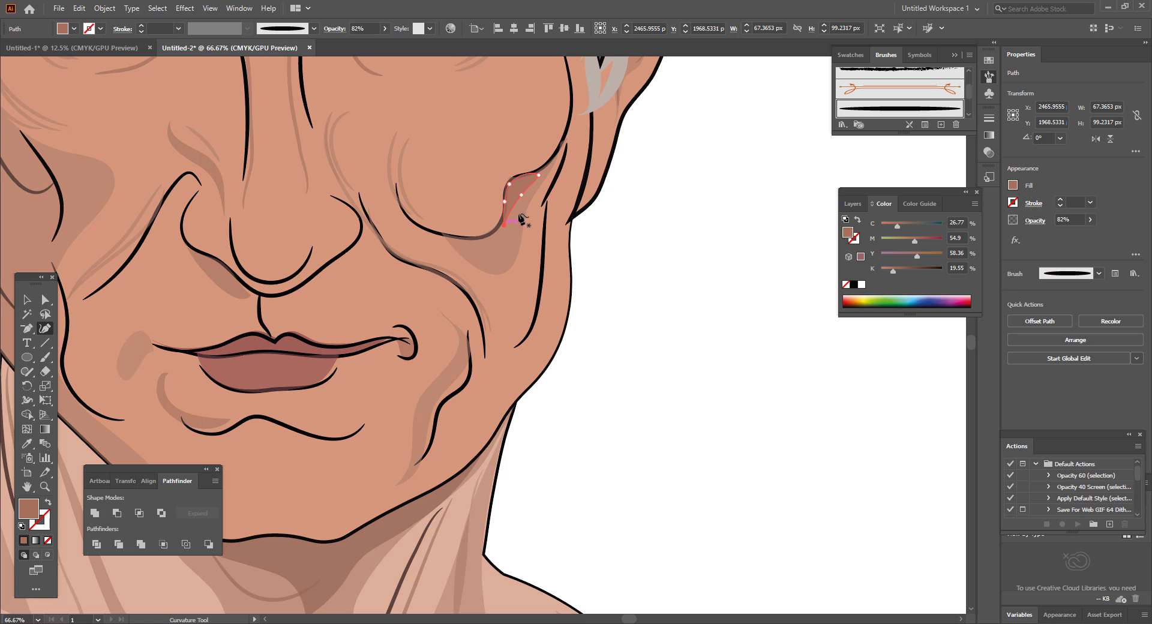
{"action": "left_click", "coordinate": [26, 299]}
{"action": "left_click", "coordinate": [573, 301]}
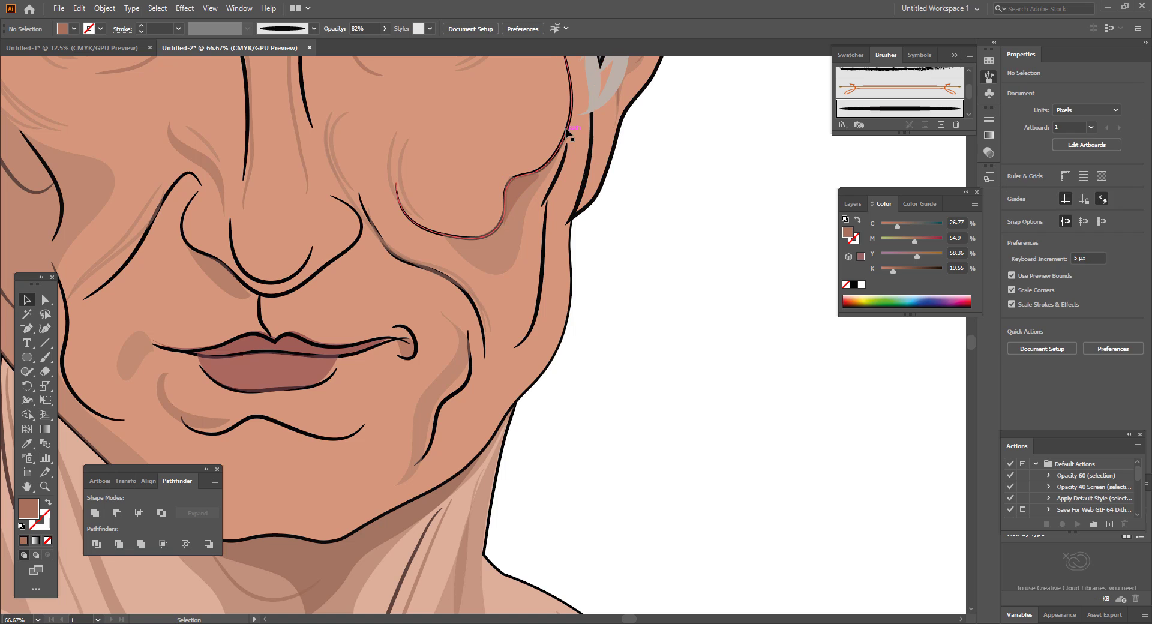
- Bring the black cheek fold line to the front, above the shadow patch
{"action": "left_click", "coordinate": [567, 129]}
{"action": "key", "text": "ctrl+shift+]"}
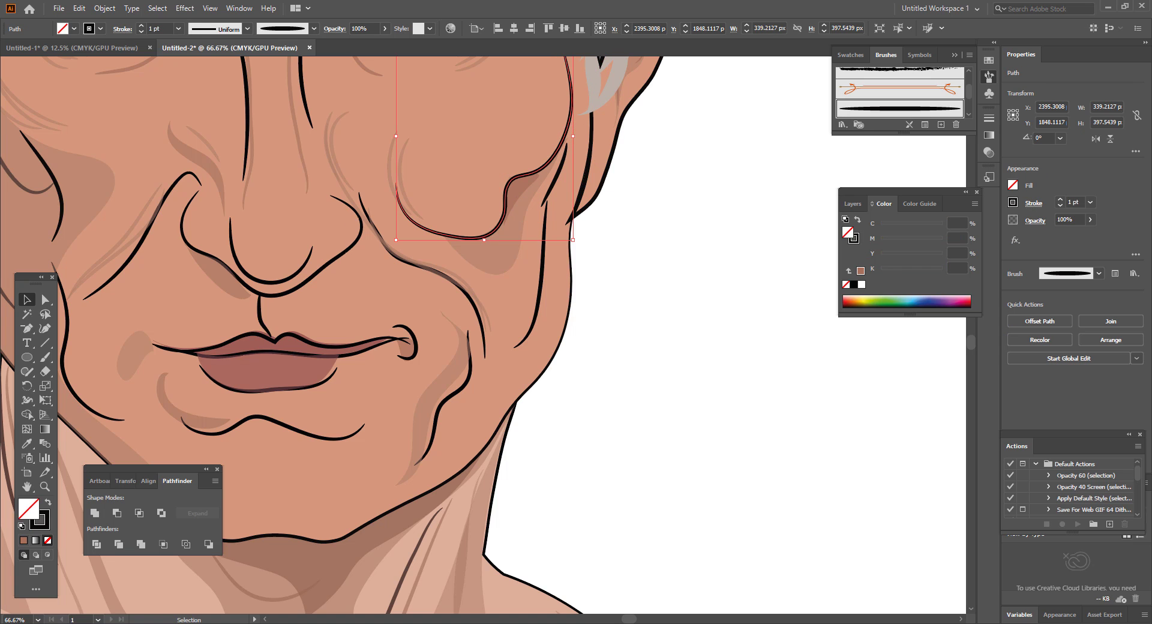
{"action": "left_click", "coordinate": [671, 188]}
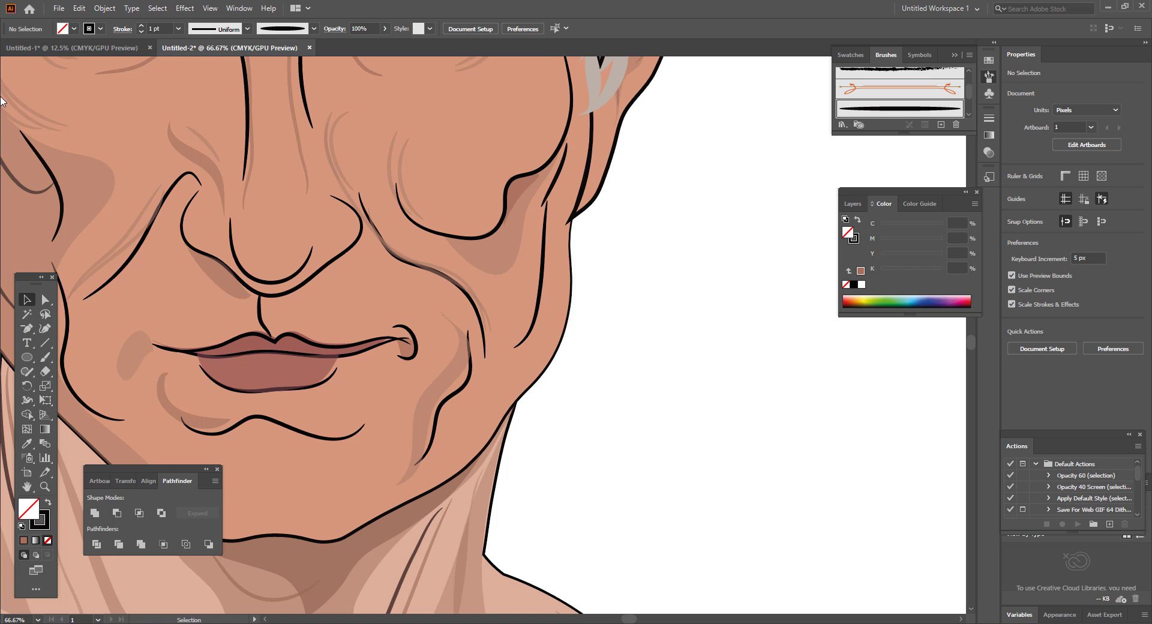
- Paint a closed shadow patch about 150 by 253 px along the fold on the portrait's left cheek with the Paintbrush
{"action": "key", "text": "ctrl+minus"}
{"action": "key", "text": "ctrl+minus"}
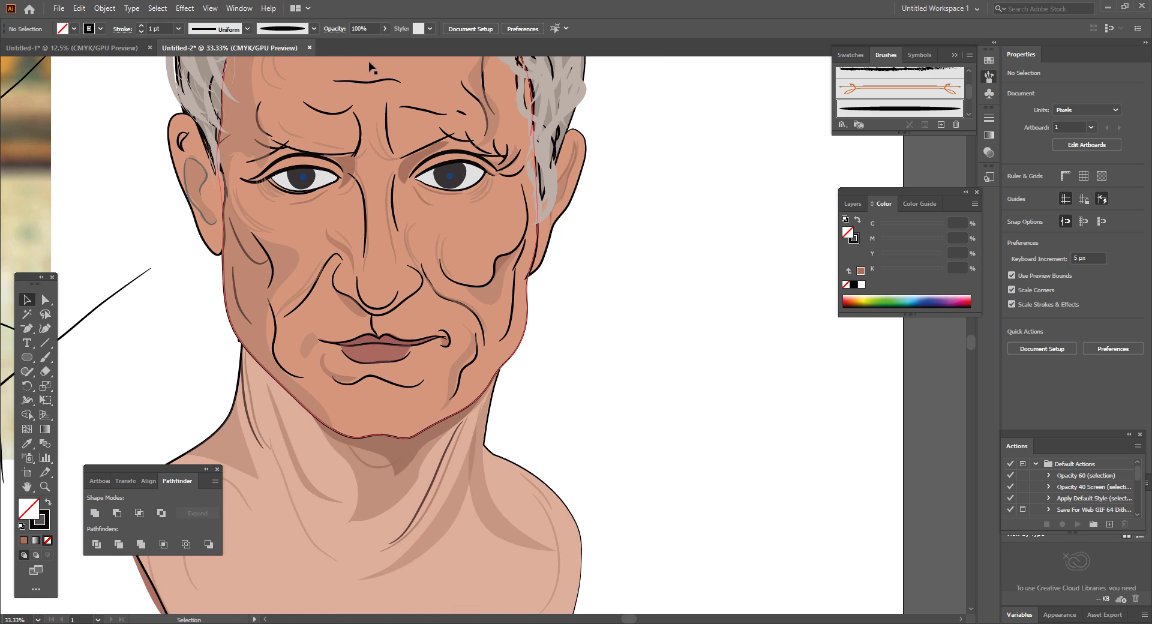
{"action": "scroll", "coordinate": [557, 242], "scroll_direction": "up", "scroll_amount": 1}
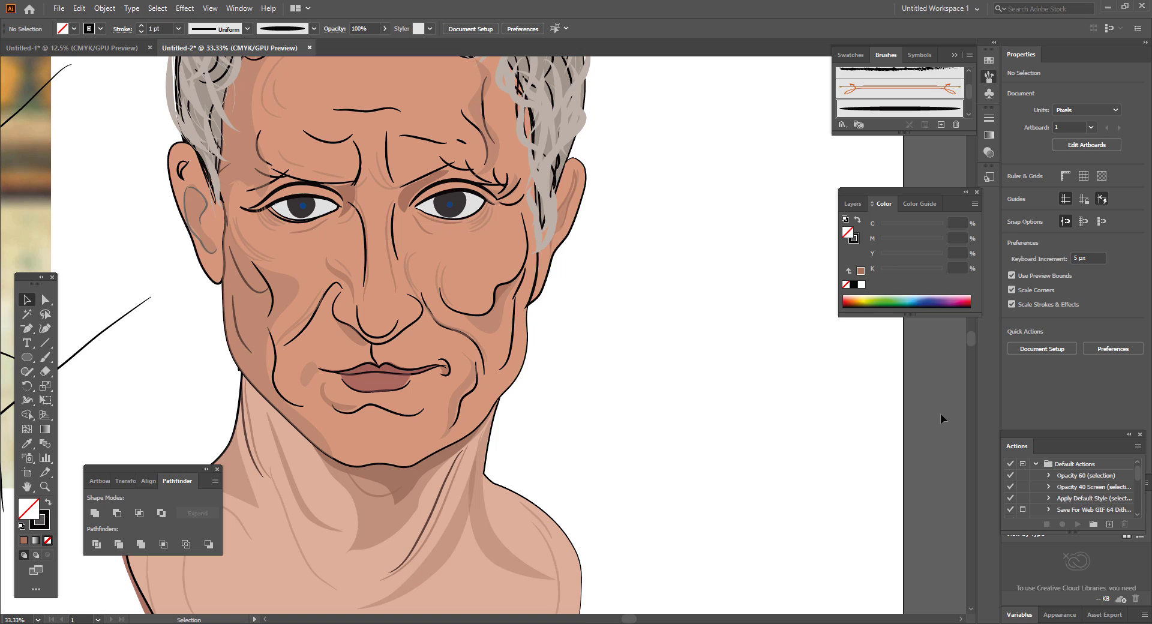
{"action": "left_click", "coordinate": [45, 356]}
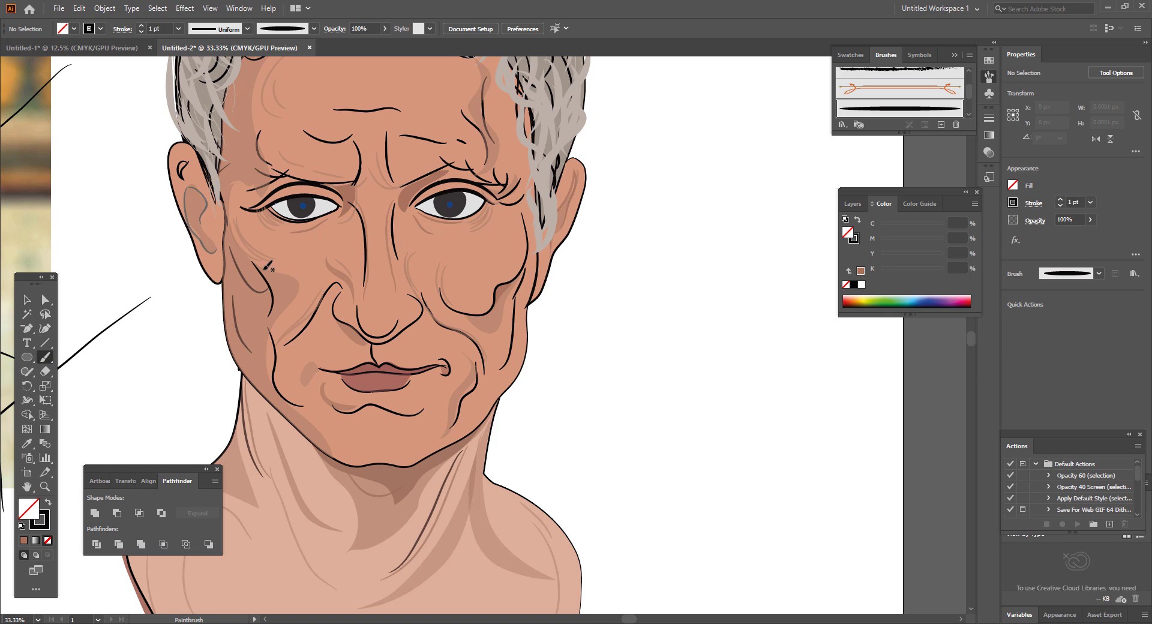
{"action": "mouse_move", "coordinate": [262, 268]}
{"action": "left_mouse_down"}
{"action": "mouse_move", "coordinate": [282, 278]}
{"action": "mouse_move", "coordinate": [284, 304]}
{"action": "left_mouse_up"}
{"action": "left_click_drag", "start_coordinate": [300, 276], "coordinate": [264, 265]}
- Apply the shadow color and opacity sampled from the right cheek's shadow patch to the left cheek patch
{"action": "left_click", "coordinate": [26, 299]}
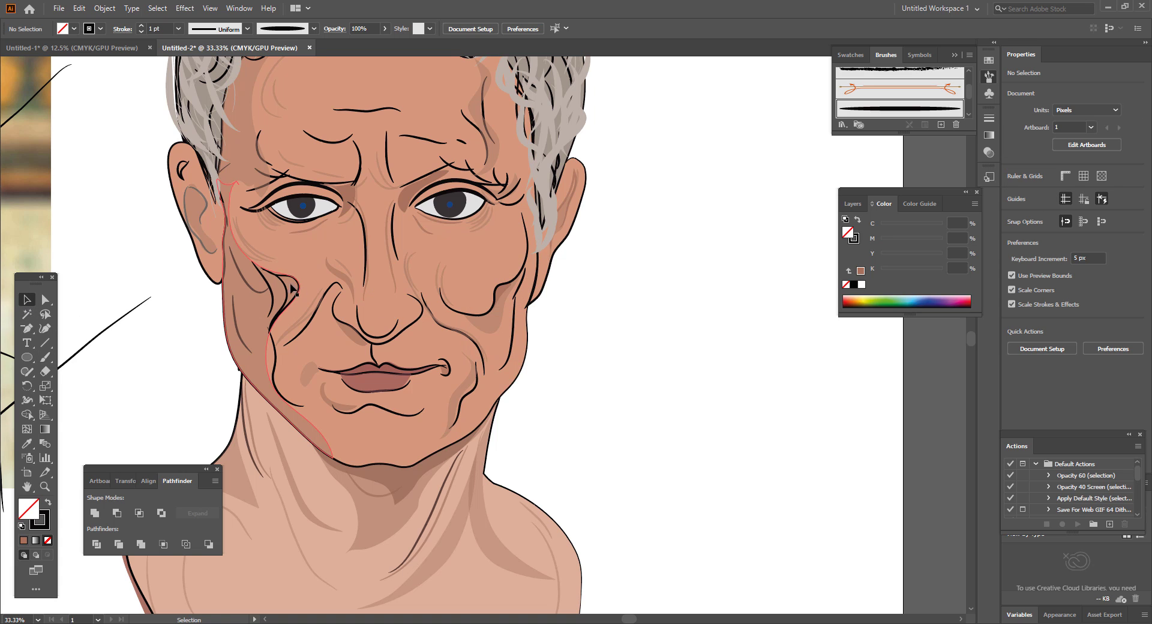
{"action": "left_click", "coordinate": [294, 303]}
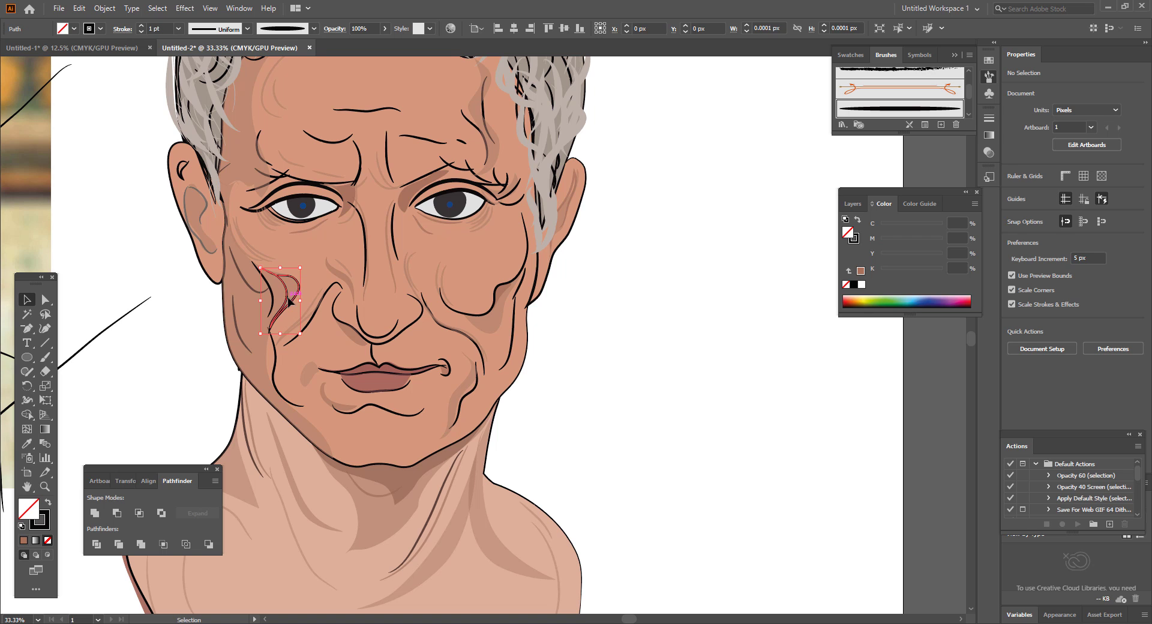
{"action": "left_click", "coordinate": [27, 444]}
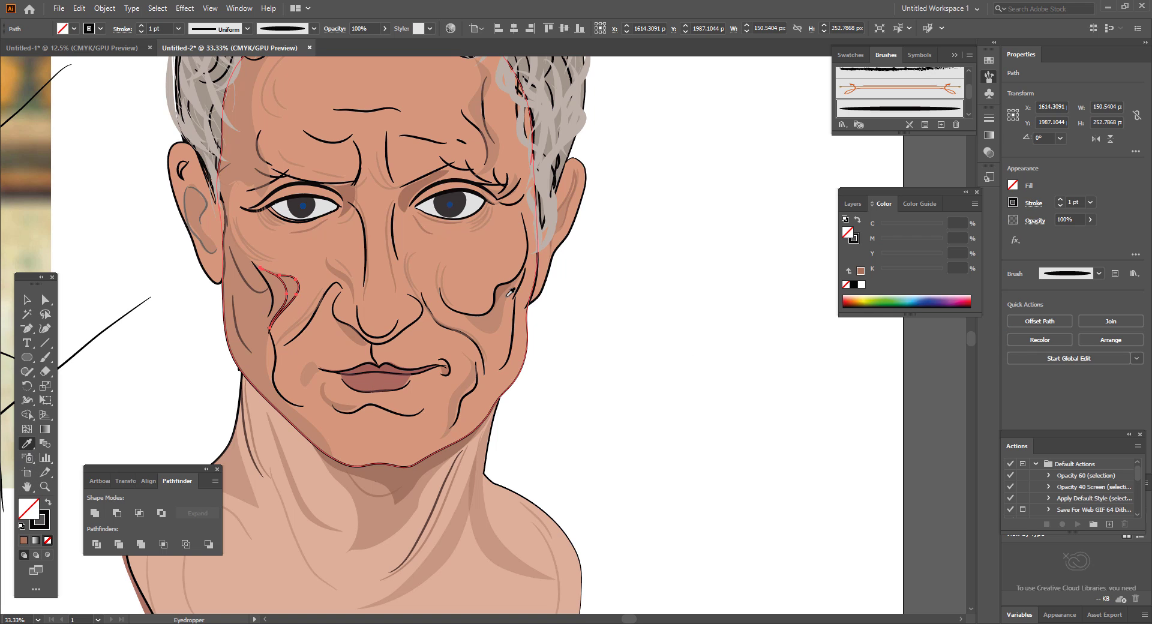
{"action": "left_click", "coordinate": [502, 291]}
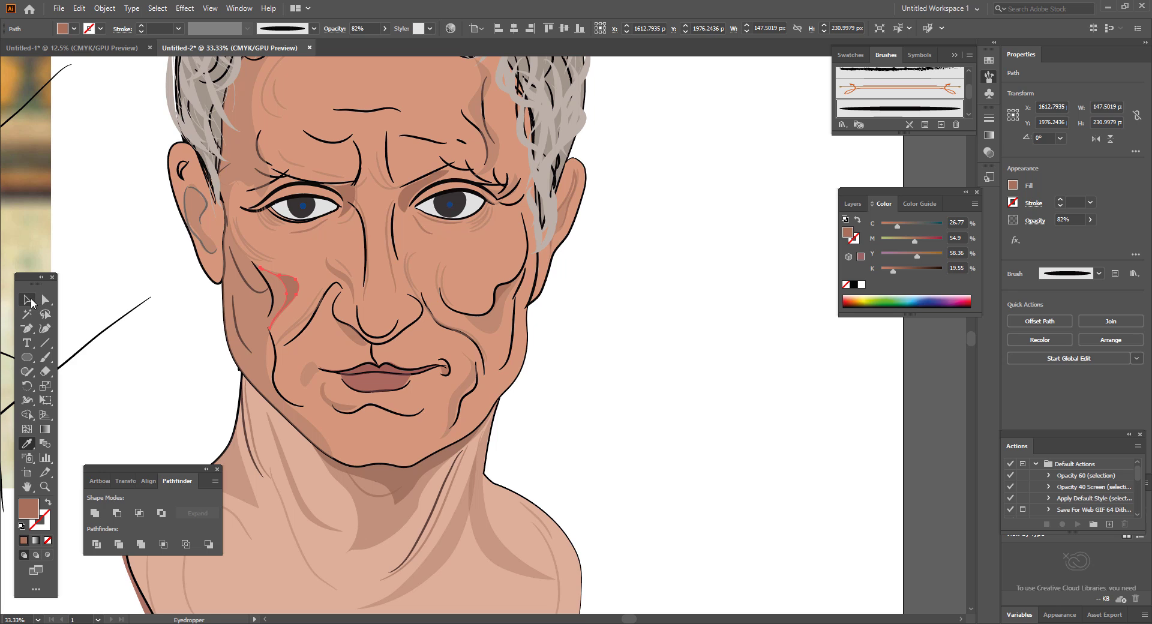
{"action": "left_click", "coordinate": [27, 299]}
{"action": "left_click", "coordinate": [96, 286]}
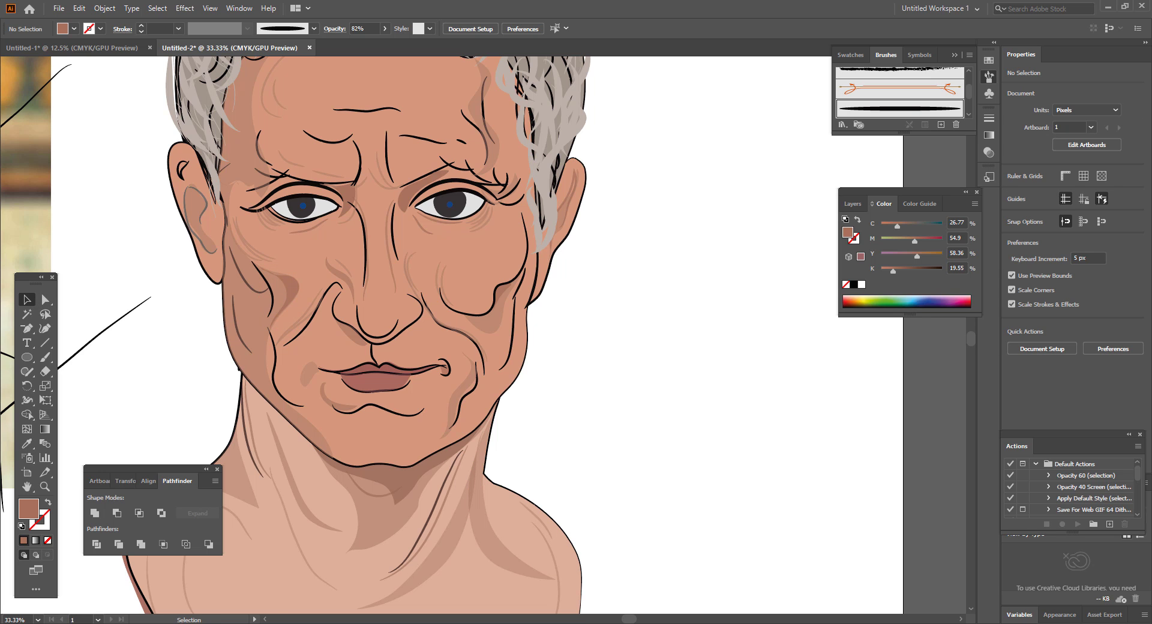
- Paint a shadow shape about 250 by 137 px between the right eye and its eyebrow with the Paintbrush
{"action": "key", "text": "ctrl+minus"}
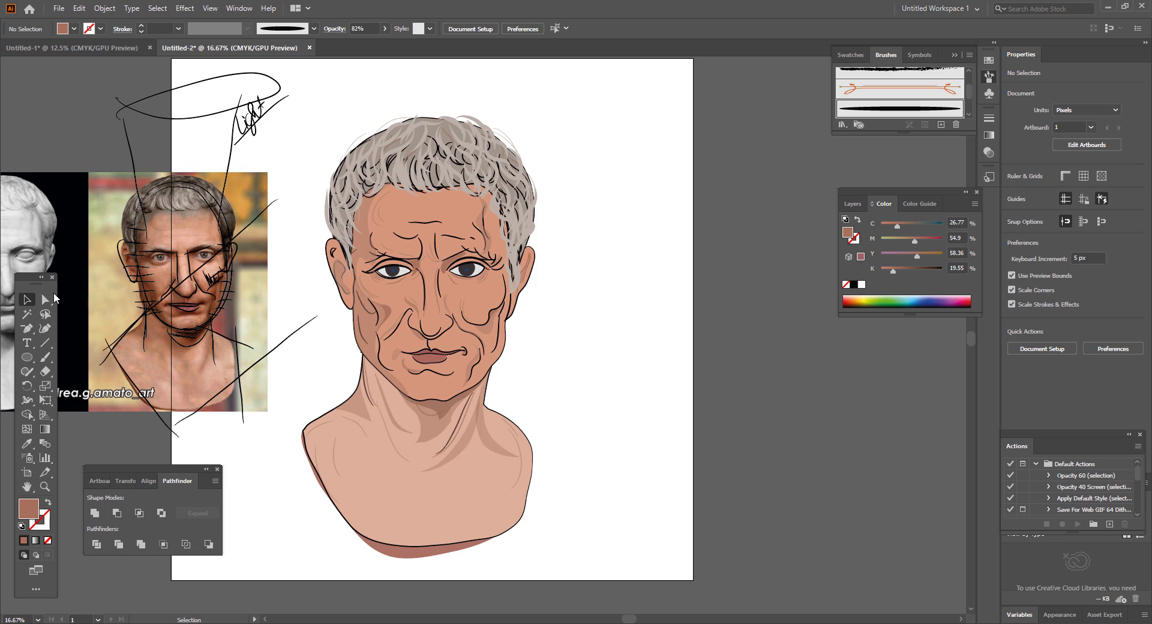
{"action": "left_click", "coordinate": [45, 356]}
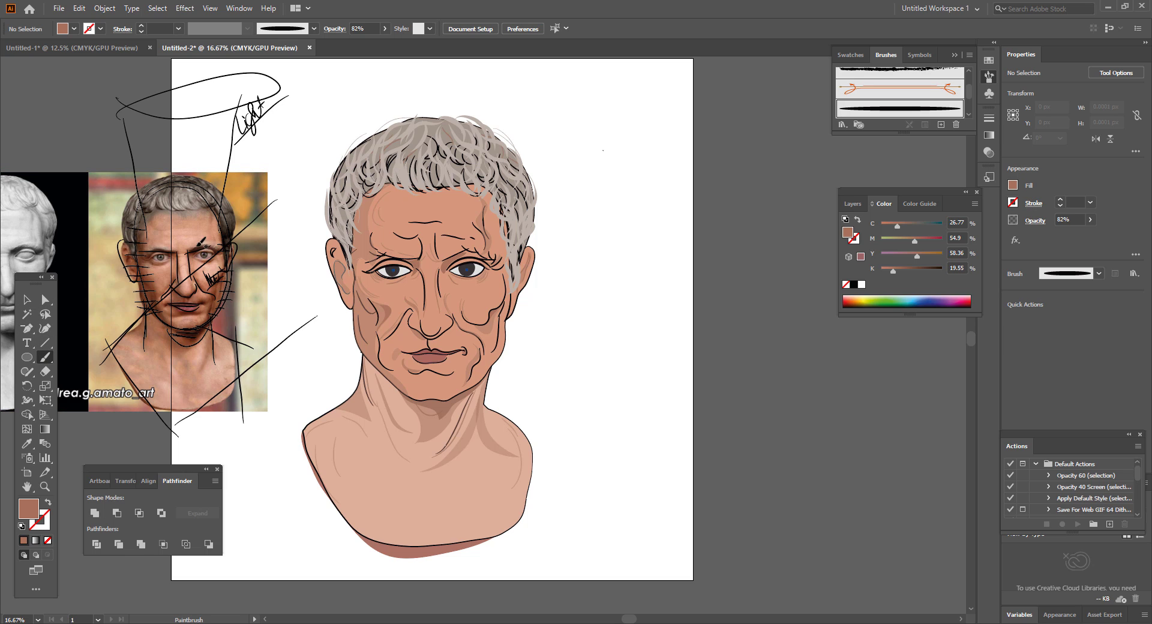
{"action": "mouse_move", "coordinate": [195, 232]}
{"action": "left_mouse_down"}
{"action": "mouse_move", "coordinate": [193, 261]}
{"action": "mouse_move", "coordinate": [209, 232]}
{"action": "left_mouse_up"}
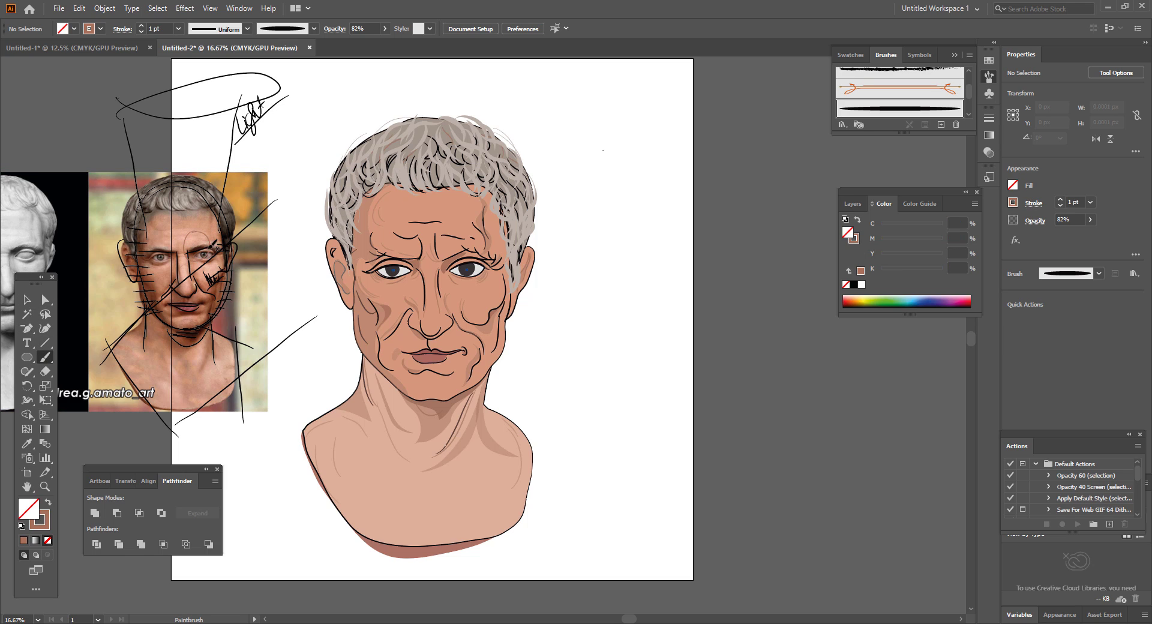
{"action": "key", "text": "shift+x"}
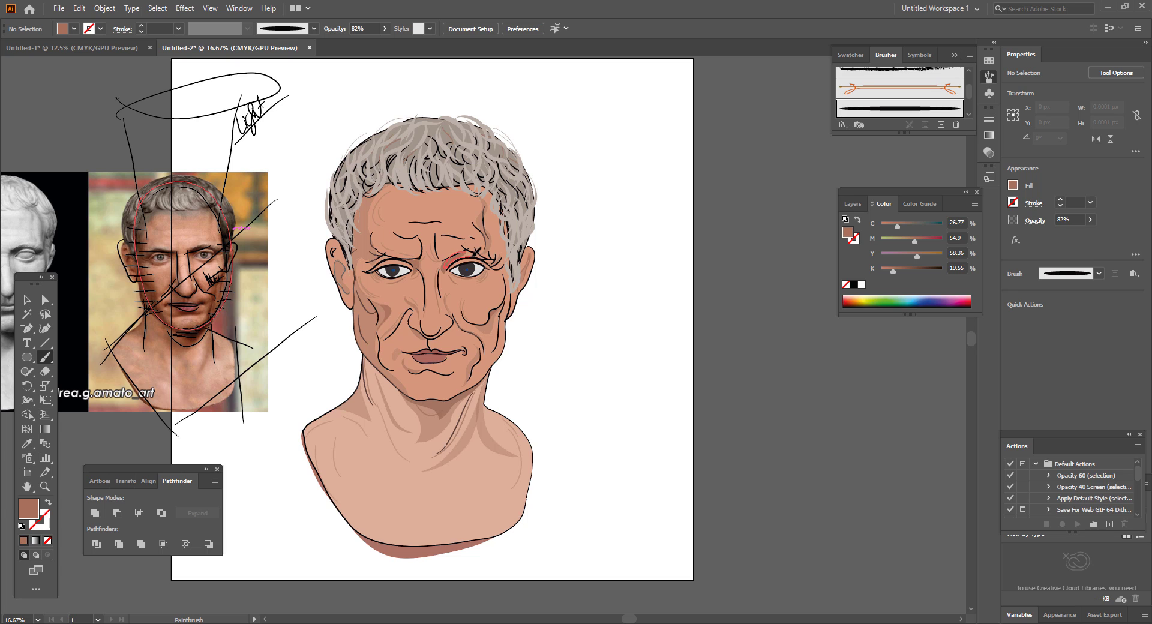
{"action": "left_click_drag", "start_coordinate": [469, 249], "coordinate": [460, 246]}
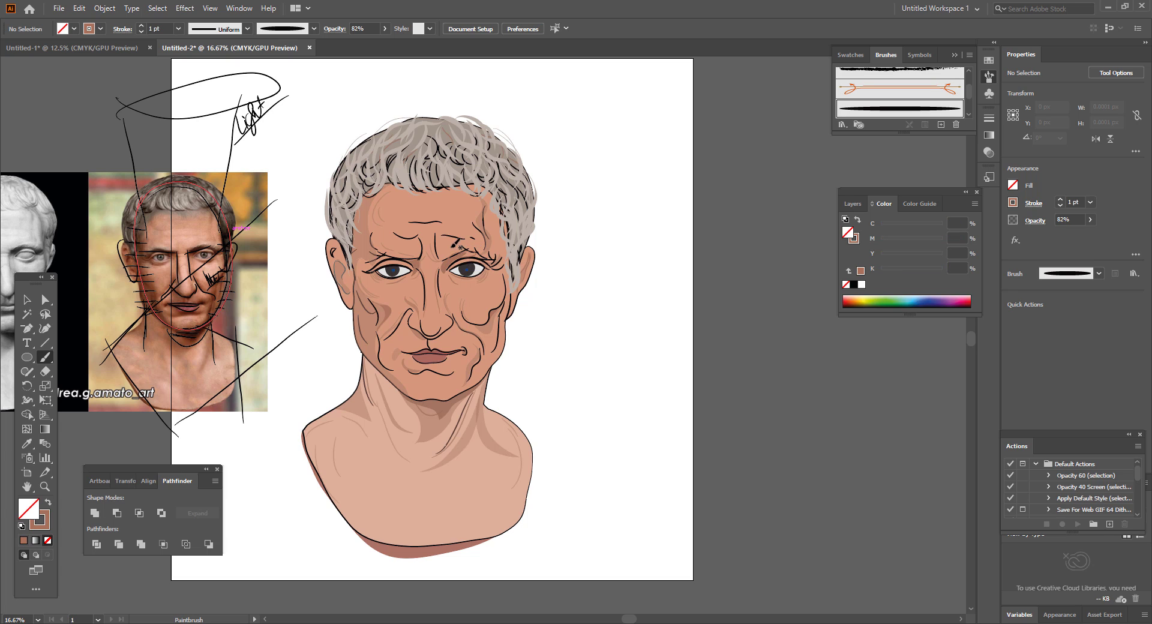
- Turn the upper-eyelid shadow's stroke color into its fill and set that fill to the darker brown 7C4C3C
{"action": "key", "text": "v"}
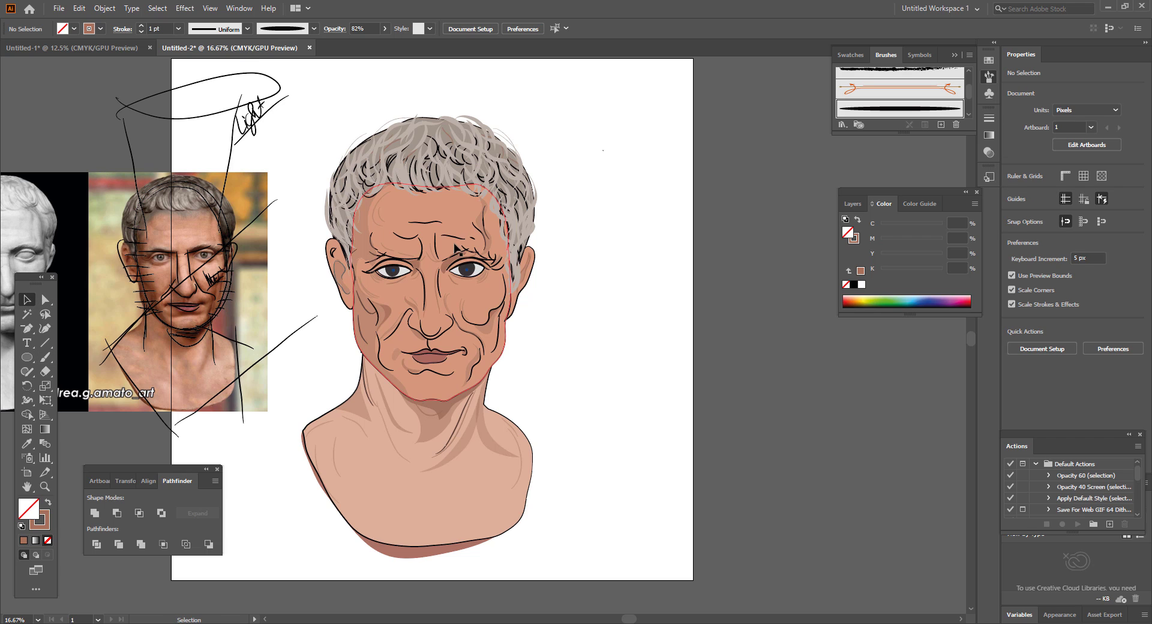
{"action": "left_click", "coordinate": [473, 257]}
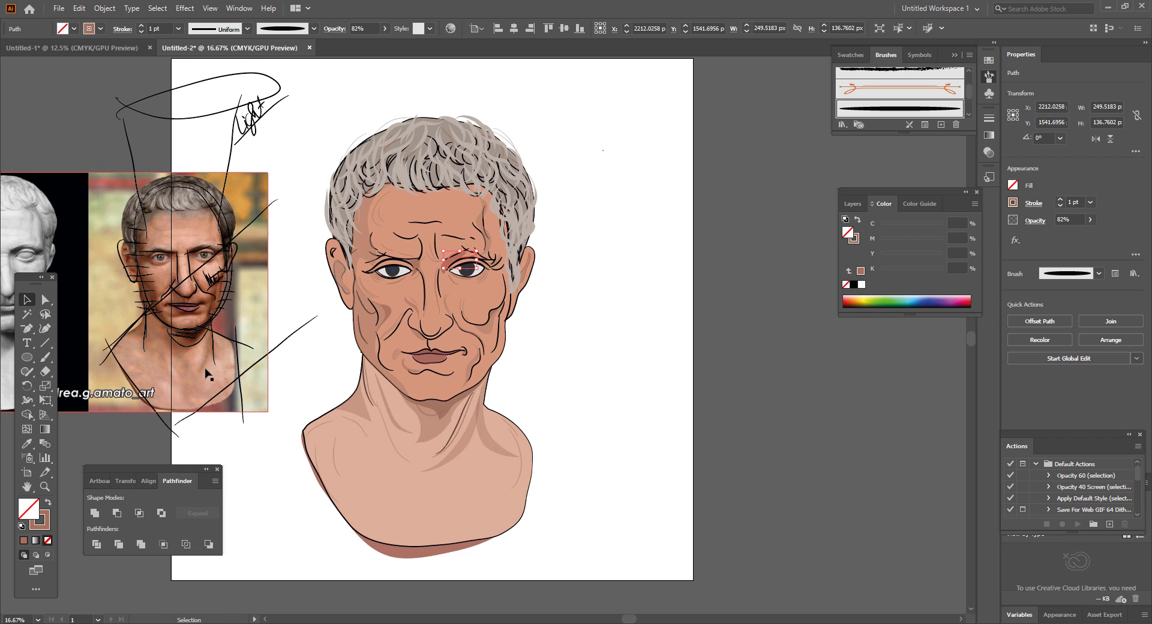
{"action": "left_click", "coordinate": [48, 501]}
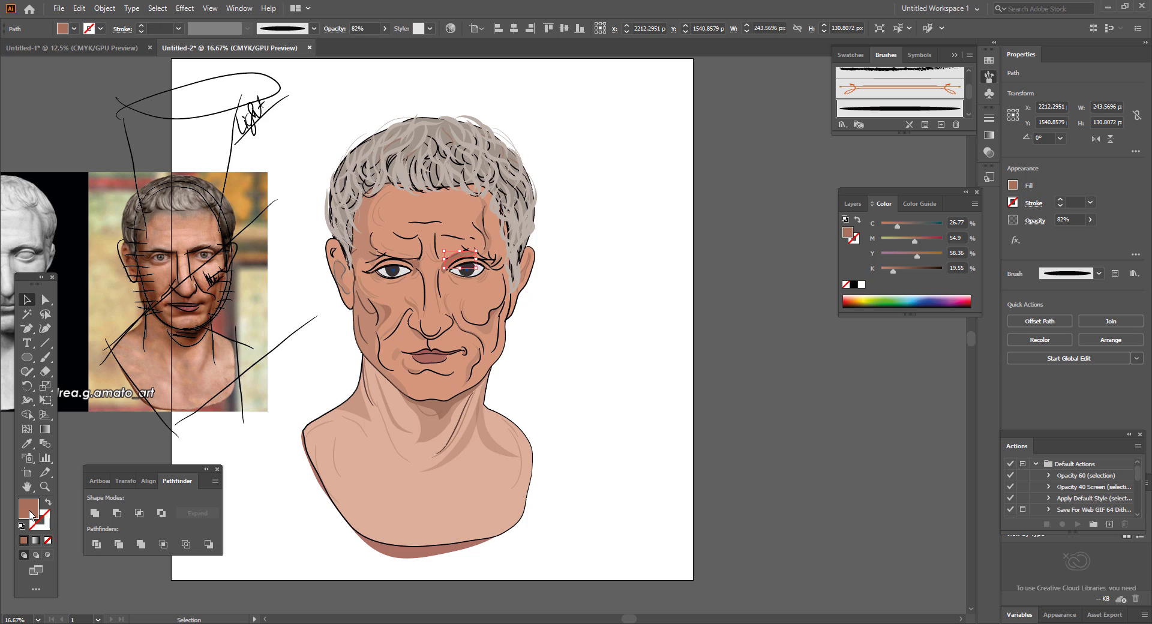
{"action": "double_click", "coordinate": [29, 511]}
{"action": "left_click", "coordinate": [160, 223]}
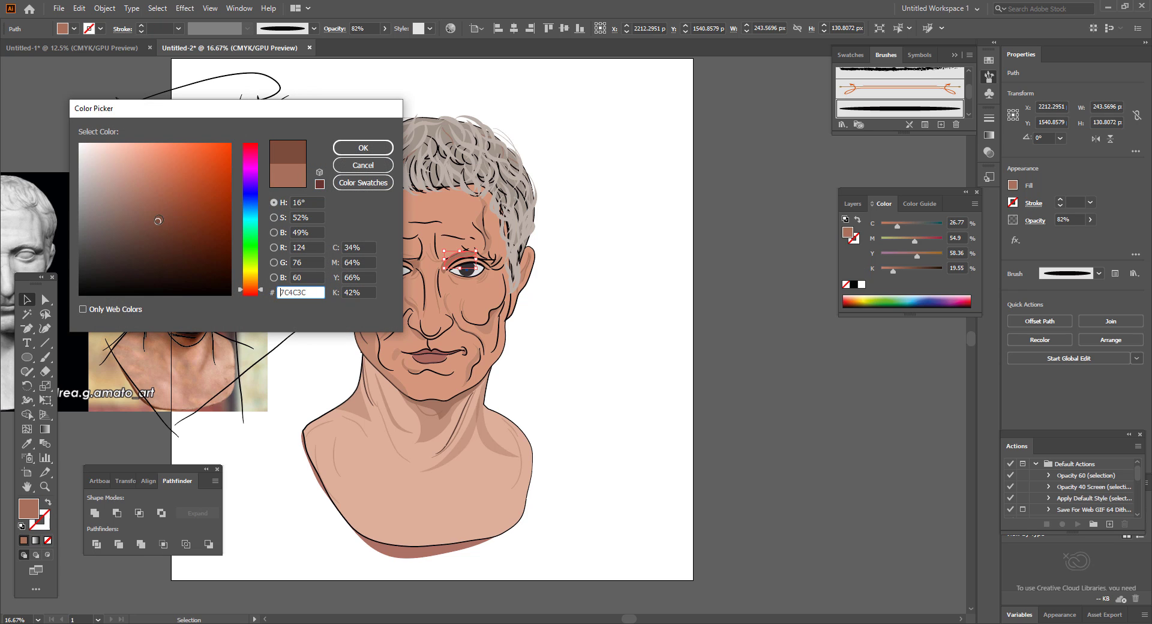
{"action": "left_click", "coordinate": [361, 147]}
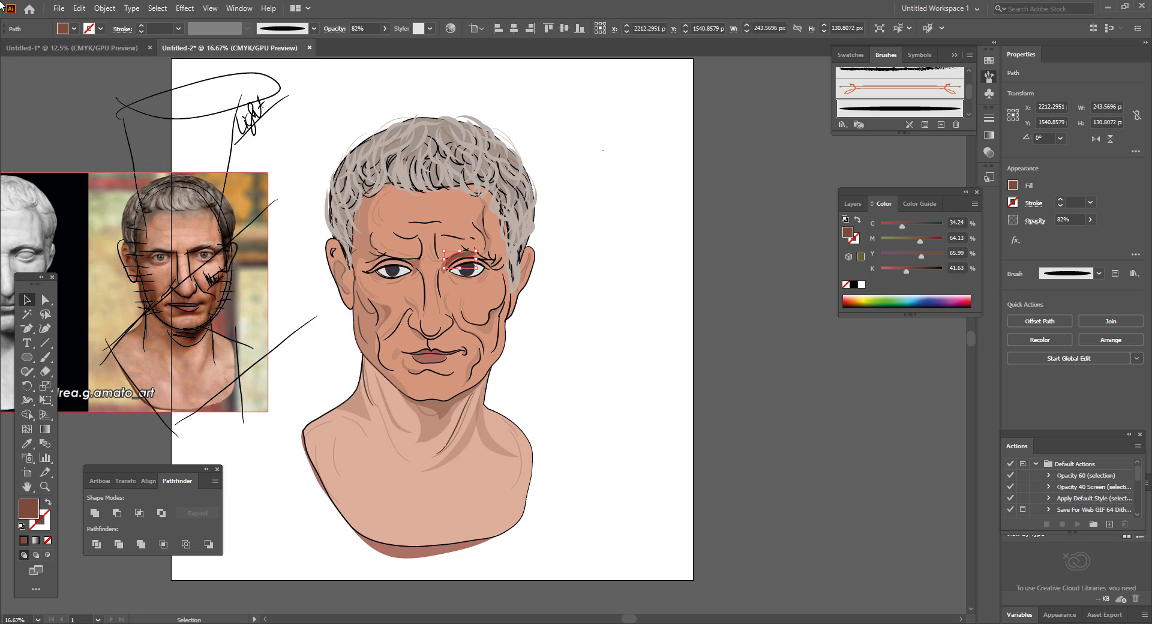
- Reshape the right upper-eyelid shadow with the Curvature tool, removing an upper anchor point and lowering its top edge beneath the eyebrow
{"action": "key", "text": "ctrl+plus"}
{"action": "key", "text": "ctrl+plus"}
{"action": "key", "text": "ctrl+plus"}
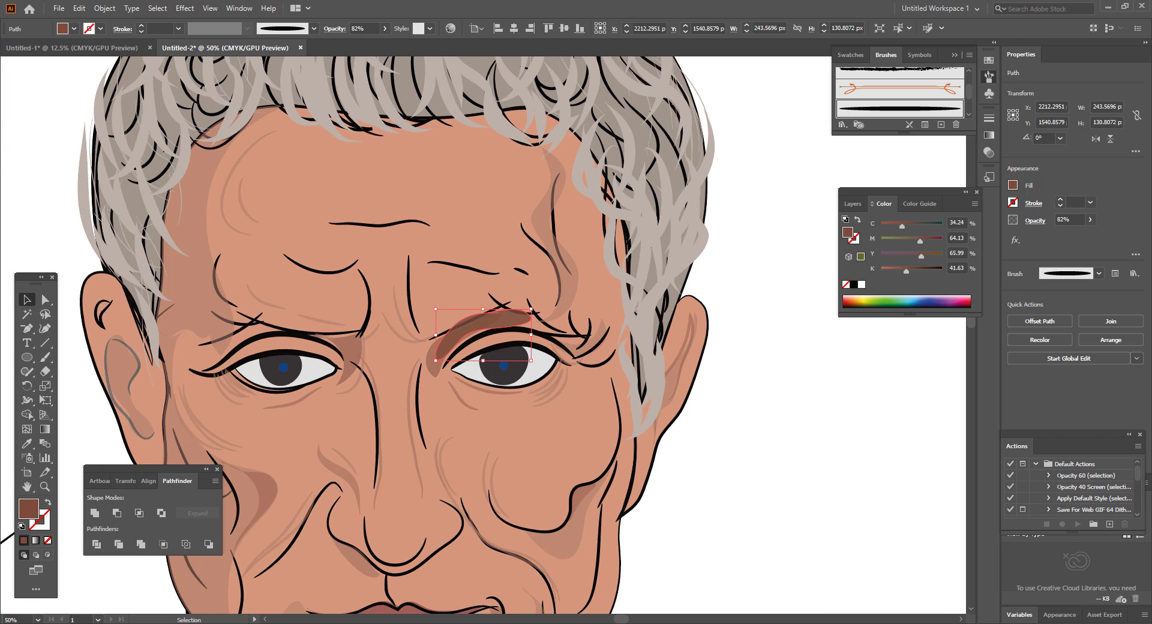
{"action": "left_click", "coordinate": [45, 328]}
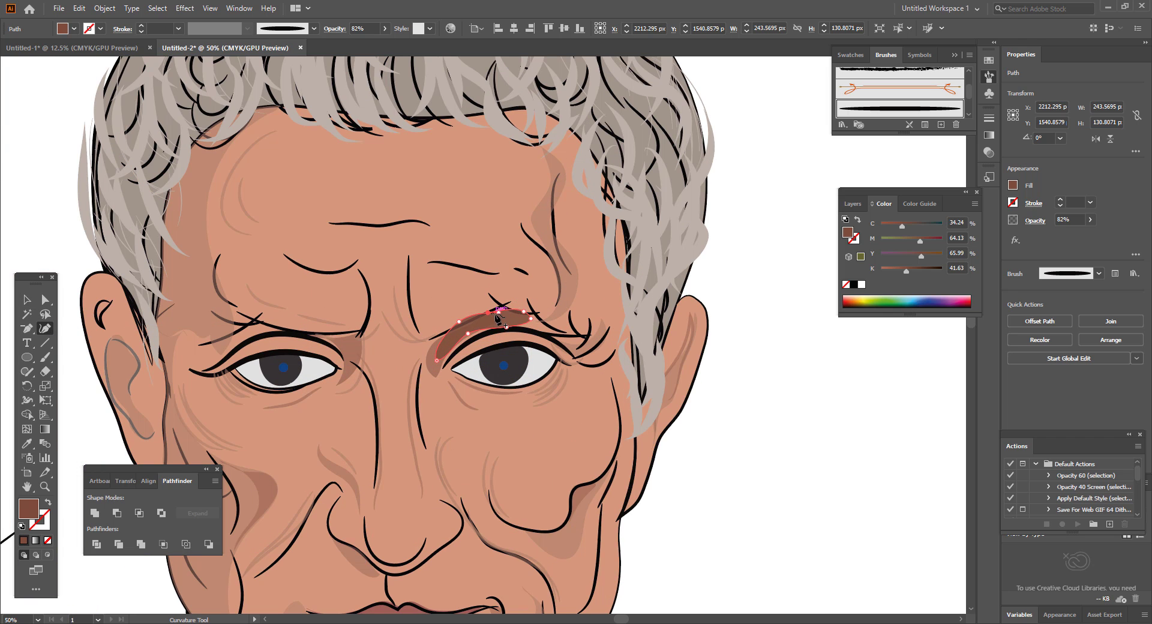
{"action": "key", "text": "Delete"}
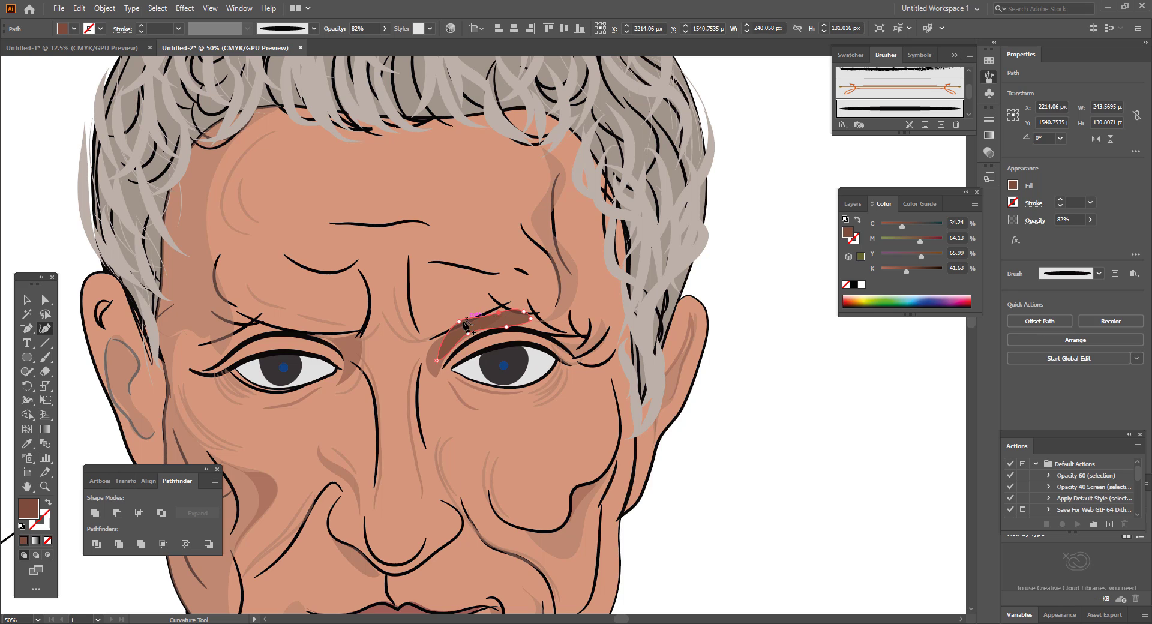
{"action": "left_click_drag", "start_coordinate": [460, 321], "coordinate": [458, 331]}
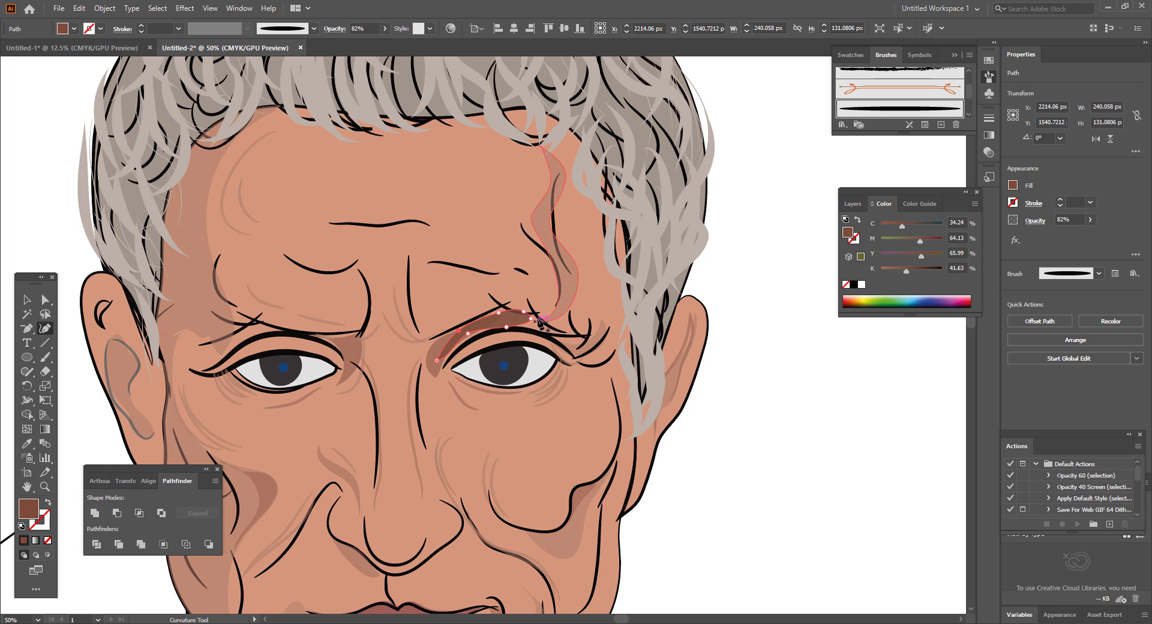
{"action": "left_click_drag", "start_coordinate": [524, 312], "coordinate": [495, 319]}
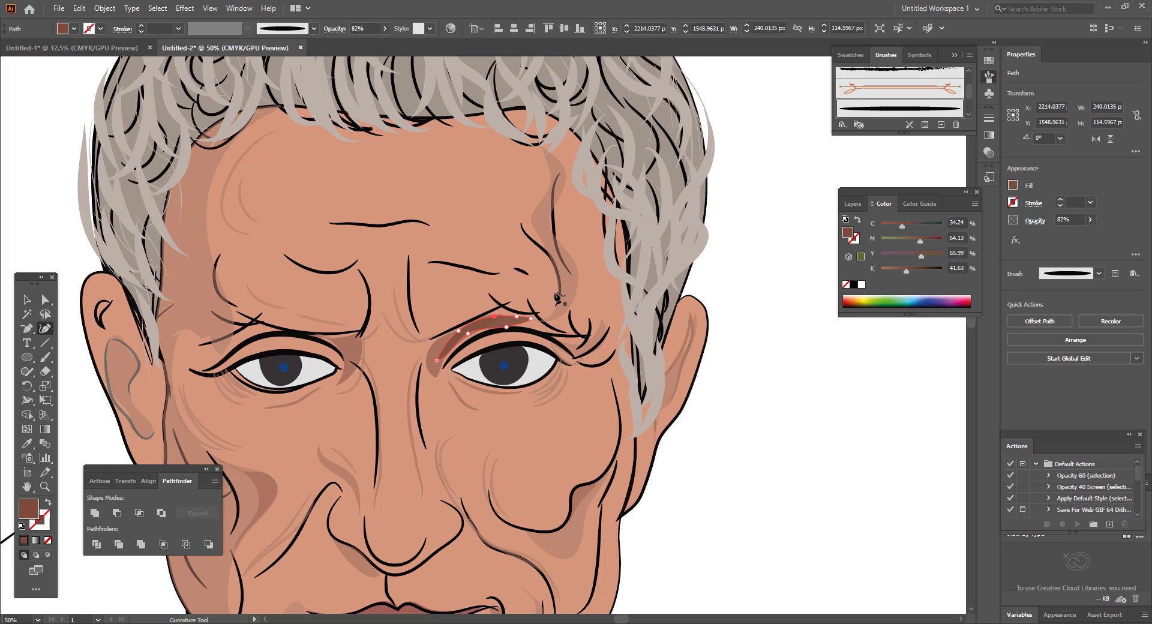
{"action": "left_click", "coordinate": [26, 299]}
{"action": "left_click", "coordinate": [826, 449]}
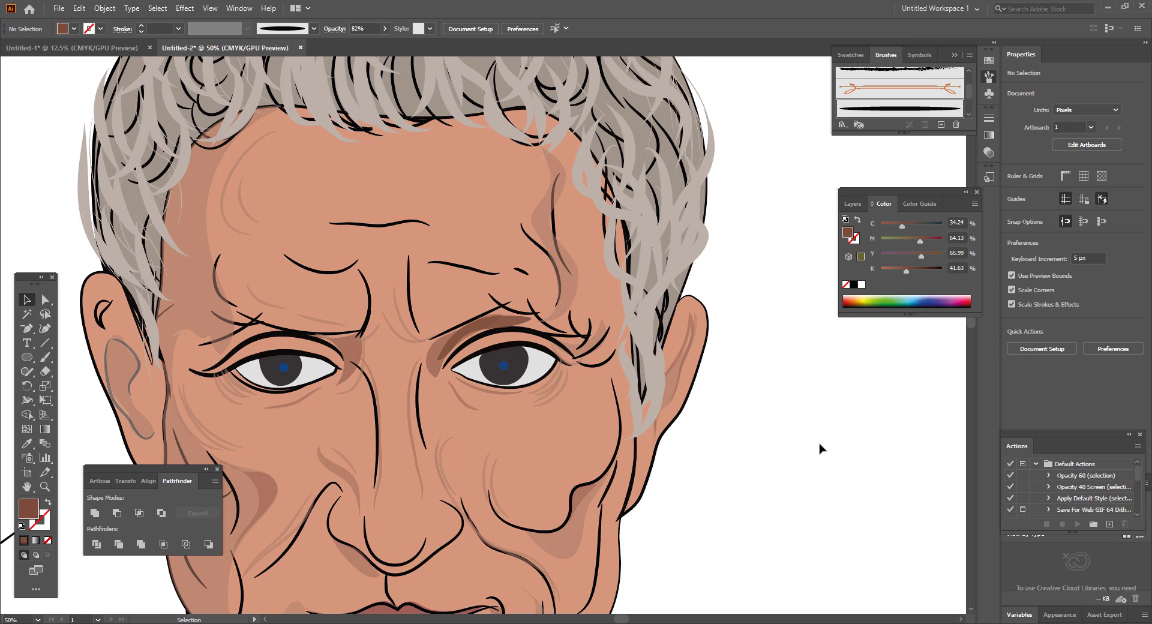
- Paint a small dark brown shadow shape about 139 by 68 px at the right eye's outer corner with the Paintbrush
{"action": "scroll", "coordinate": [703, 433], "scroll_direction": "down", "scroll_amount": 2}
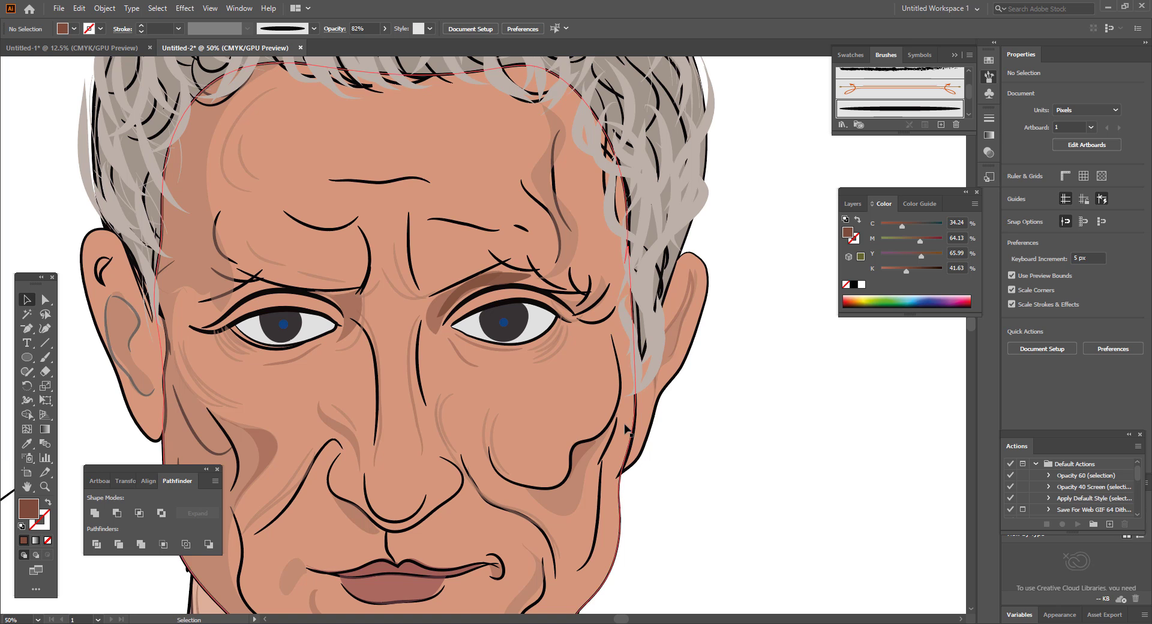
{"action": "scroll", "coordinate": [631, 427], "scroll_direction": "down", "scroll_amount": 2}
{"action": "key", "text": "a"}
{"action": "key", "text": "ctrl+minus"}
{"action": "key", "text": "ctrl+minus"}
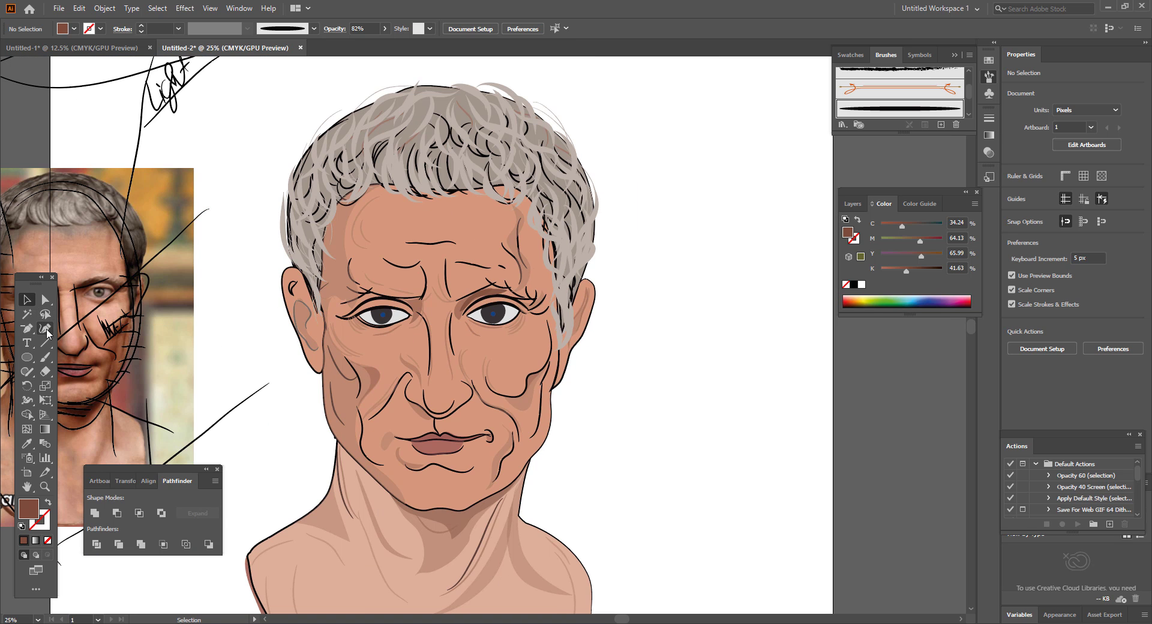
{"action": "left_click", "coordinate": [45, 357]}
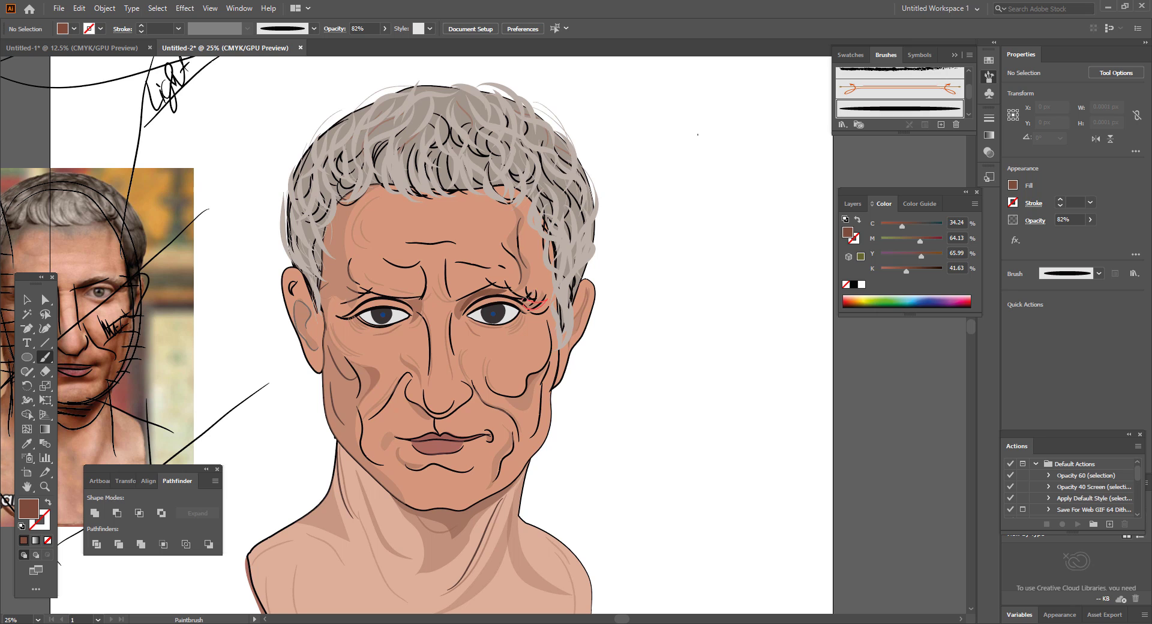
{"action": "key", "text": "shift+x"}
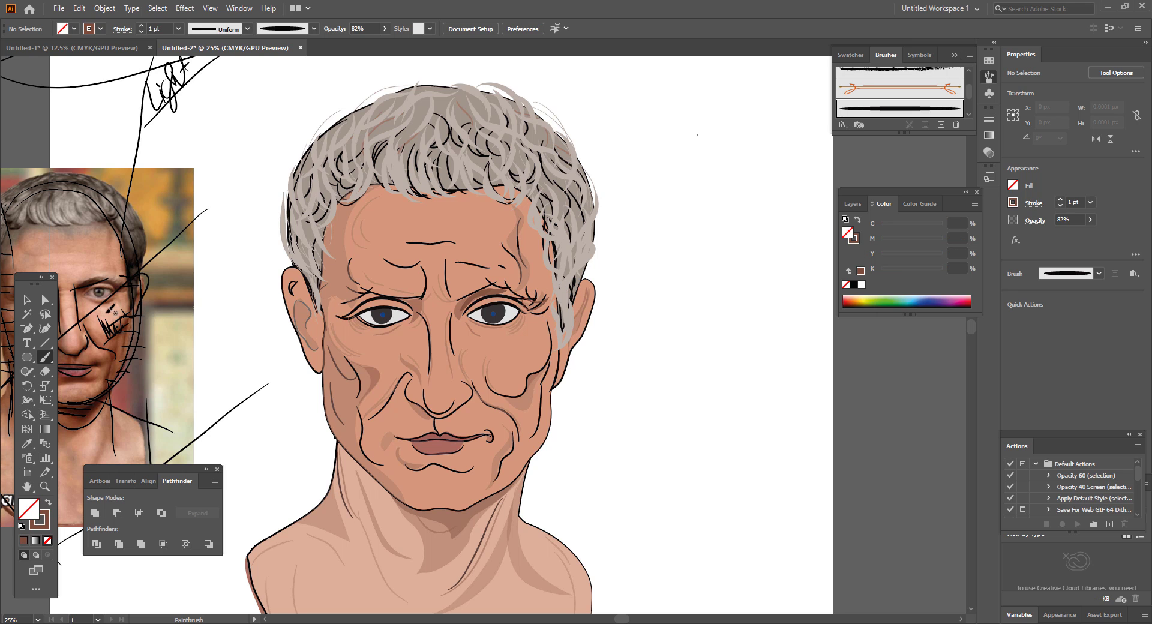
- Close the eye-corner shadow path with Join and turn its brown stroke color into its fill
{"action": "left_click", "coordinate": [26, 299]}
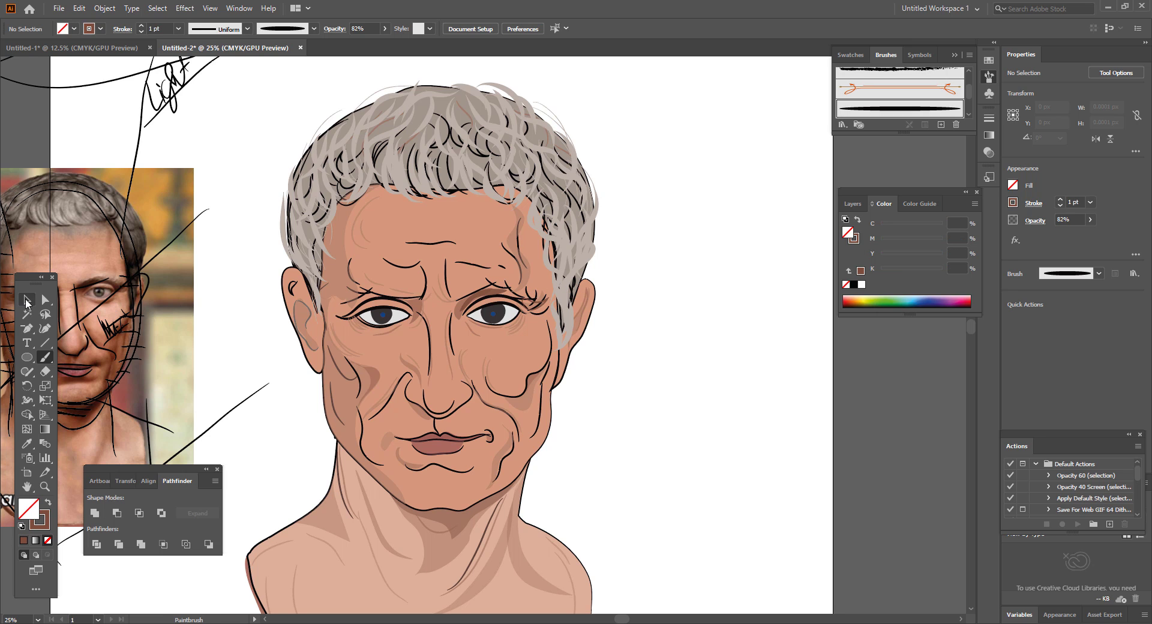
{"action": "left_click", "coordinate": [539, 305]}
{"action": "right_click", "coordinate": [540, 304]}
{"action": "left_click", "coordinate": [627, 403]}
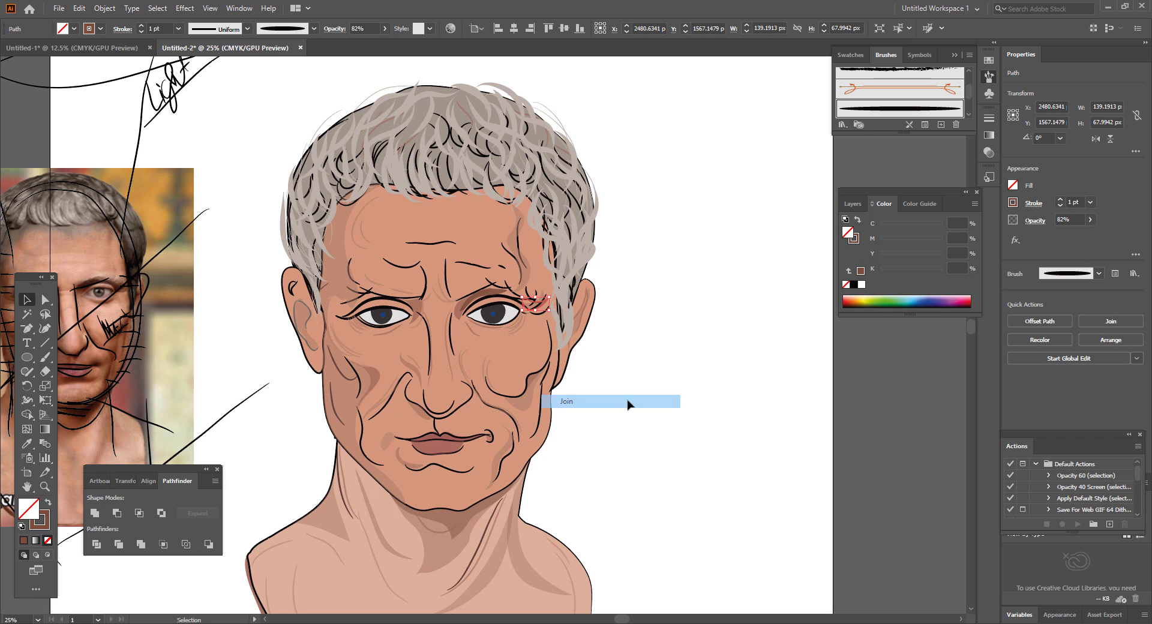
{"action": "left_click", "coordinate": [26, 443]}
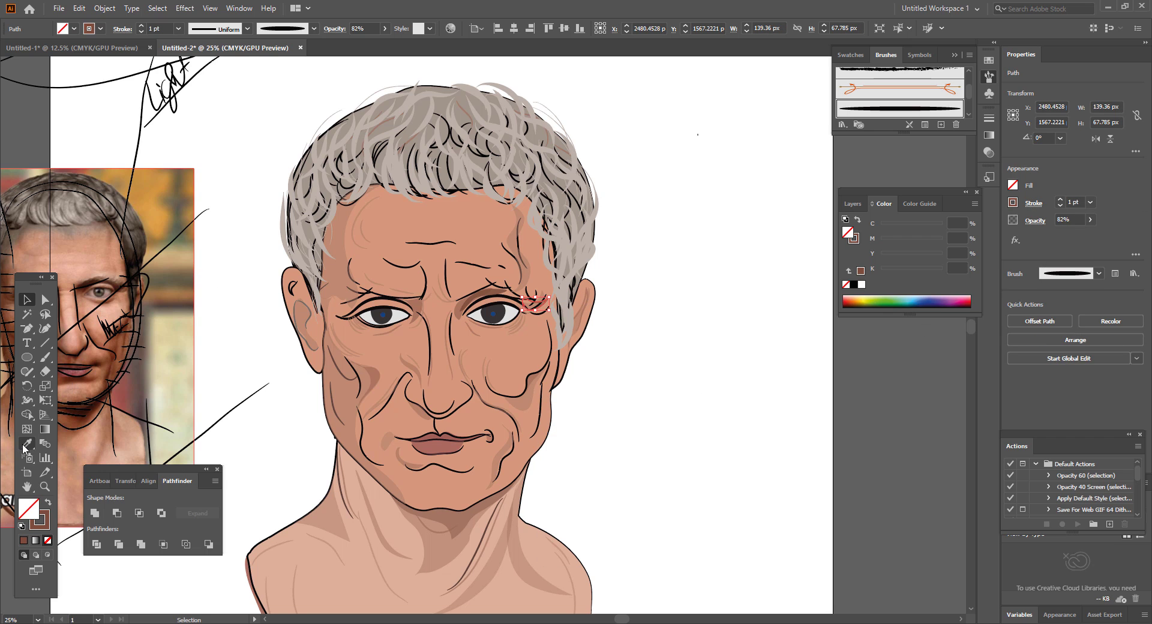
{"action": "left_click", "coordinate": [48, 504]}
{"action": "key", "text": "v"}
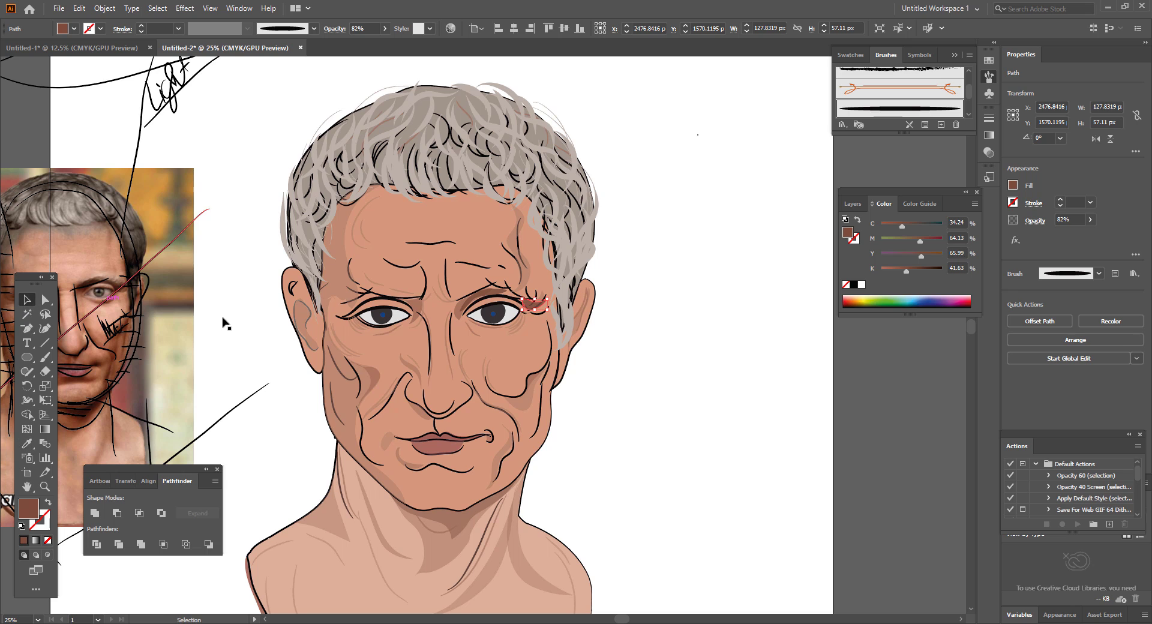
{"action": "left_click", "coordinate": [230, 322]}
{"action": "left_click", "coordinate": [534, 304]}
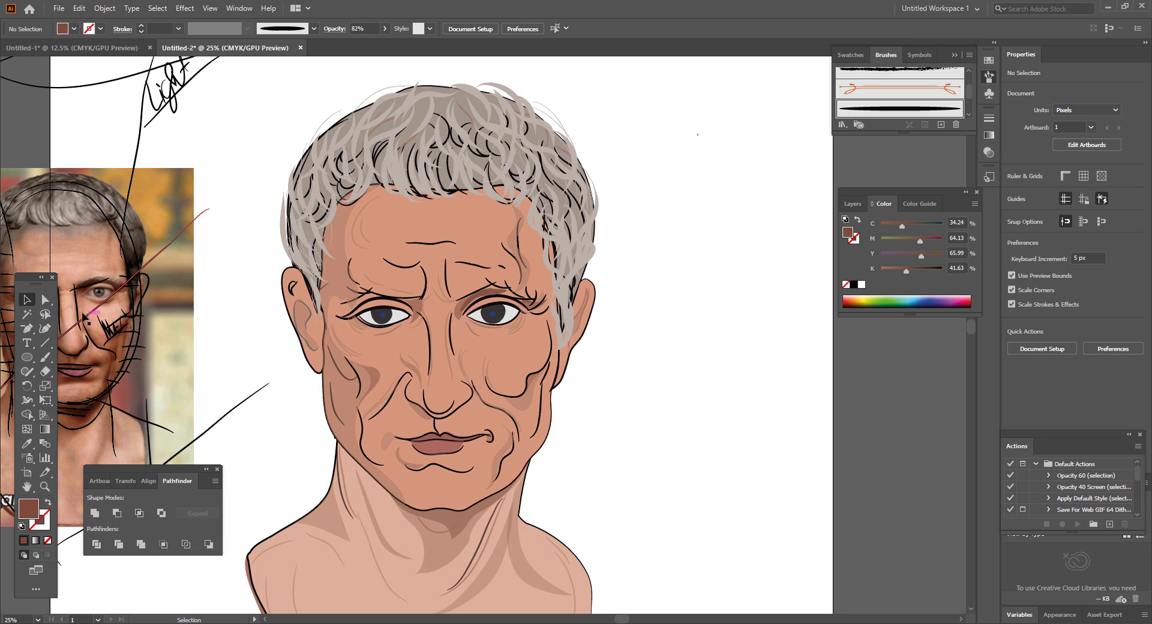
- Paint a brown shadow about 149 by 59 px on the right eye's outer upper lid, closed with Join and filled instead of stroked
{"action": "left_click", "coordinate": [45, 357]}
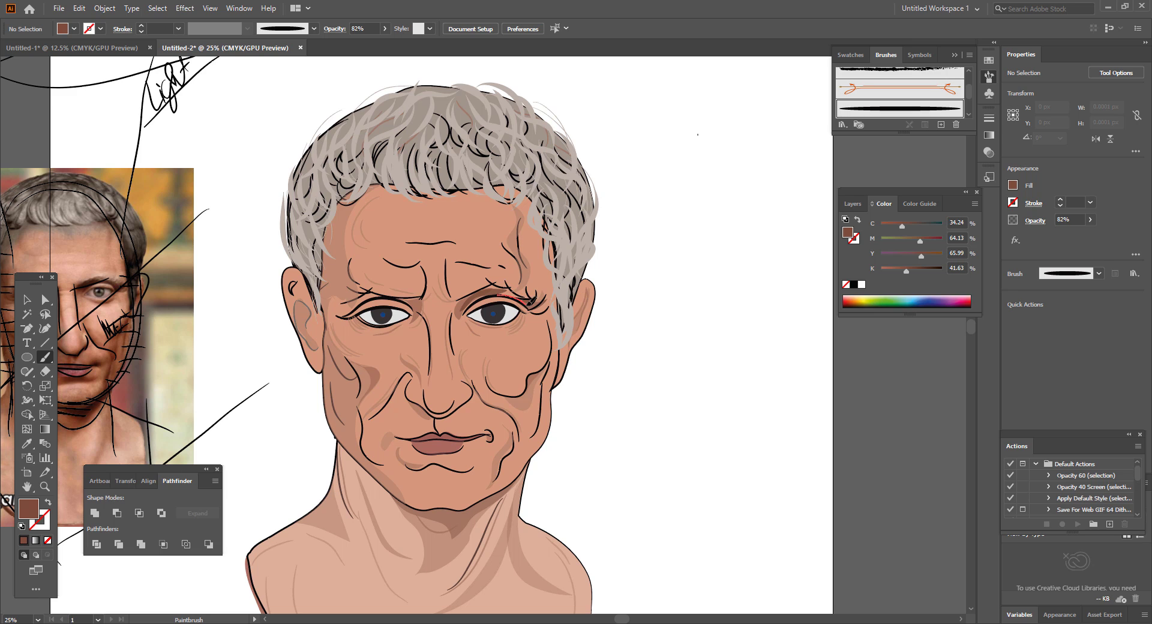
{"action": "key", "text": "shift+x"}
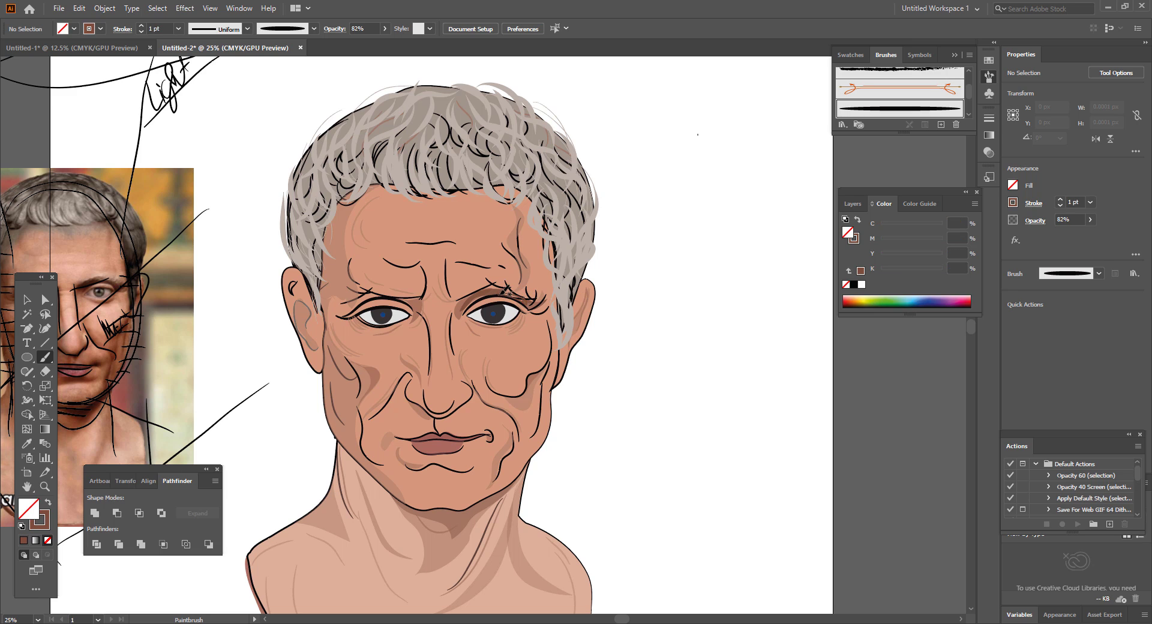
{"action": "left_click", "coordinate": [27, 298]}
{"action": "right_click", "coordinate": [509, 296]}
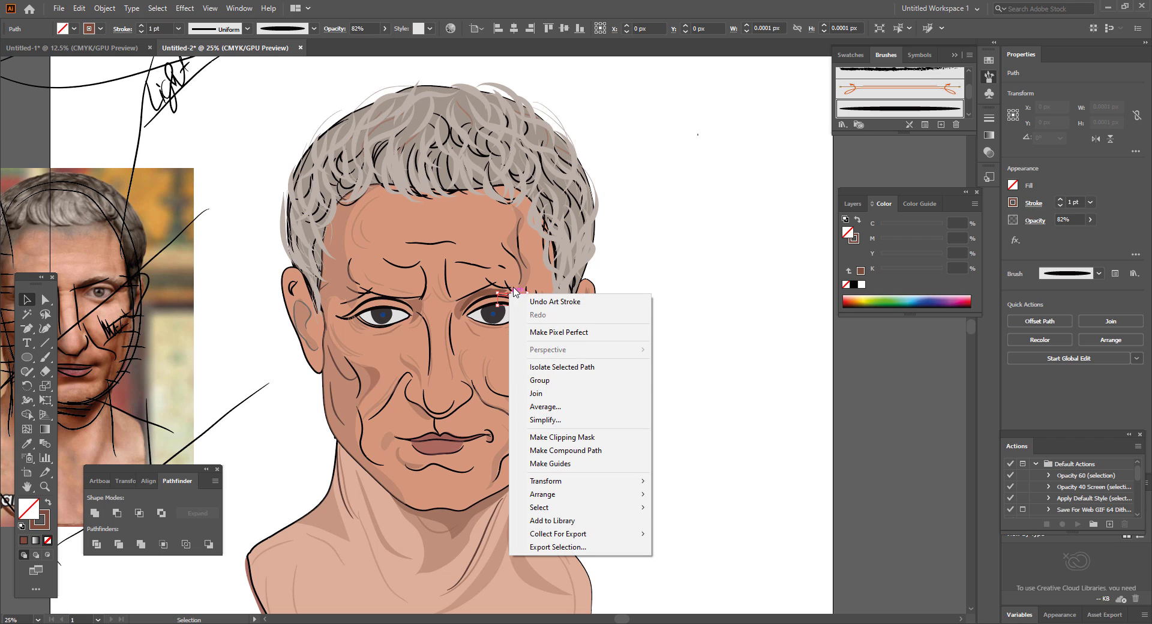
{"action": "left_click", "coordinate": [558, 393]}
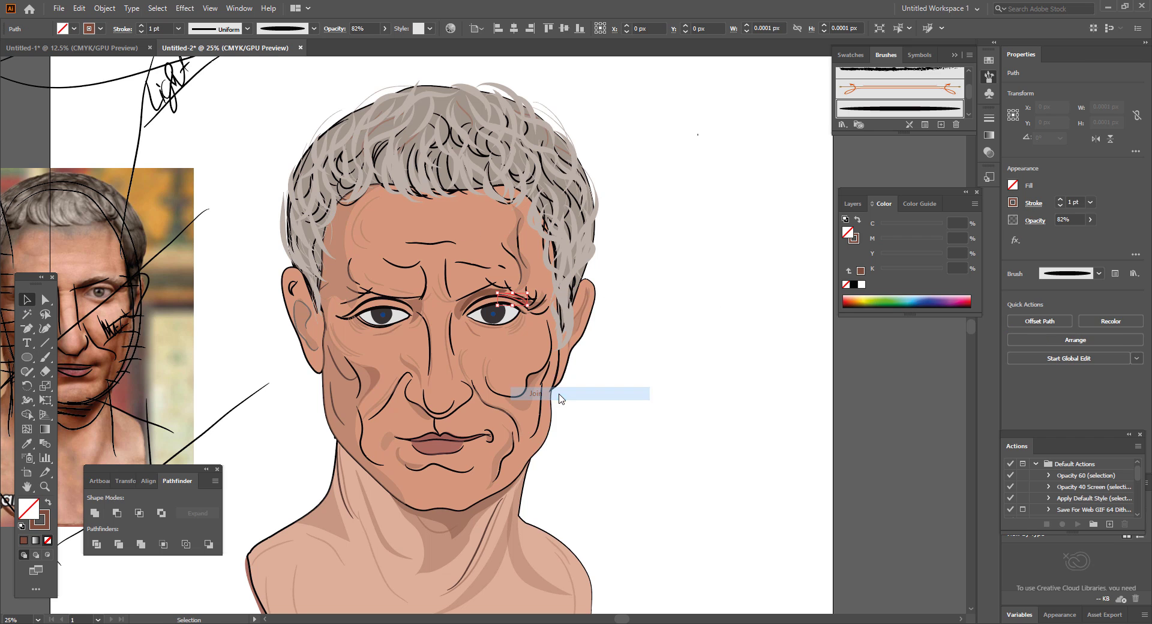
{"action": "left_click", "coordinate": [48, 502]}
- Restack the new outer-lid shadow beneath the black linework by sending it to the back and bringing it forward above the skin
{"action": "key", "text": "ctrl+1"}
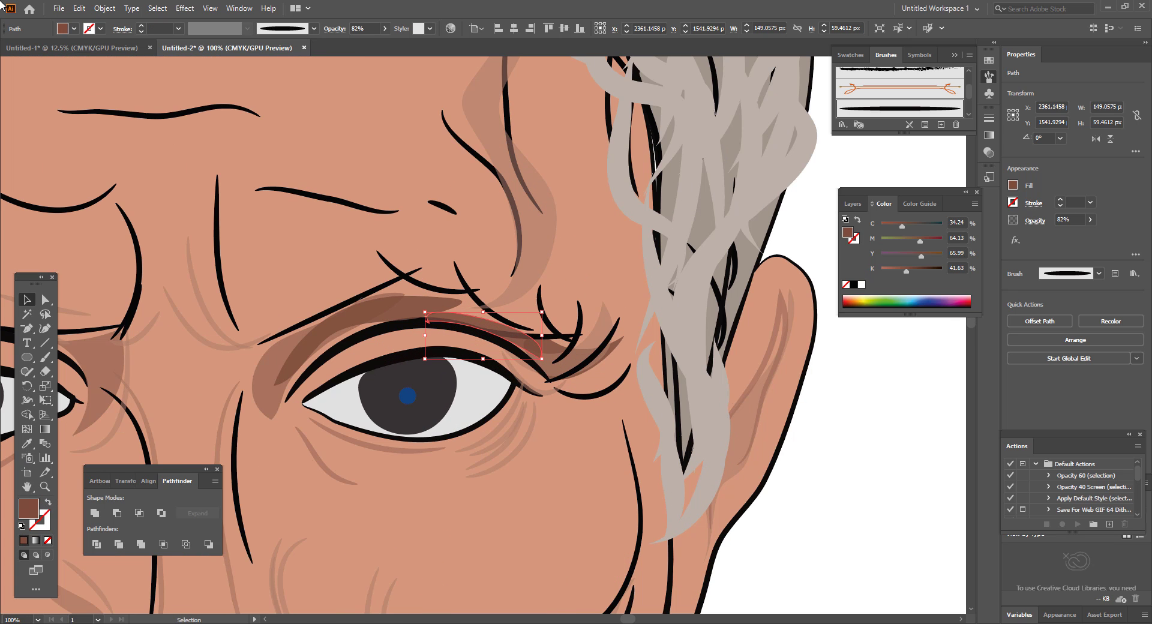
{"action": "key", "text": "ctrl+shift+["}
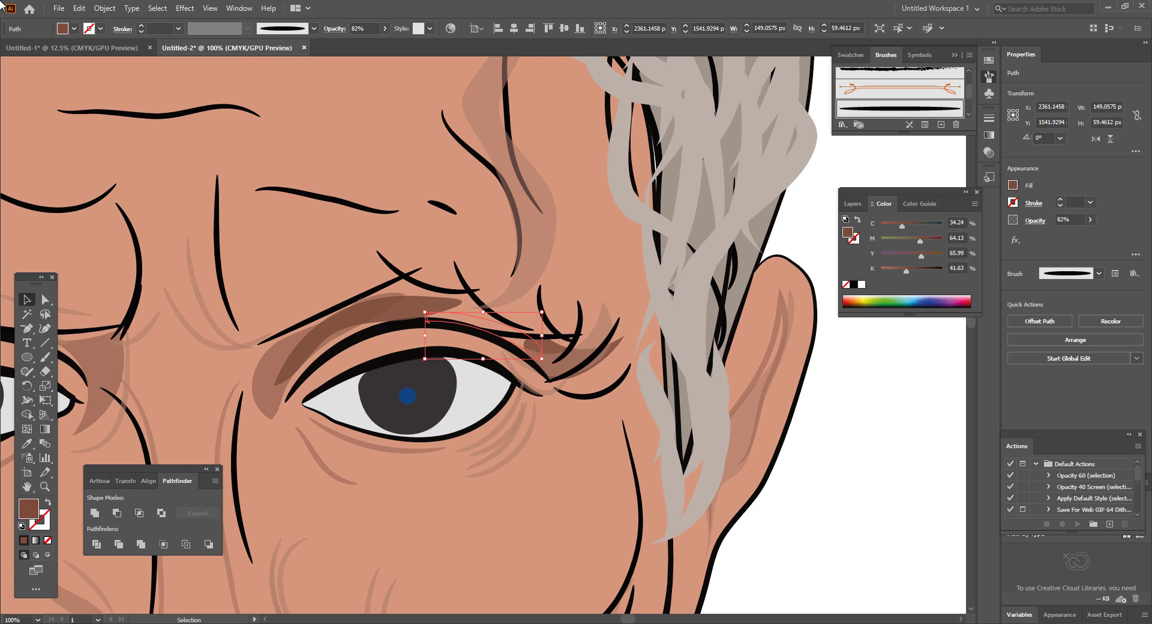
{"action": "key", "text": "ctrl+]"}
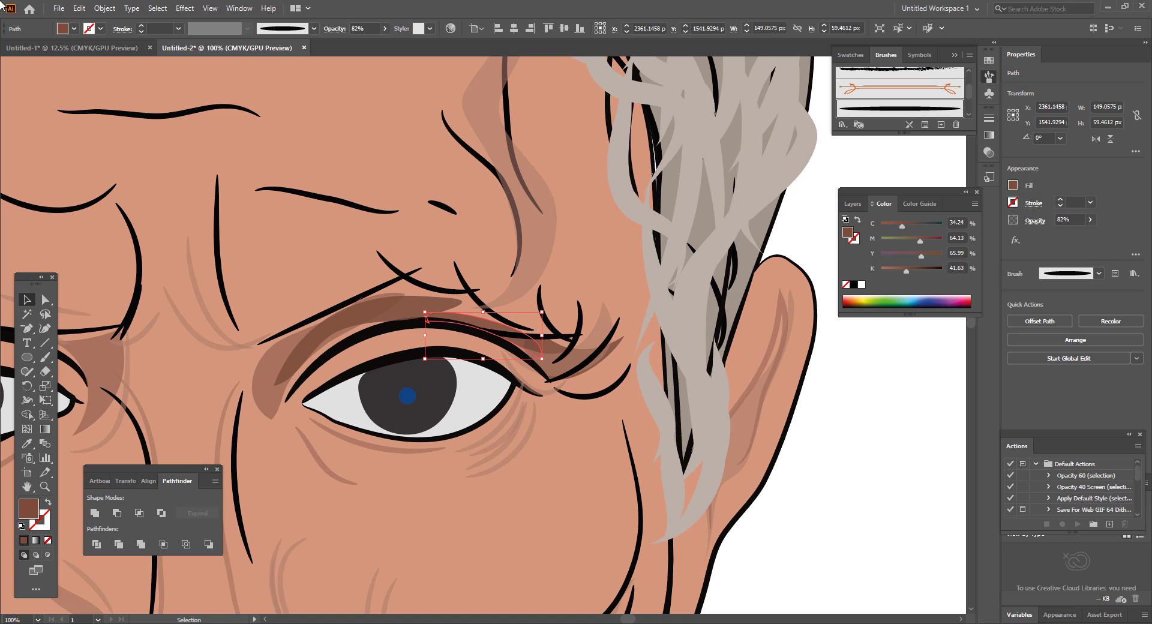
- Reshape the outer-lid shadow with the Curvature tool, raising its upper edge toward the eyebrow until it is about 147 by 71 px
{"action": "left_click", "coordinate": [45, 328]}
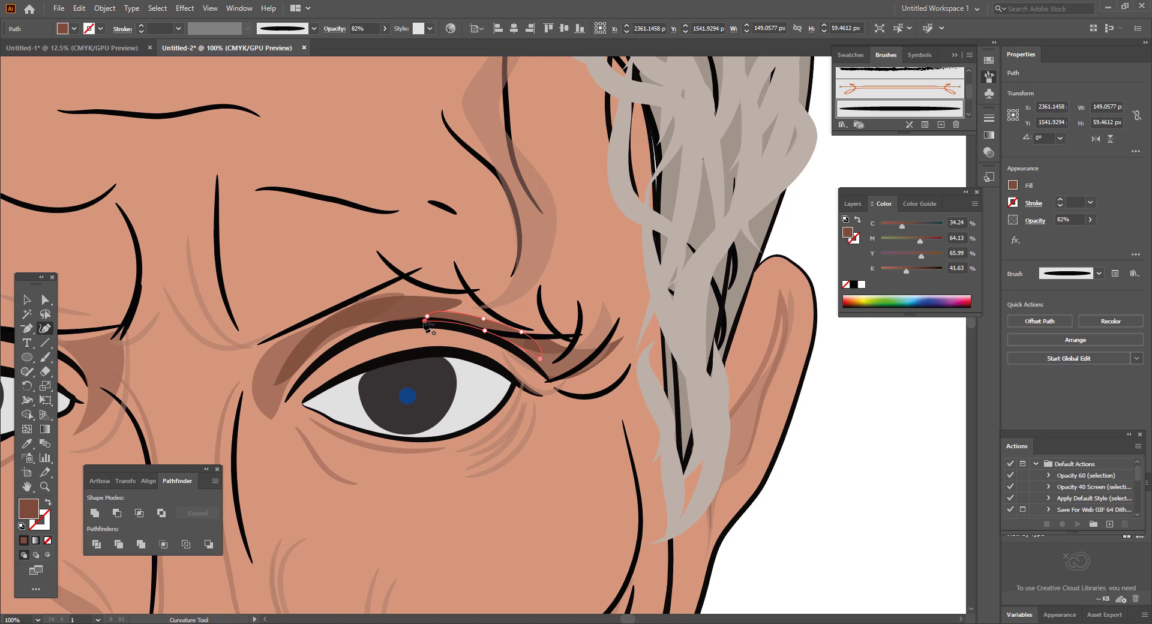
{"action": "left_click_drag", "start_coordinate": [427, 316], "coordinate": [483, 307]}
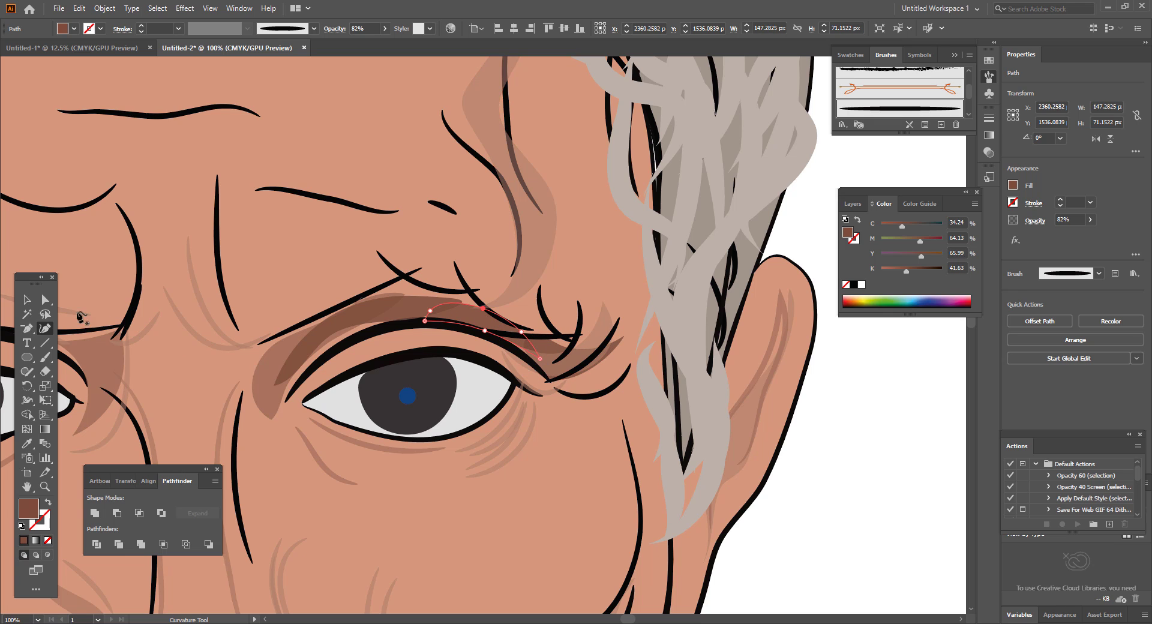
{"action": "left_click", "coordinate": [26, 299]}
{"action": "left_click", "coordinate": [783, 478]}
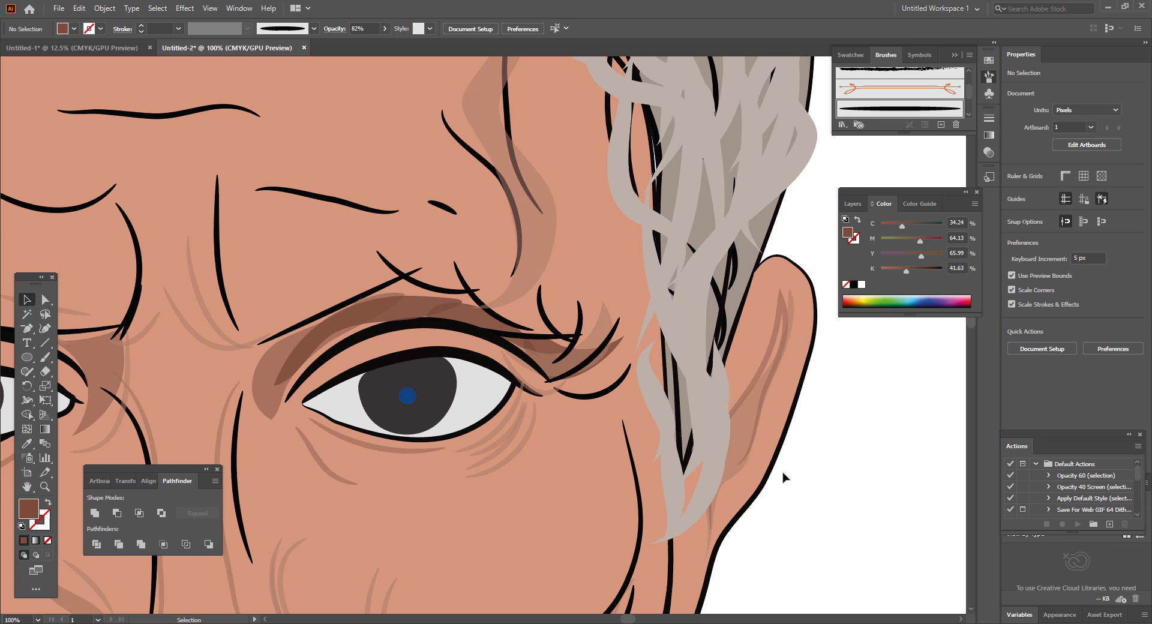
{"action": "key", "text": "F7"}
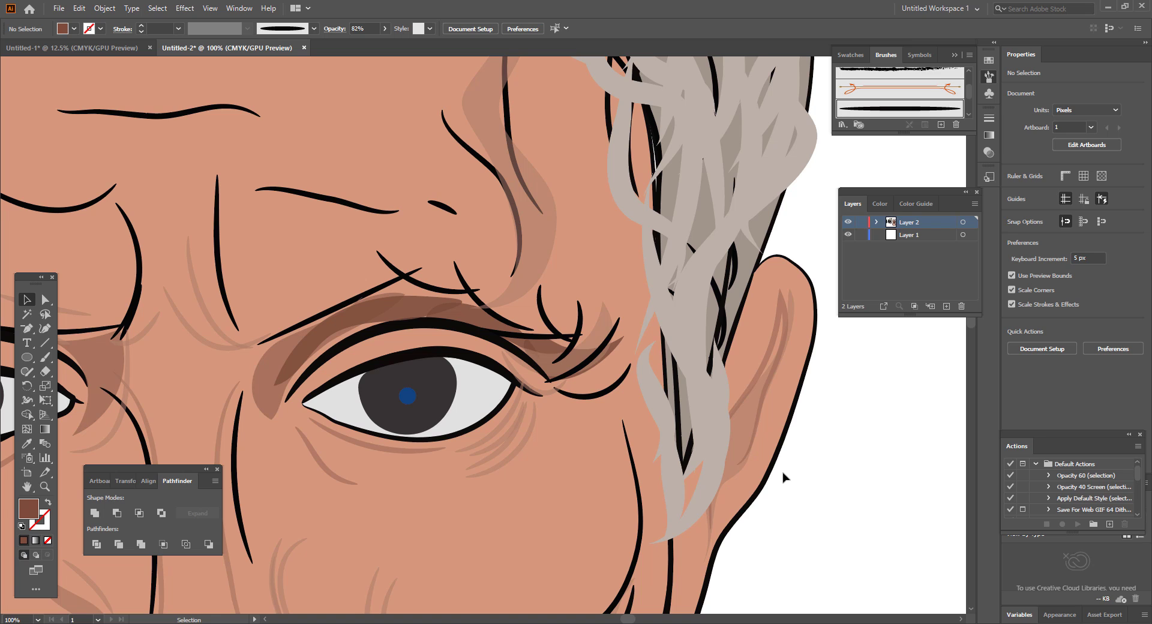
{"action": "left_click", "coordinate": [875, 222]}
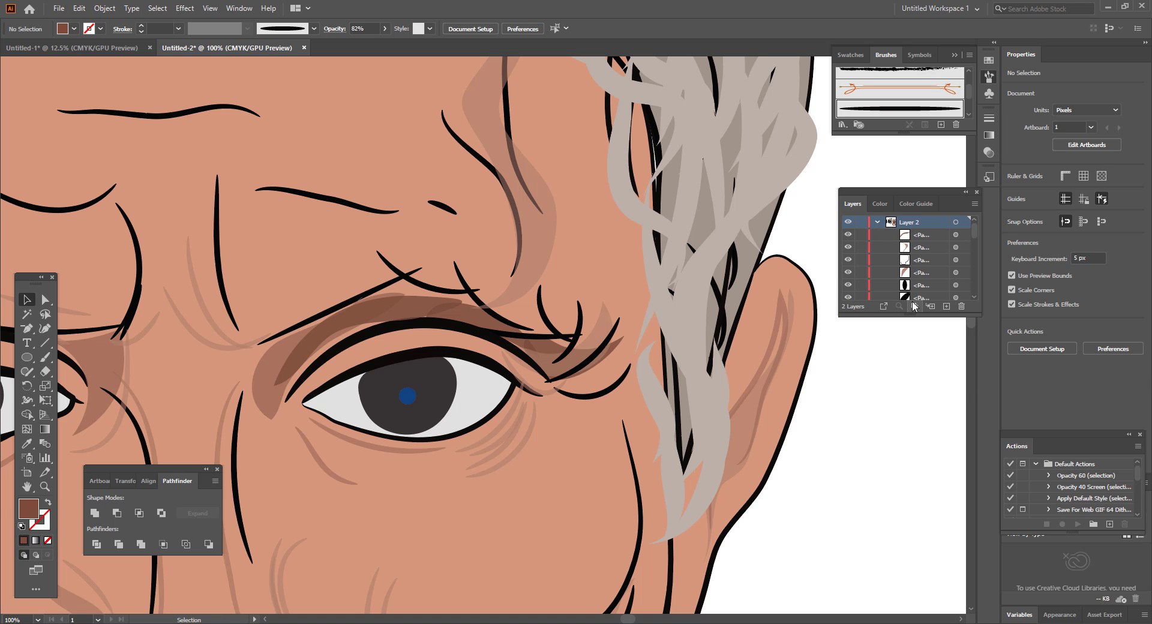
{"action": "left_click", "coordinate": [875, 221]}
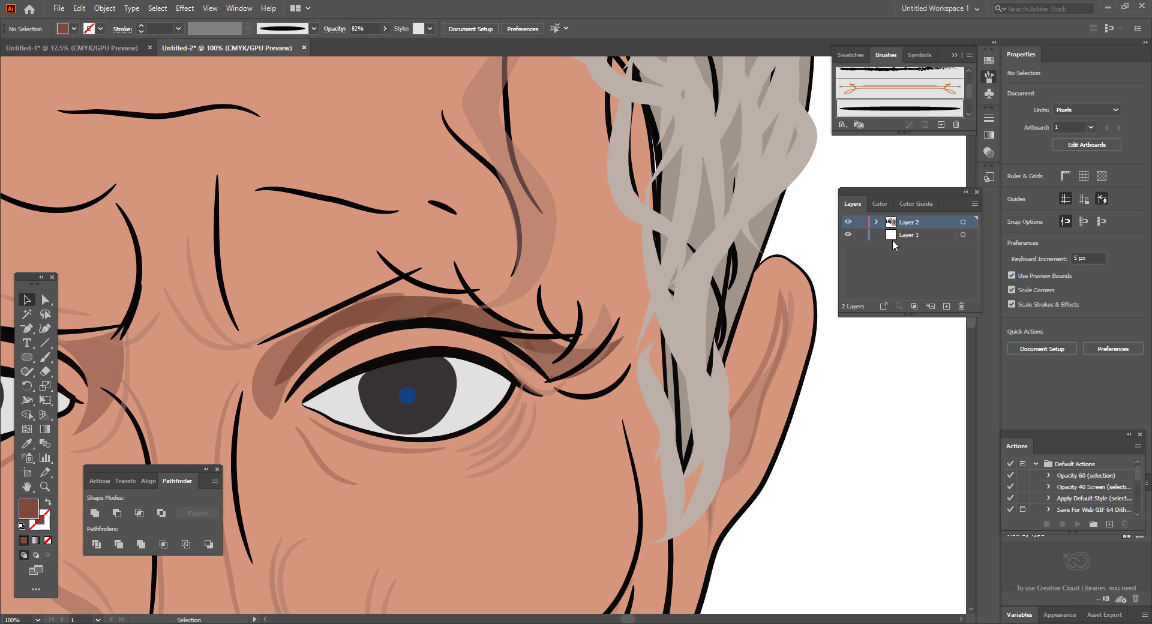
{"action": "left_click", "coordinate": [946, 306]}
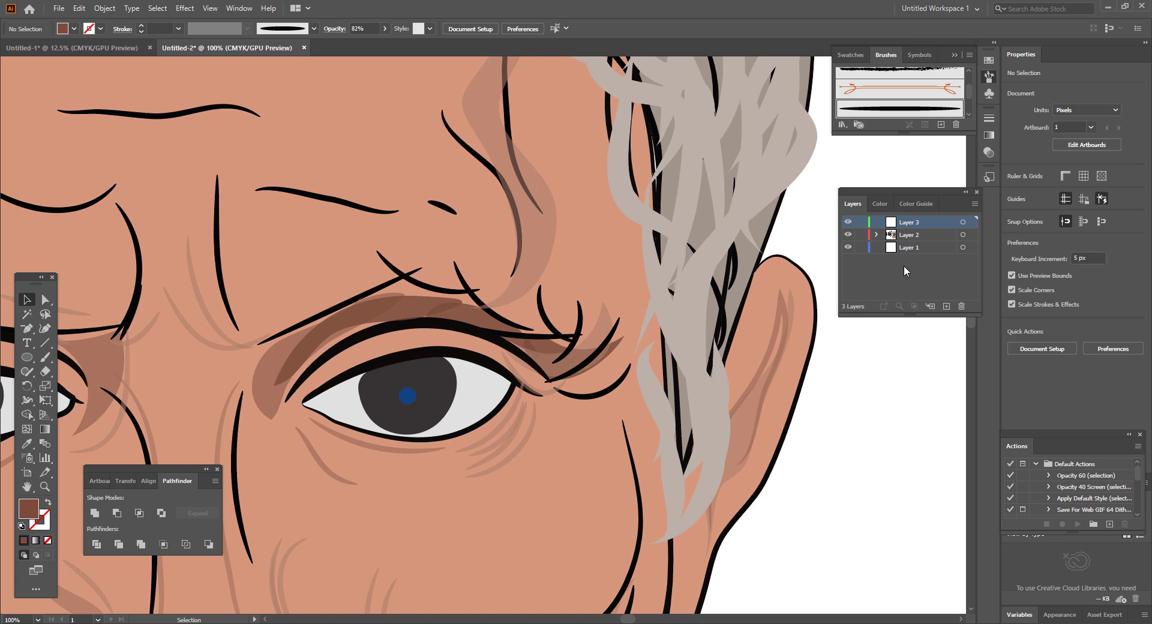
{"action": "left_click", "coordinate": [962, 307]}
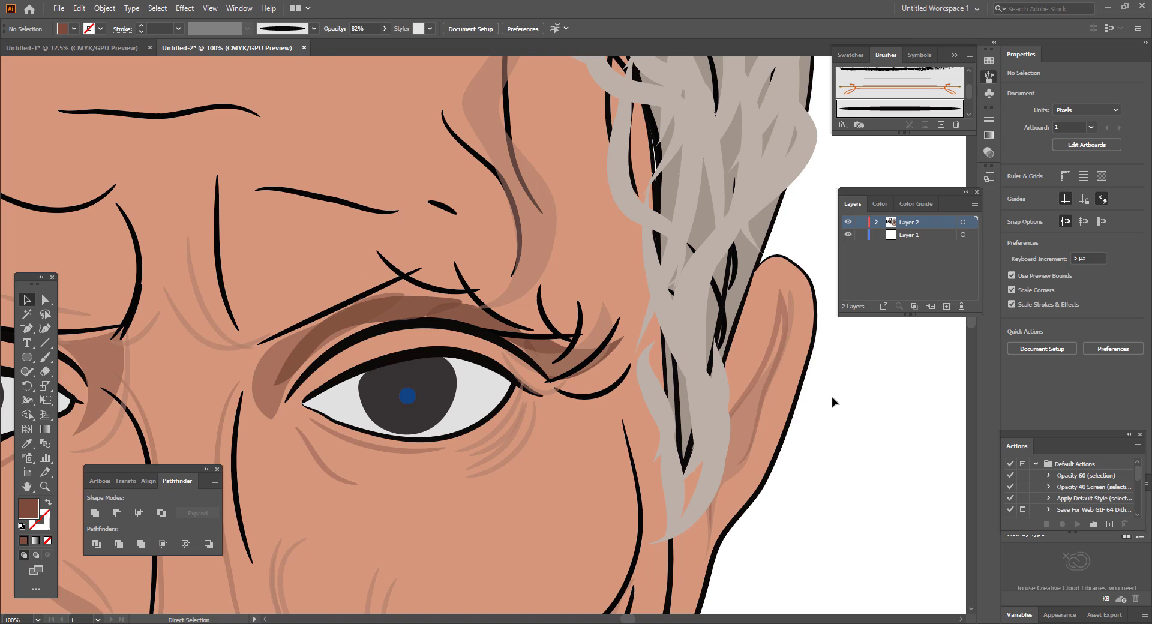
- Paint a brown shadow outline at the left eye's outer corner, between the upper lid and the eyebrow, with the Paintbrush
{"action": "key", "text": "ctrl+minus"}
{"action": "key", "text": "ctrl+minus"}
{"action": "key", "text": "ctrl+minus"}
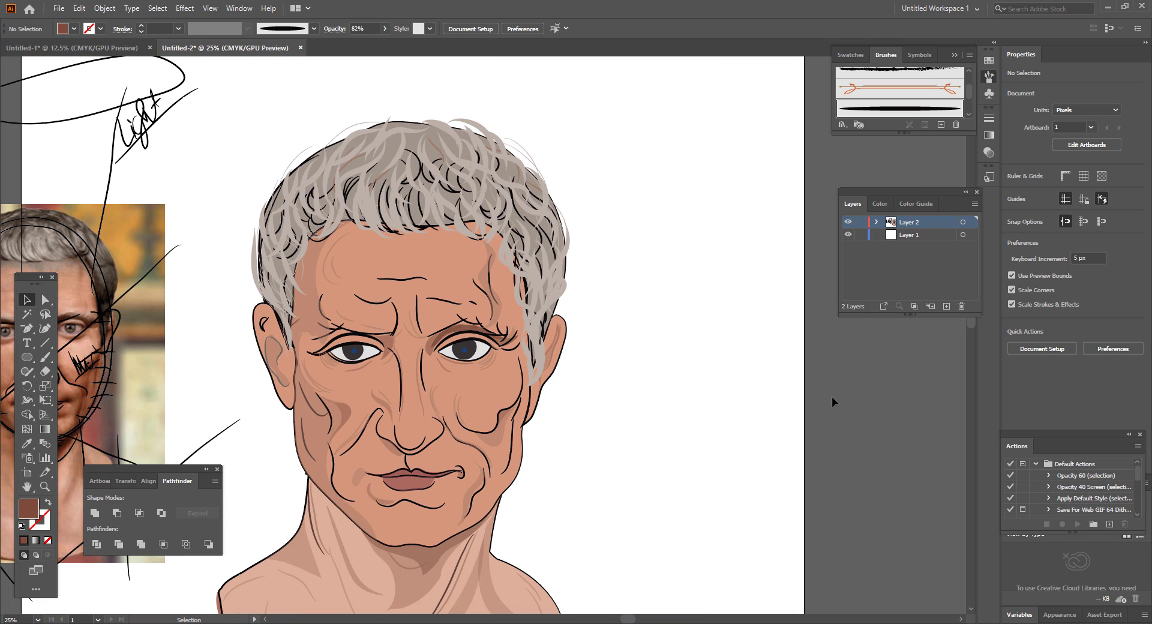
{"action": "scroll", "coordinate": [645, 610], "scroll_direction": "left", "scroll_amount": 3}
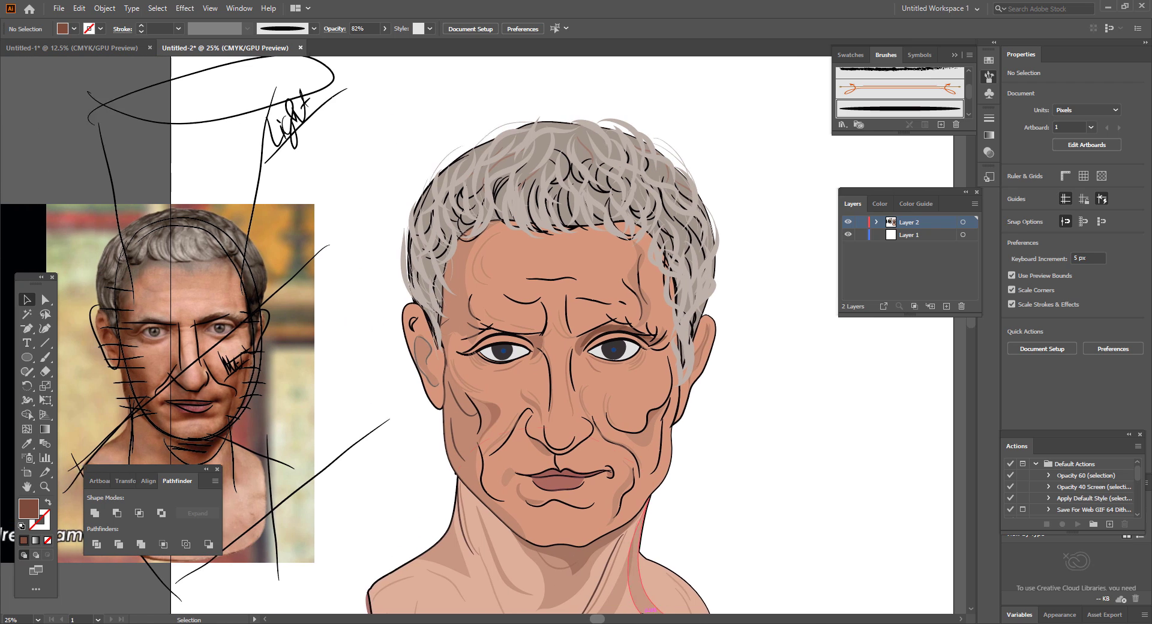
{"action": "scroll", "coordinate": [816, 610], "scroll_direction": "left", "scroll_amount": 1}
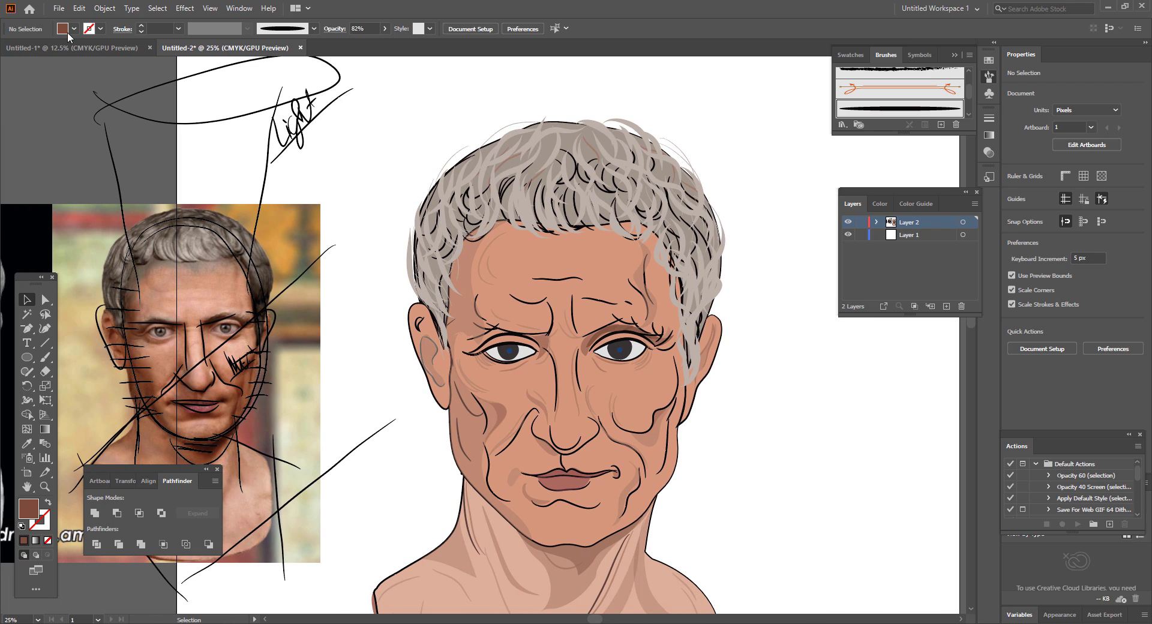
{"action": "left_click", "coordinate": [45, 357]}
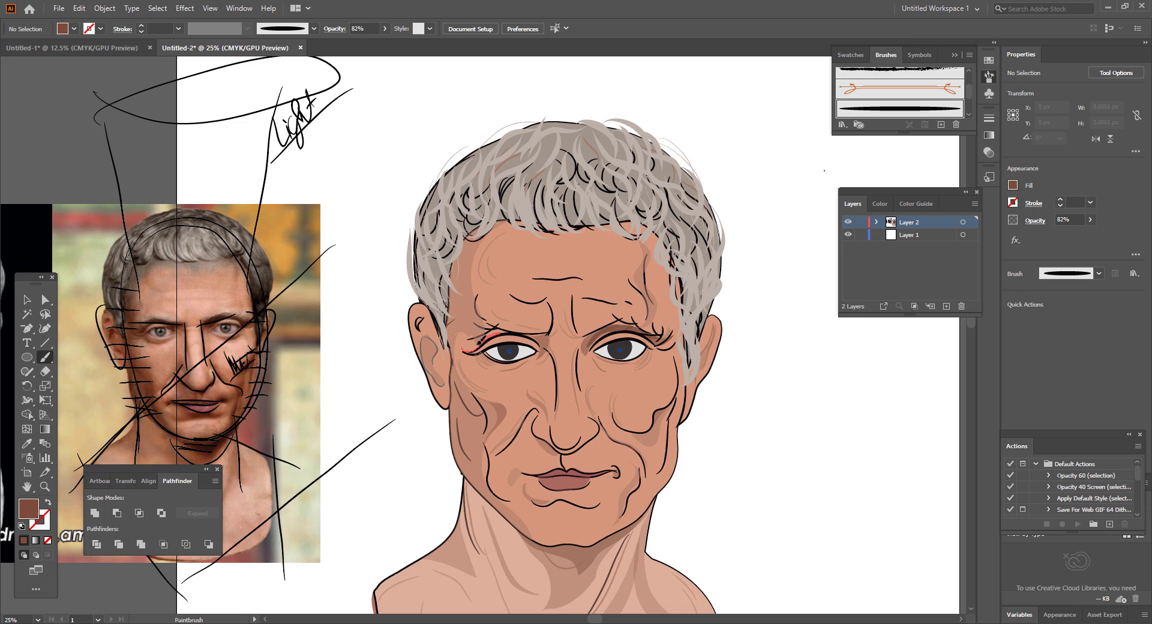
{"action": "left_click_drag", "start_coordinate": [464, 347], "coordinate": [466, 341]}
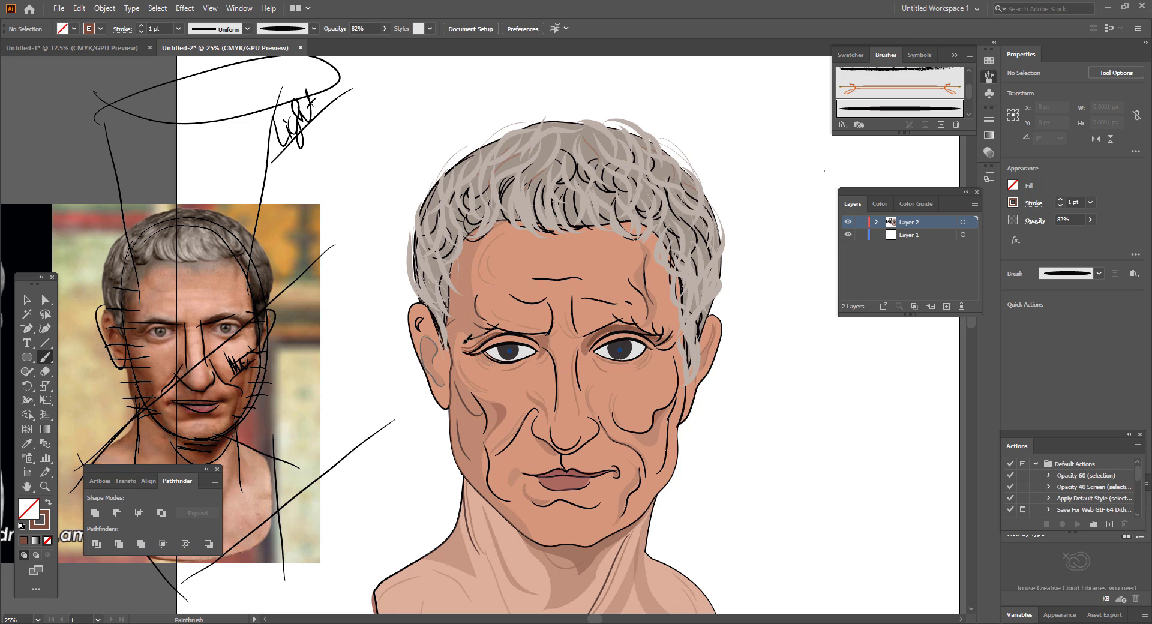
- Turn the left eye-corner shadow's brown stroke color into its fill and deselect the shape
{"action": "left_click", "coordinate": [26, 298]}
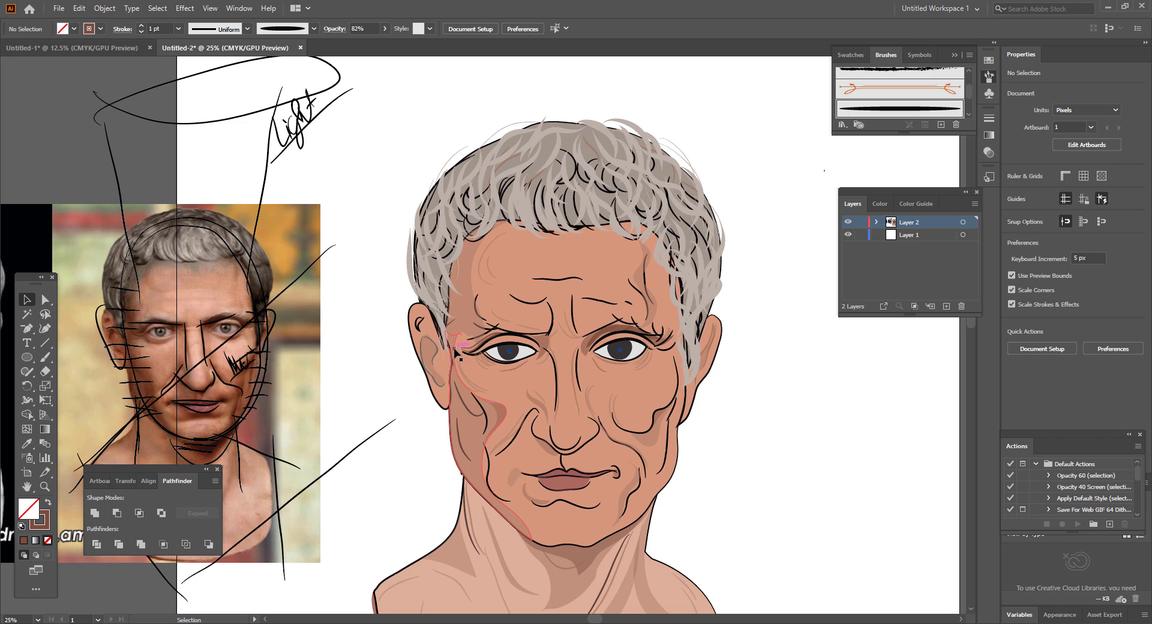
{"action": "left_click", "coordinate": [473, 350]}
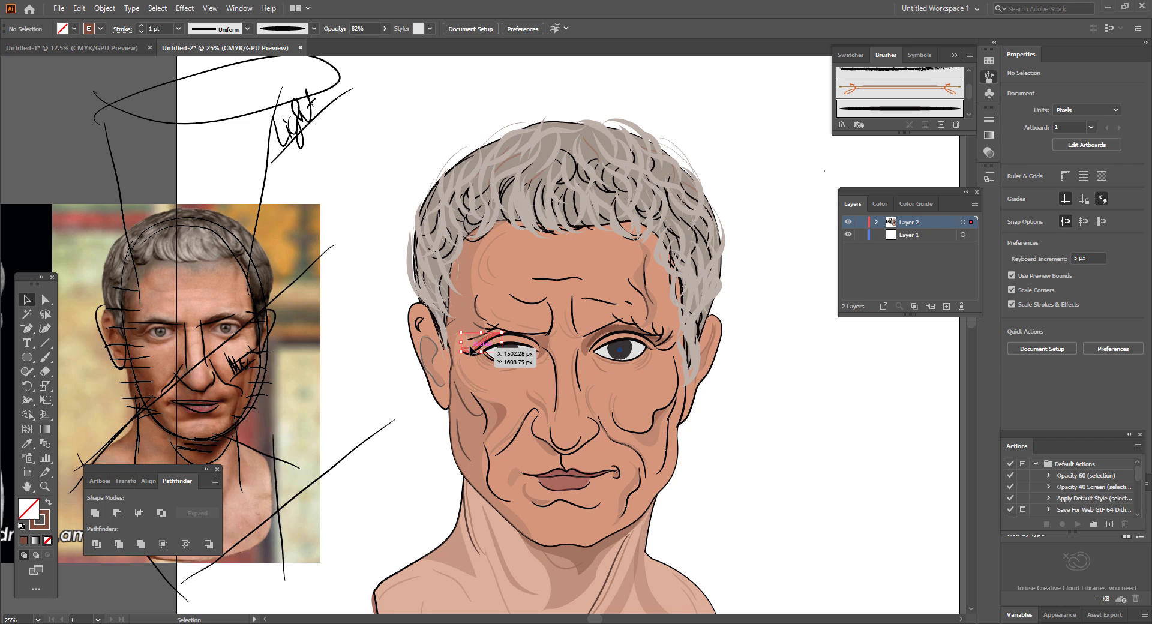
{"action": "left_click", "coordinate": [49, 507]}
{"action": "left_click", "coordinate": [397, 197]}
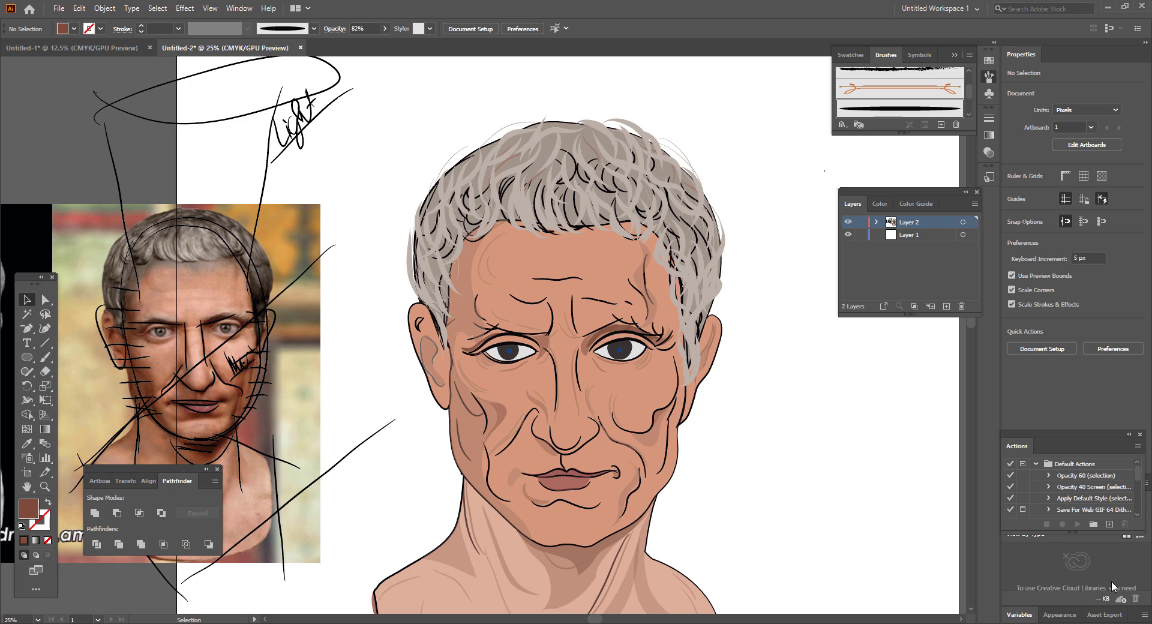
{"action": "scroll", "coordinate": [127, 389], "scroll_direction": "down", "scroll_amount": 3}
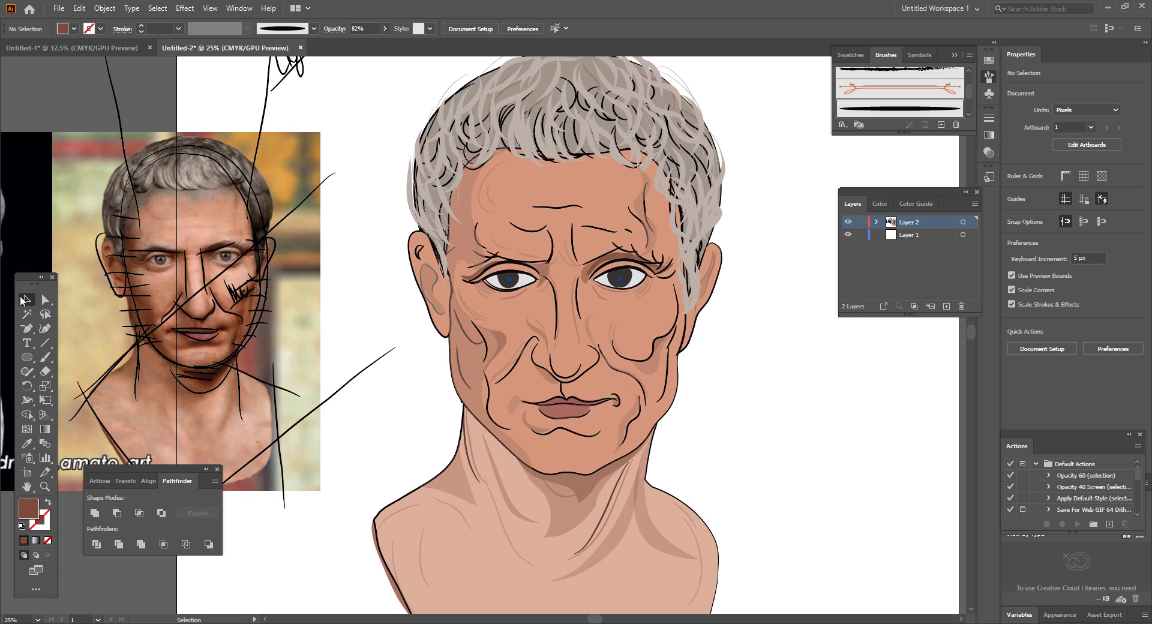
{"action": "left_click", "coordinate": [45, 357]}
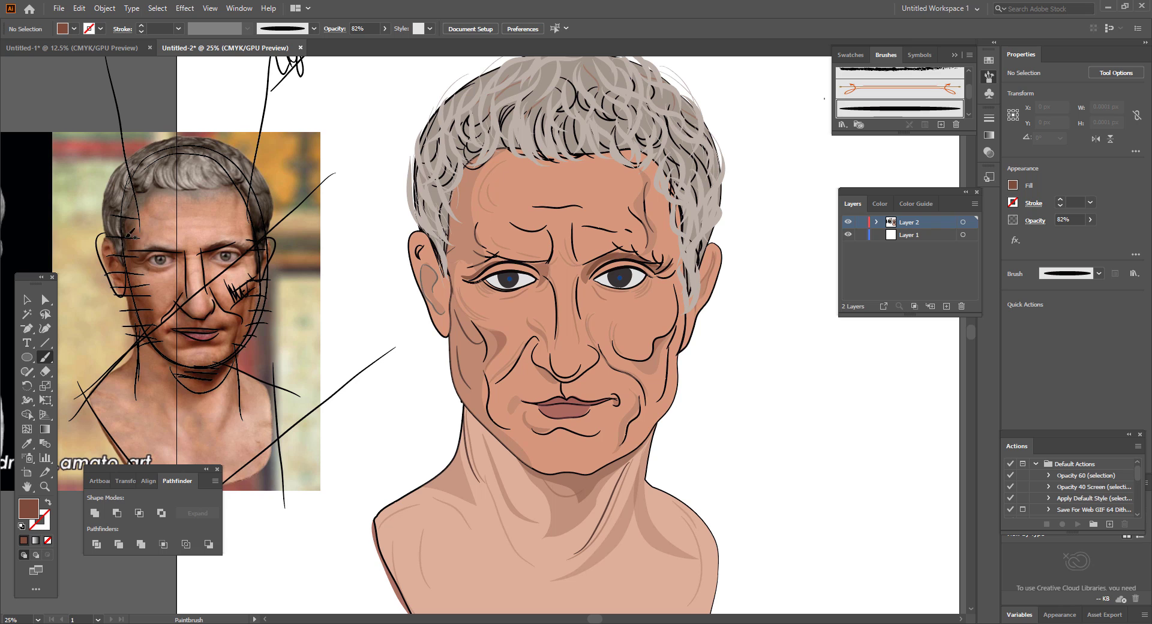
{"action": "left_click_drag", "start_coordinate": [232, 204], "coordinate": [294, 200]}
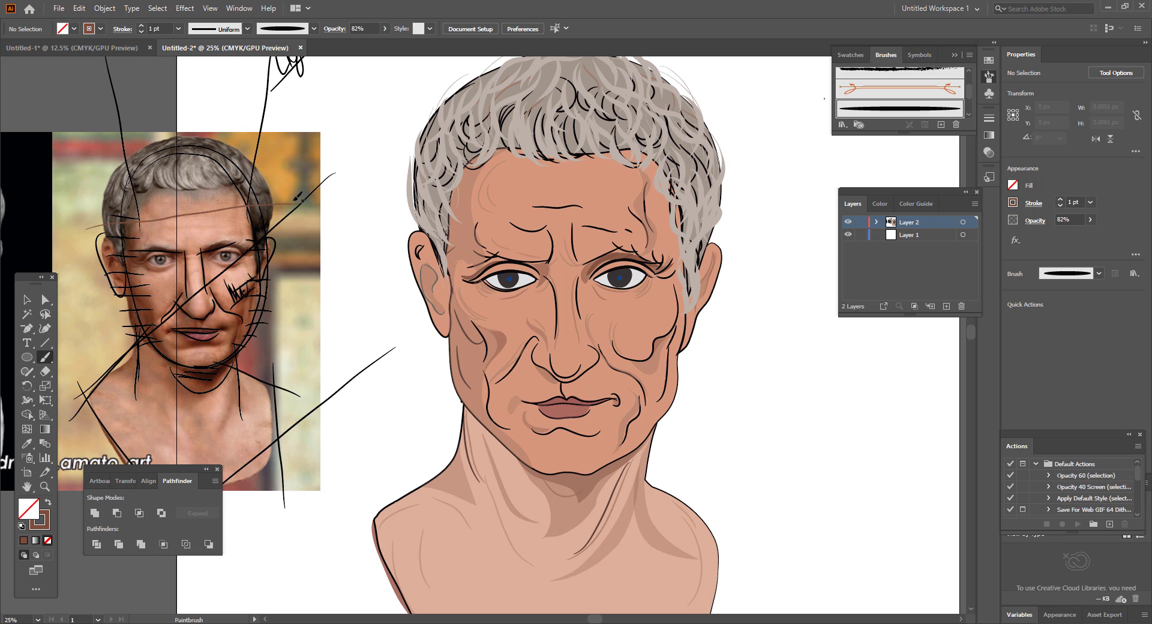
{"action": "key", "text": "ctrl+z"}
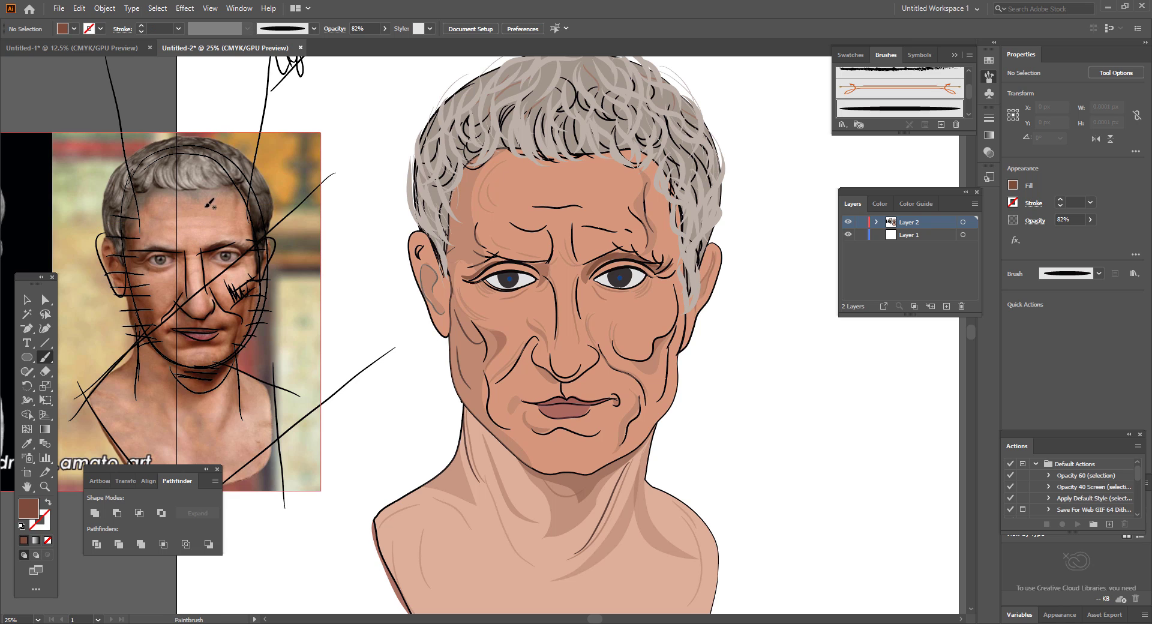
- Make the Paintbrush draw with no fill and a very dark brown 2D0E05 stroke
{"action": "left_click", "coordinate": [50, 509]}
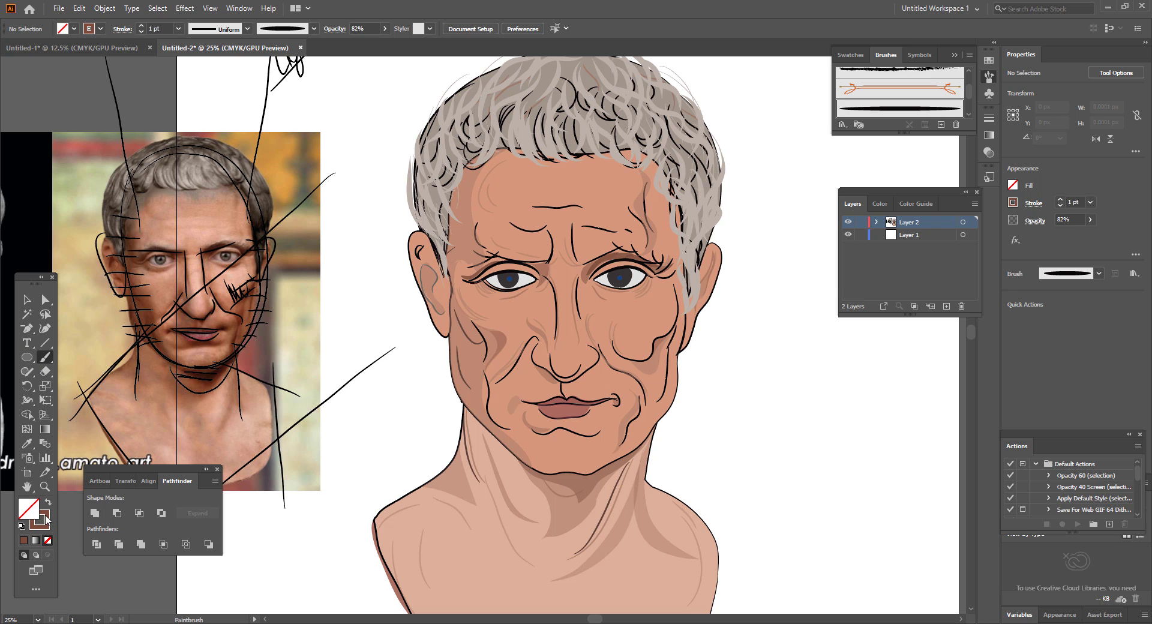
{"action": "double_click", "coordinate": [39, 519]}
{"action": "left_click", "coordinate": [215, 268]}
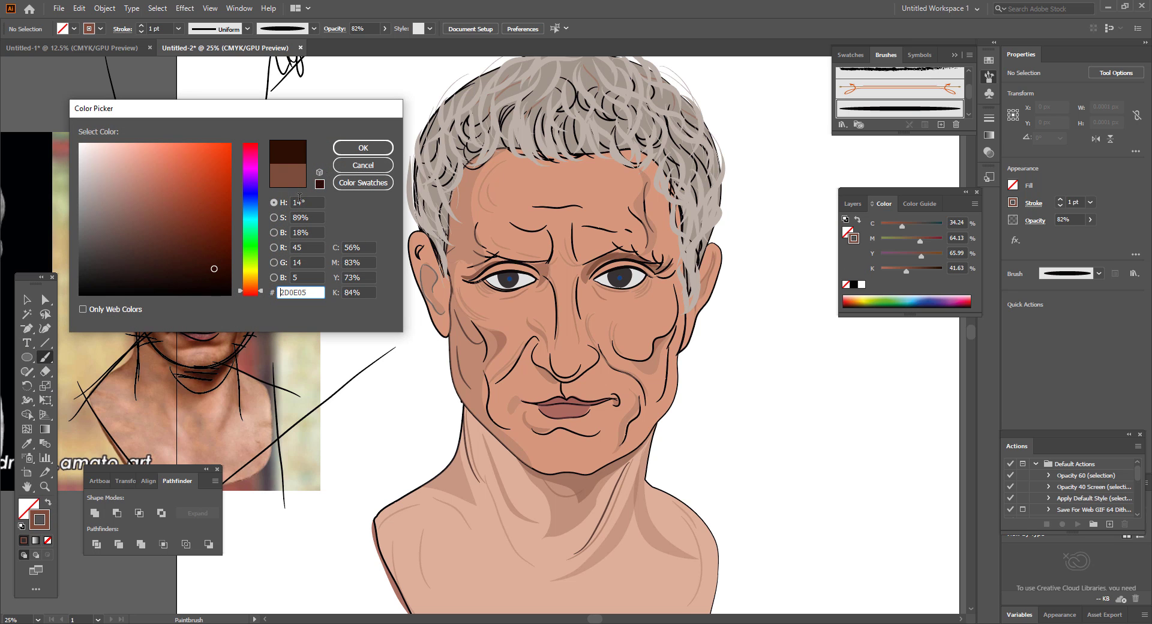
{"action": "left_click", "coordinate": [363, 148]}
- Mark the reference photo's forehead with lines across its middle and the brows, plus rounded outlines around the forehead planes
{"action": "left_click_drag", "start_coordinate": [161, 228], "coordinate": [340, 213]}
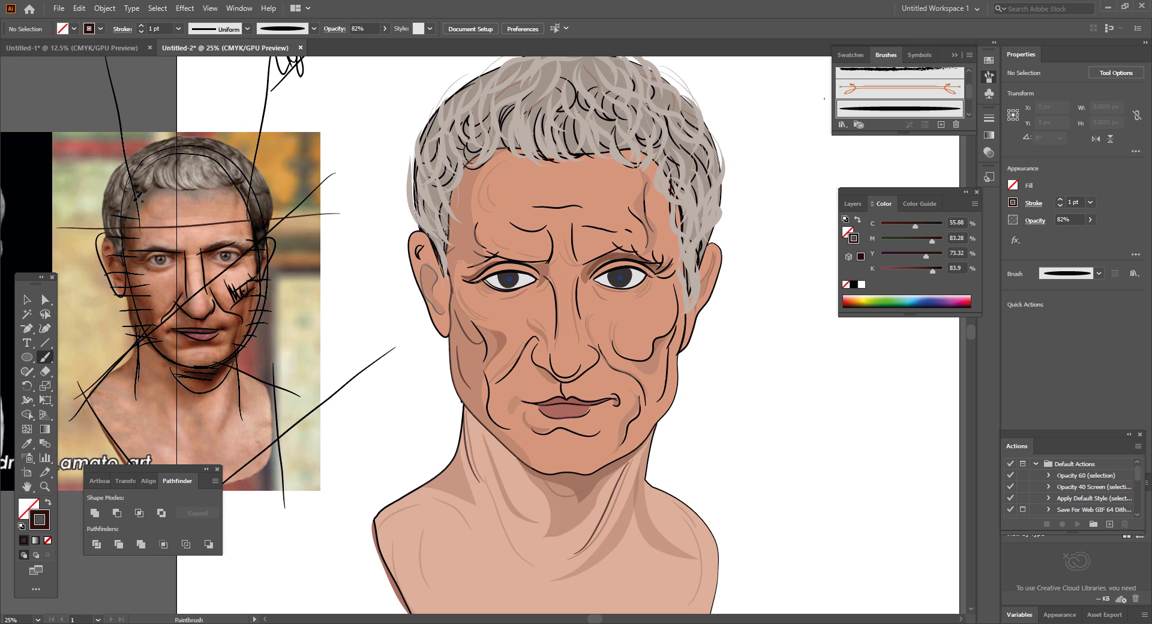
{"action": "left_click_drag", "start_coordinate": [197, 250], "coordinate": [322, 238]}
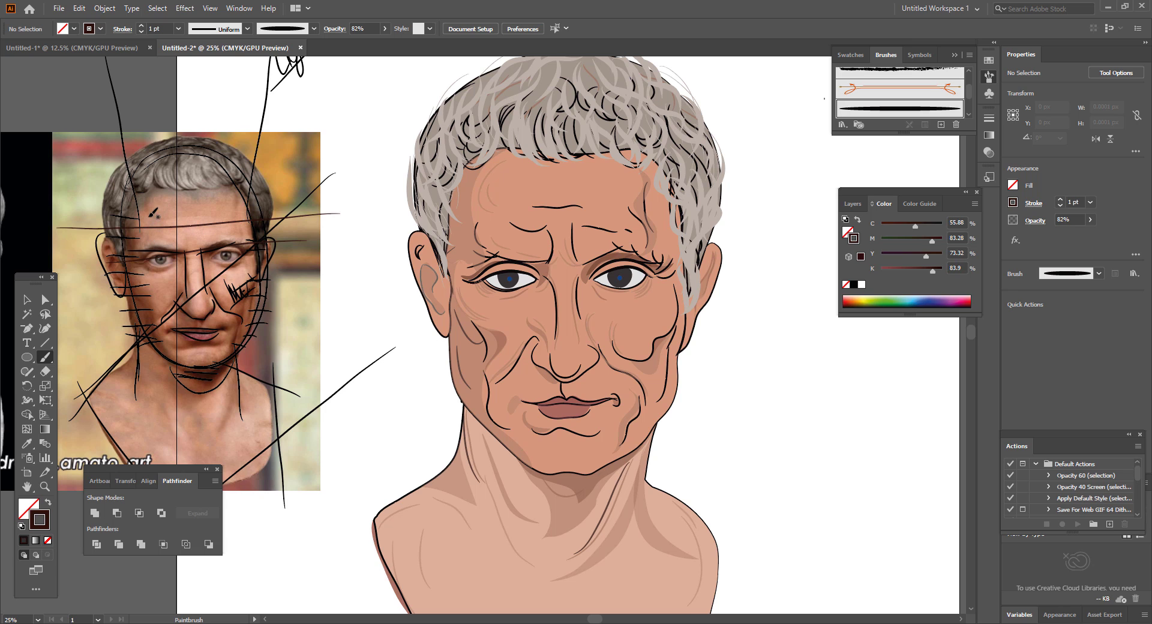
{"action": "mouse_move", "coordinate": [142, 207]}
{"action": "left_mouse_down"}
{"action": "mouse_move", "coordinate": [212, 219]}
{"action": "mouse_move", "coordinate": [223, 182]}
{"action": "mouse_move", "coordinate": [162, 226]}
{"action": "left_mouse_up"}
{"action": "left_click_drag", "start_coordinate": [155, 250], "coordinate": [154, 251]}
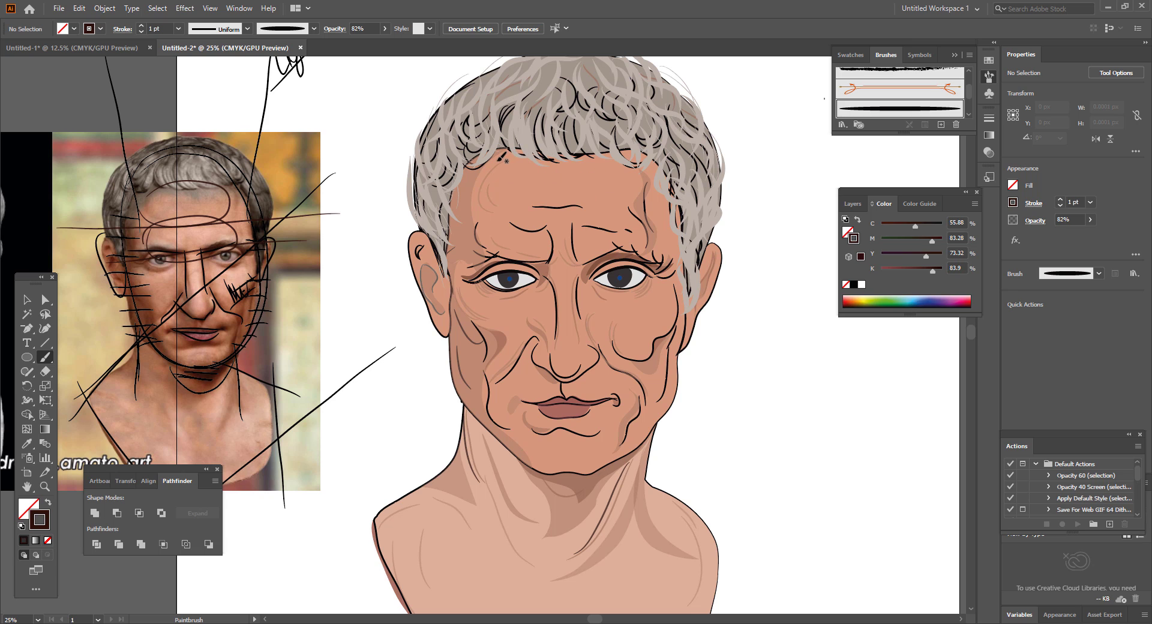
- Paint a short curved contour on the portrait's upper left forehead below the hairline and set its opacity to 29%
{"action": "left_click_drag", "start_coordinate": [492, 164], "coordinate": [504, 206]}
{"action": "left_click", "coordinate": [26, 298]}
{"action": "left_click", "coordinate": [489, 183]}
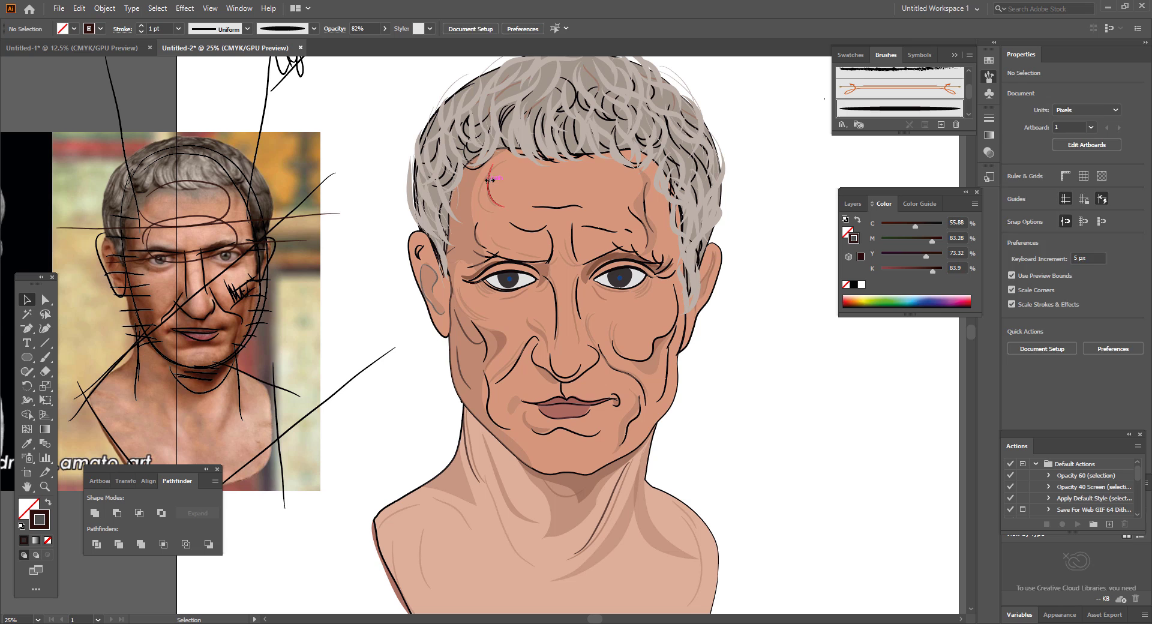
{"action": "left_click", "coordinate": [379, 30]}
{"action": "left_click_drag", "start_coordinate": [373, 43], "coordinate": [351, 44]}
{"action": "left_click", "coordinate": [354, 111]}
- Paint faint contour lines at 29% opacity around the portrait's forehead, from the left side to the brows and across the right side
{"action": "left_click", "coordinate": [45, 357]}
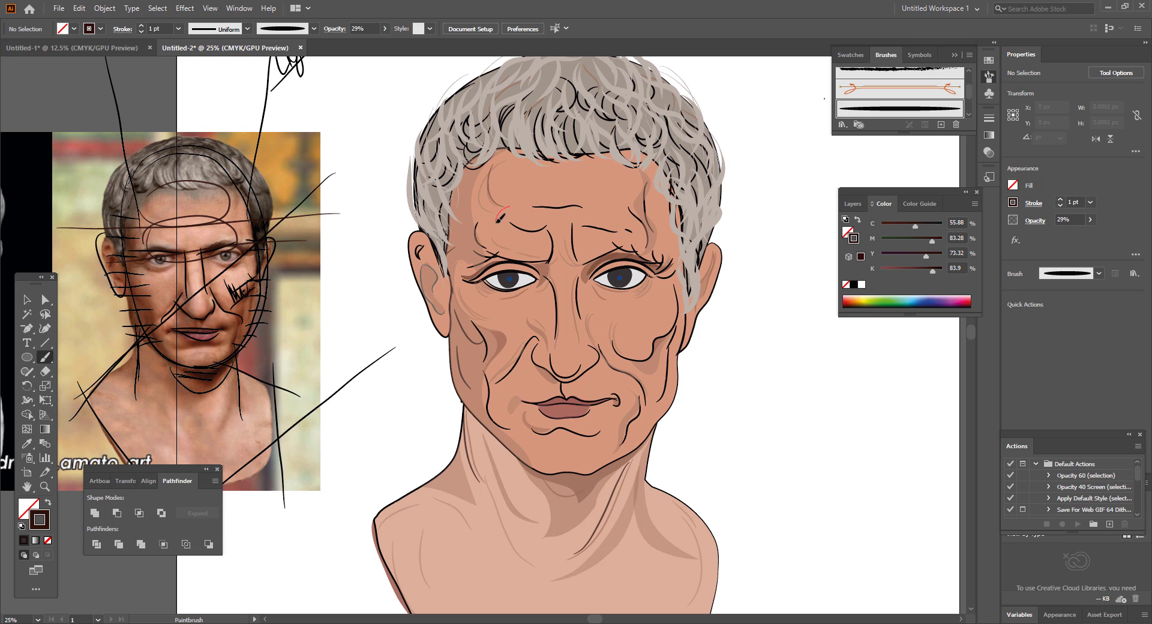
{"action": "left_click_drag", "start_coordinate": [497, 220], "coordinate": [551, 255]}
{"action": "mouse_move", "coordinate": [638, 223]}
{"action": "left_mouse_down"}
{"action": "mouse_move", "coordinate": [605, 196]}
{"action": "mouse_move", "coordinate": [506, 204]}
{"action": "left_mouse_up"}
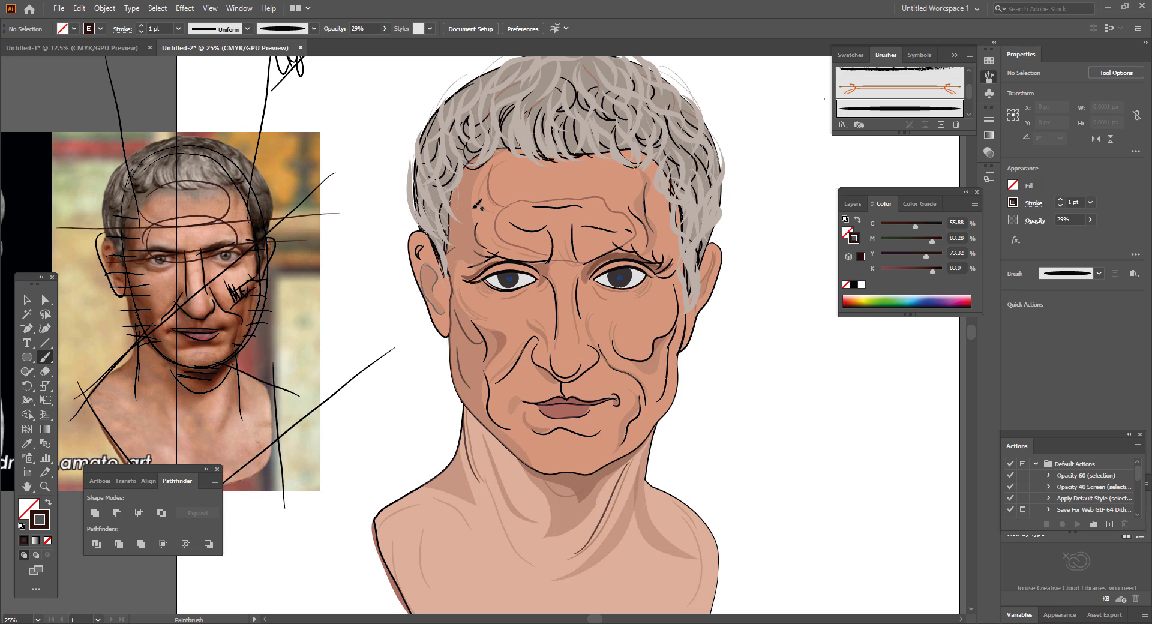
- Join the open contour between the mid-forehead and the brows on the portrait into a closed path
{"action": "left_click", "coordinate": [26, 300]}
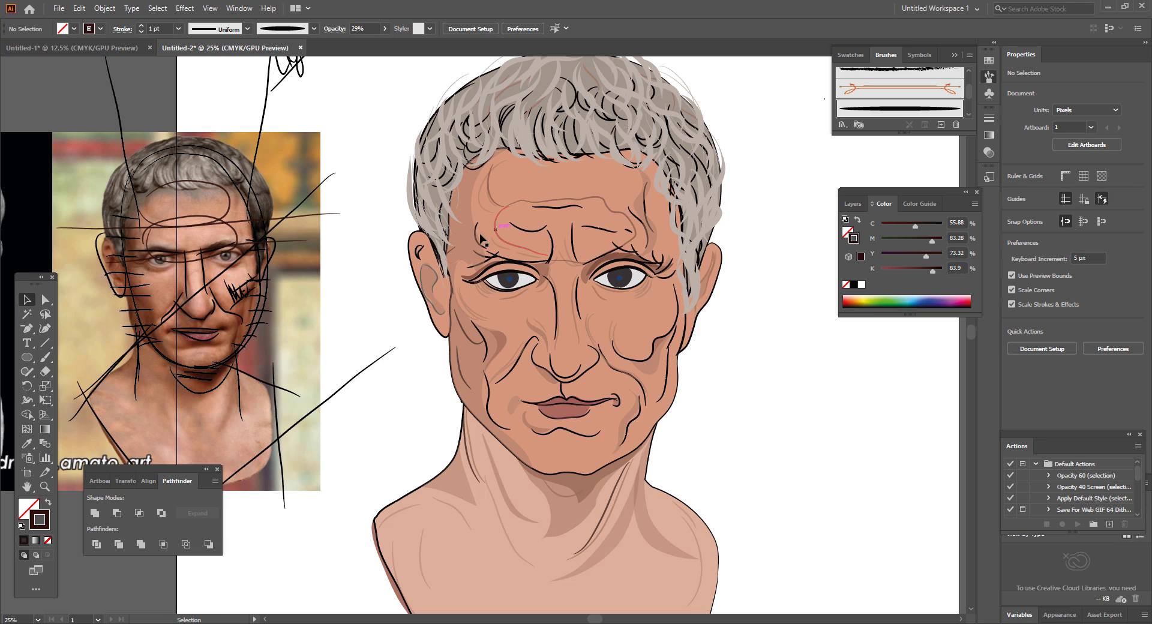
{"action": "left_click", "coordinate": [540, 205]}
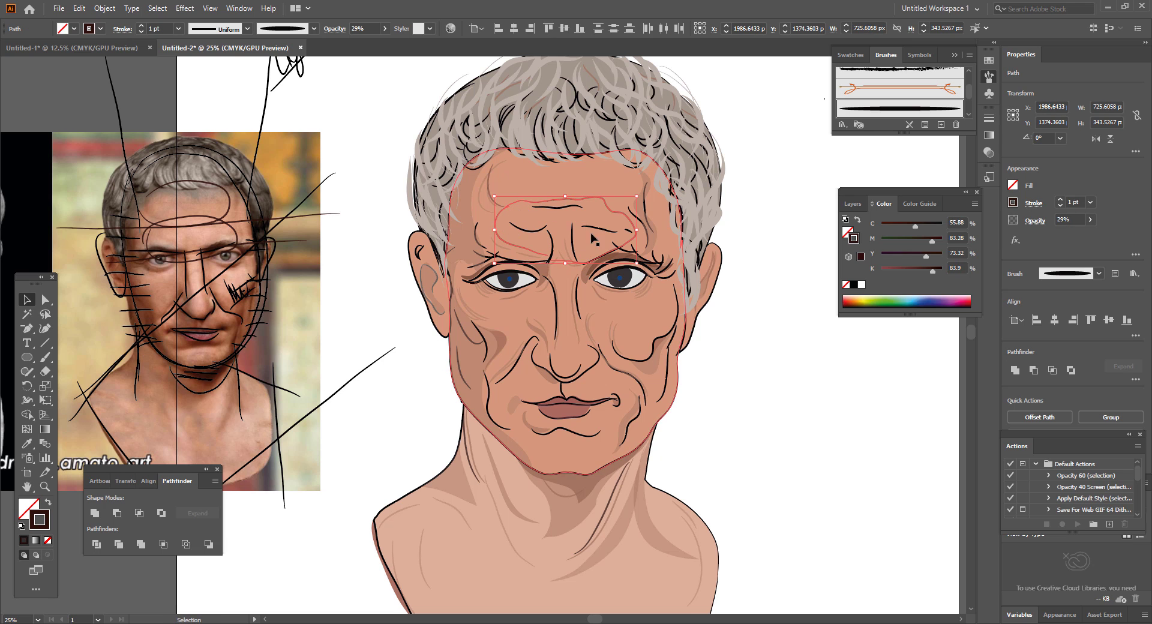
{"action": "right_click", "coordinate": [614, 212]}
{"action": "left_click", "coordinate": [654, 295]}
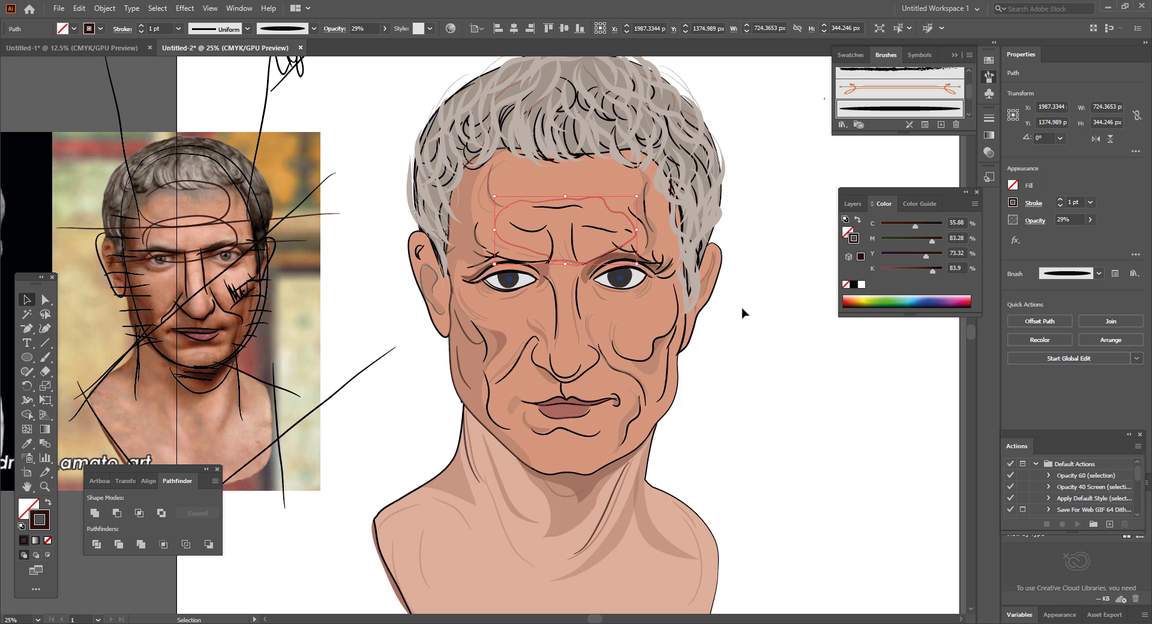
- Fill the closed lower forehead shape with a light peach skin tone sampled from the reference photo and set its opacity to 42%
{"action": "left_click", "coordinate": [26, 444]}
{"action": "left_click", "coordinate": [204, 234]}
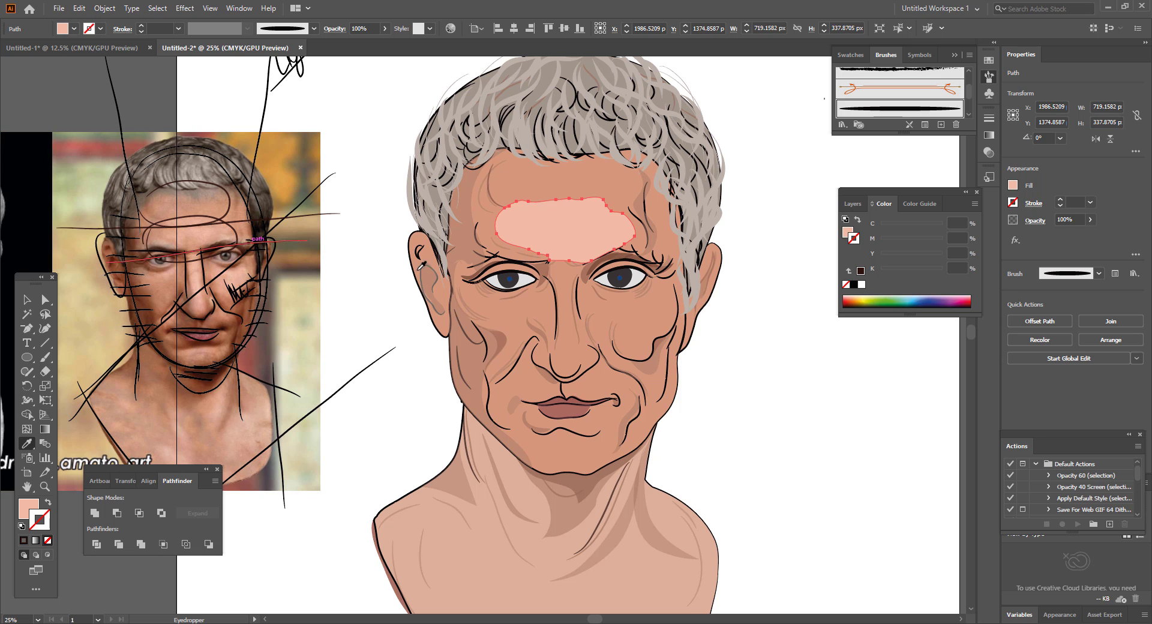
{"action": "left_click", "coordinate": [384, 28]}
{"action": "left_click_drag", "start_coordinate": [385, 43], "coordinate": [357, 48]}
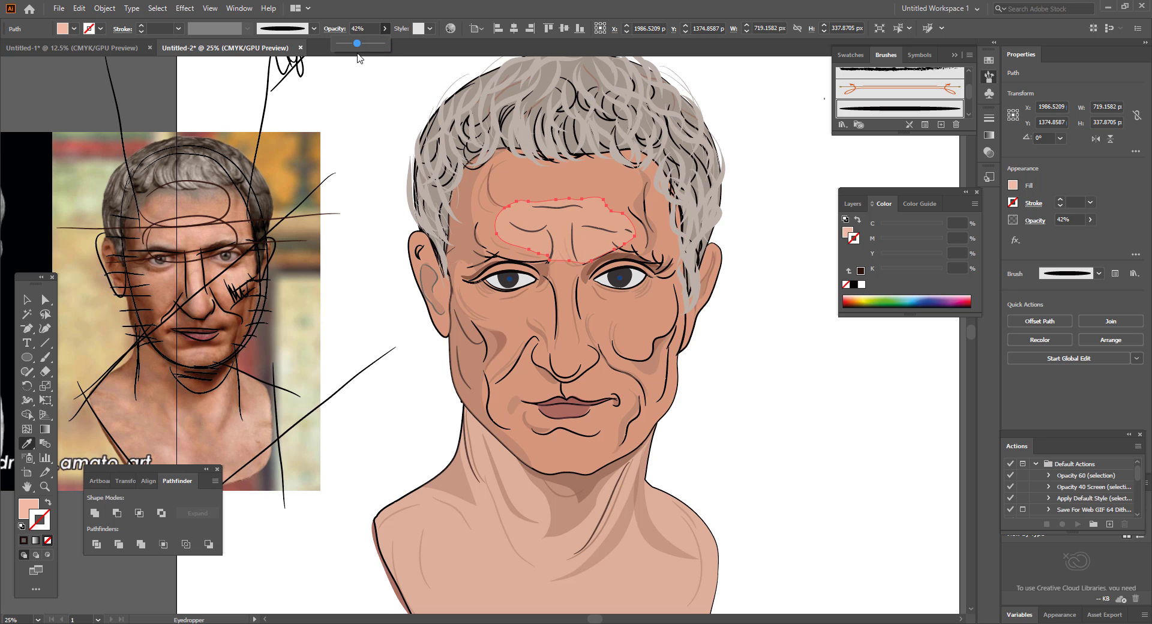
{"action": "left_click", "coordinate": [26, 299]}
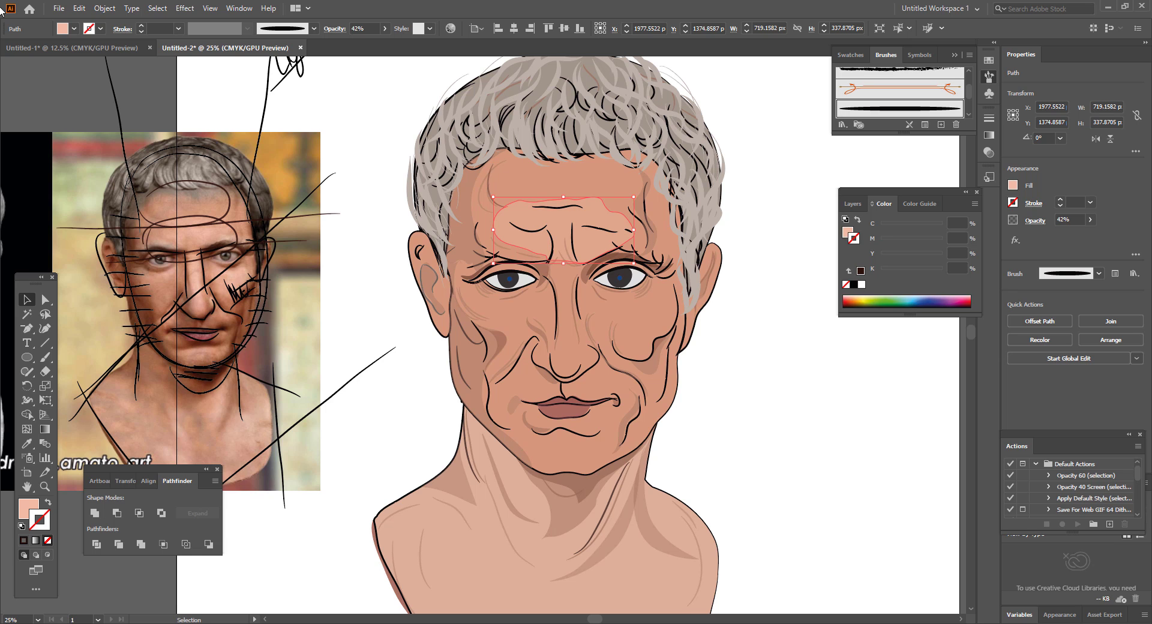
{"action": "left_click", "coordinate": [759, 365]}
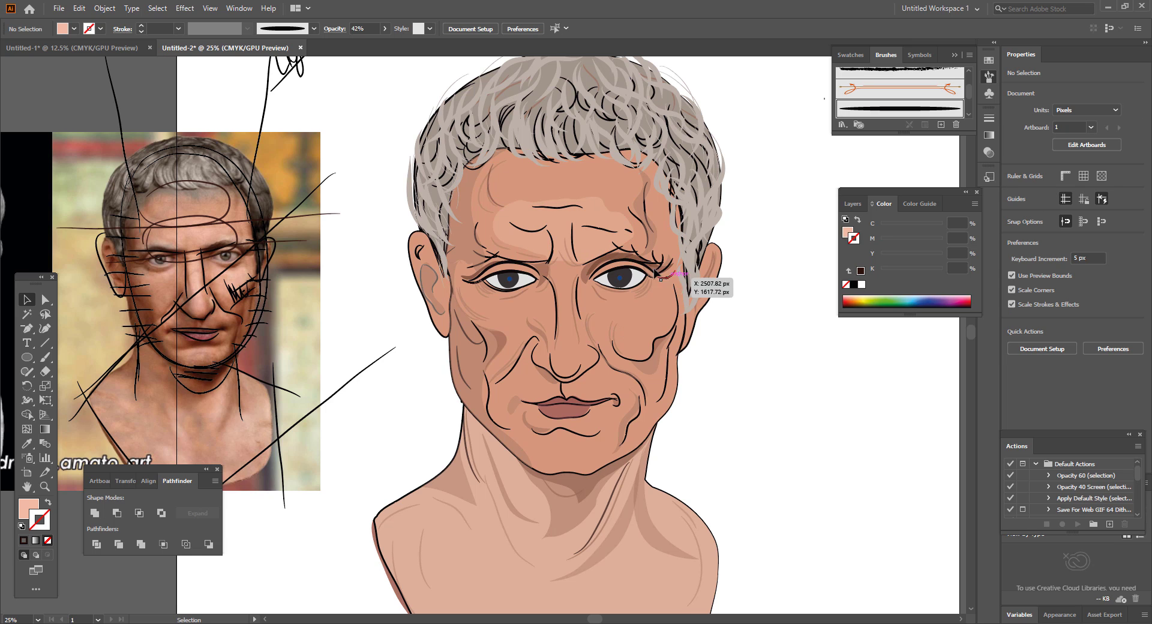
- Reshape the peach lower forehead shape with the Curvature tool, smoothing its upper right edge and widening both sides to about 808 px overall
{"action": "left_click", "coordinate": [627, 243]}
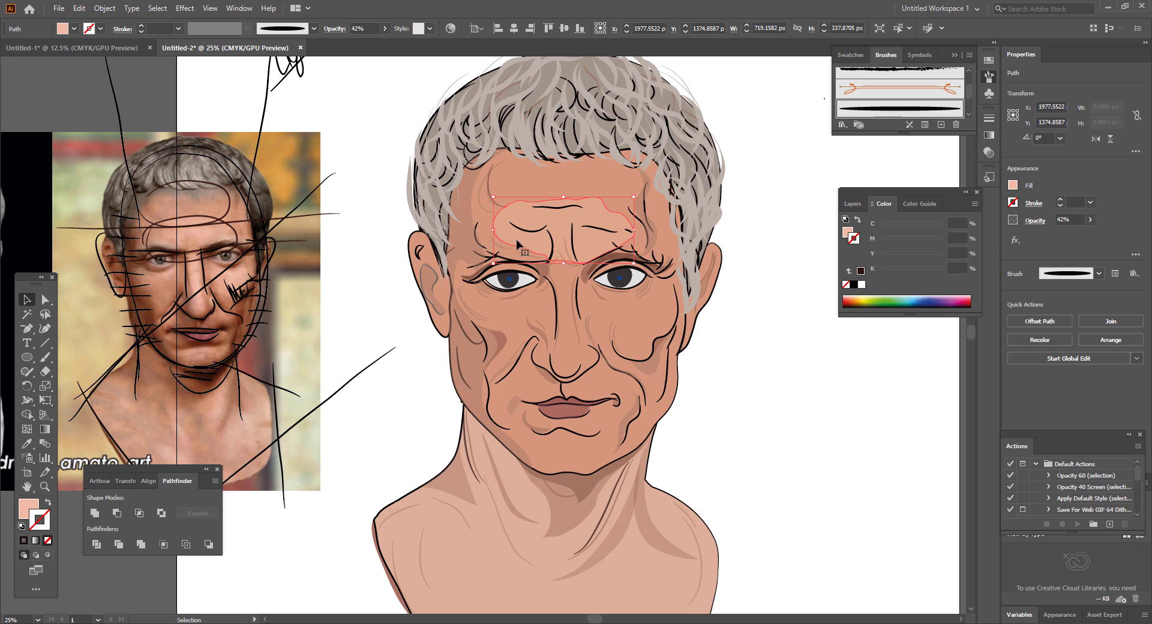
{"action": "left_click", "coordinate": [45, 328]}
{"action": "left_click_drag", "start_coordinate": [624, 205], "coordinate": [615, 210]}
{"action": "left_click_drag", "start_coordinate": [633, 236], "coordinate": [640, 237]}
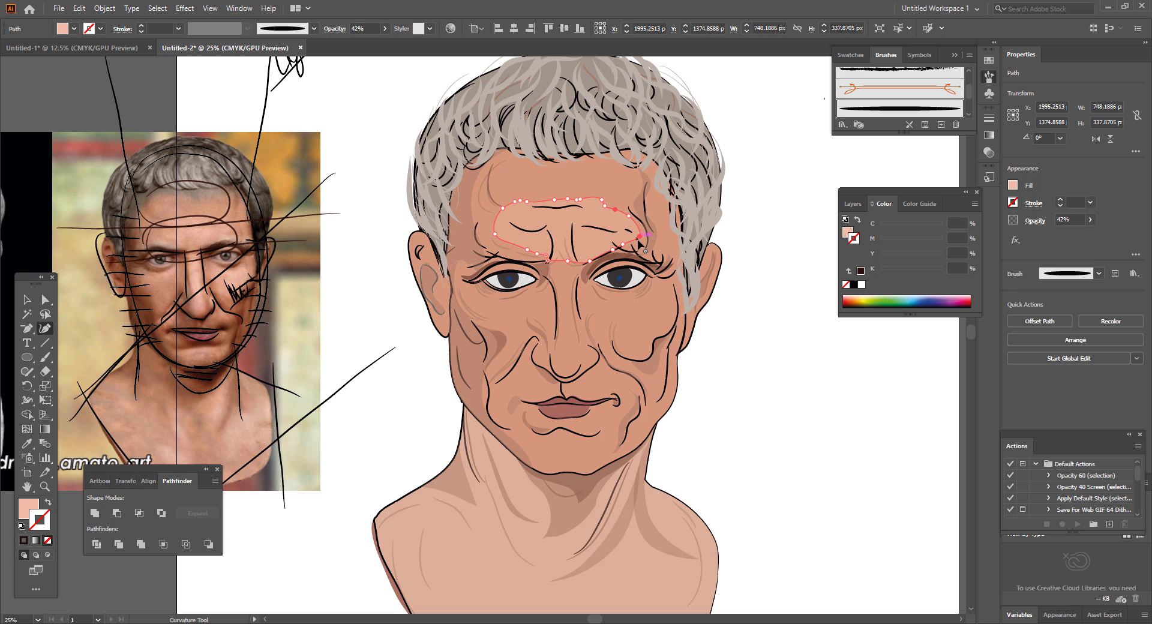
{"action": "left_click_drag", "start_coordinate": [640, 254], "coordinate": [611, 252]}
{"action": "left_click_drag", "start_coordinate": [495, 233], "coordinate": [486, 237]}
{"action": "left_click", "coordinate": [505, 251]}
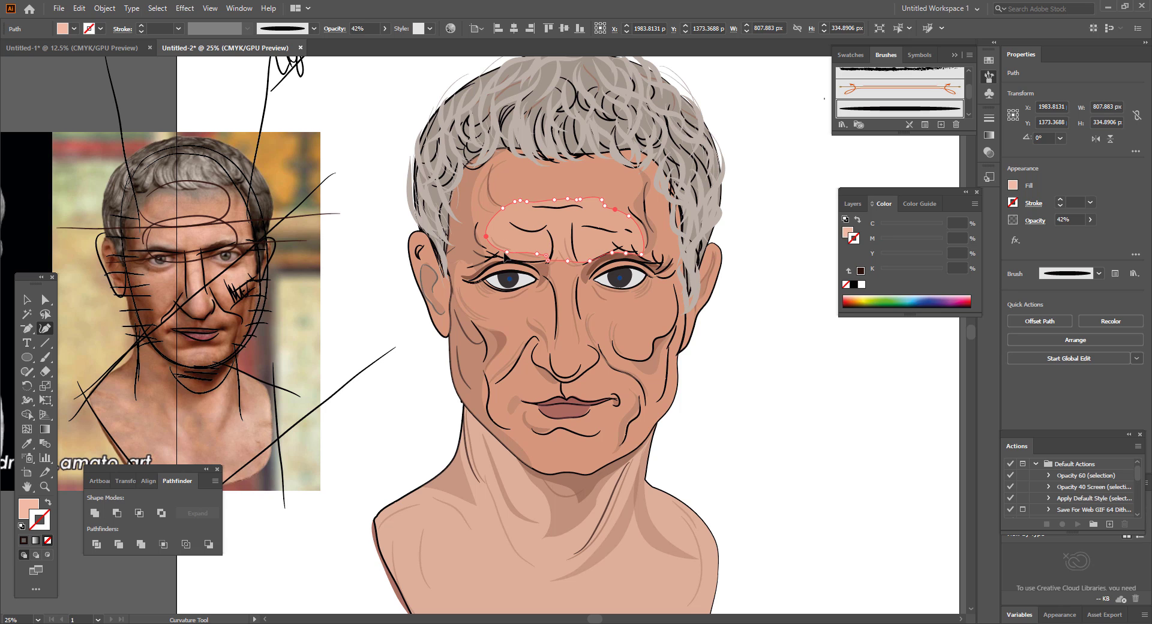
- Set the opacity of the peach lower forehead shape to 28%
{"action": "left_click", "coordinate": [24, 299]}
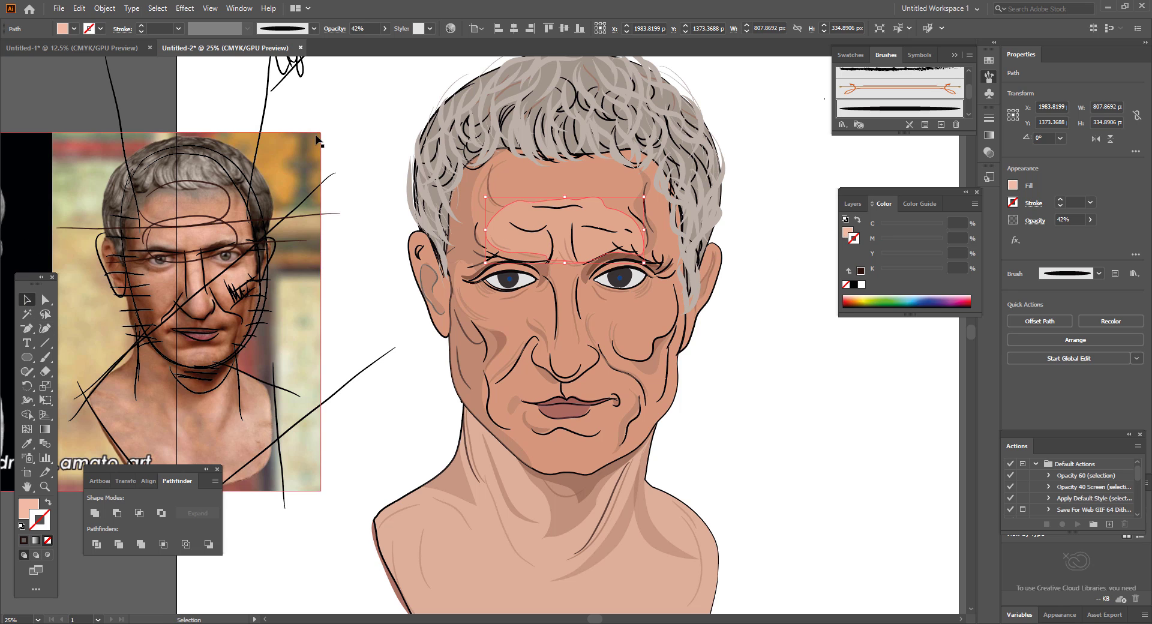
{"action": "left_click", "coordinate": [352, 107]}
{"action": "left_click", "coordinate": [624, 228]}
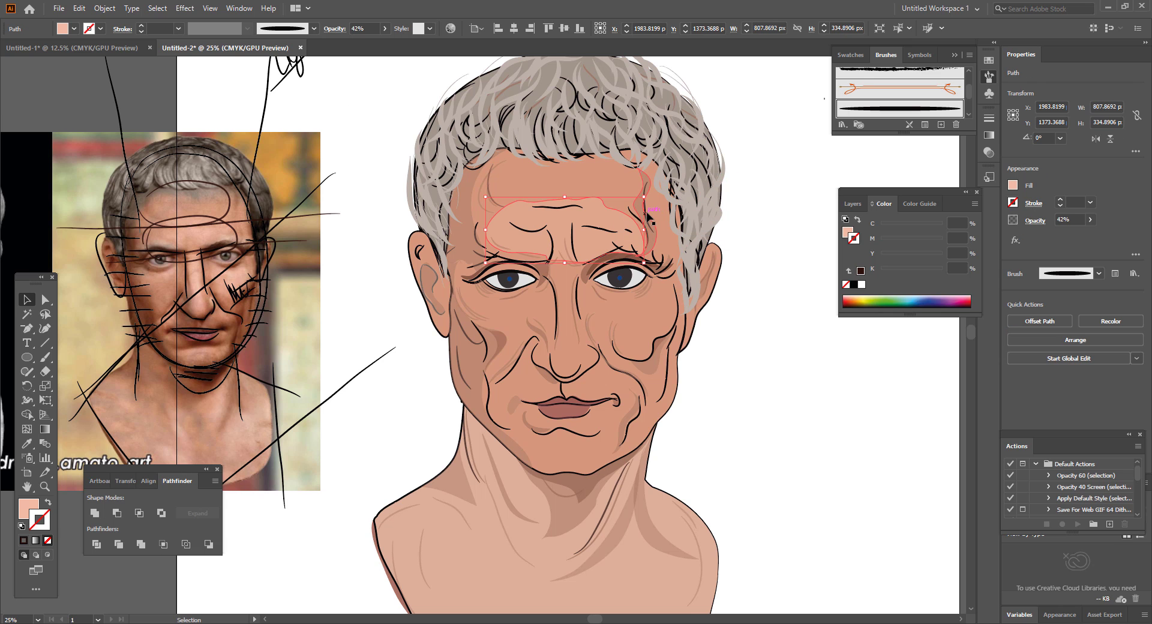
{"action": "left_click", "coordinate": [384, 28]}
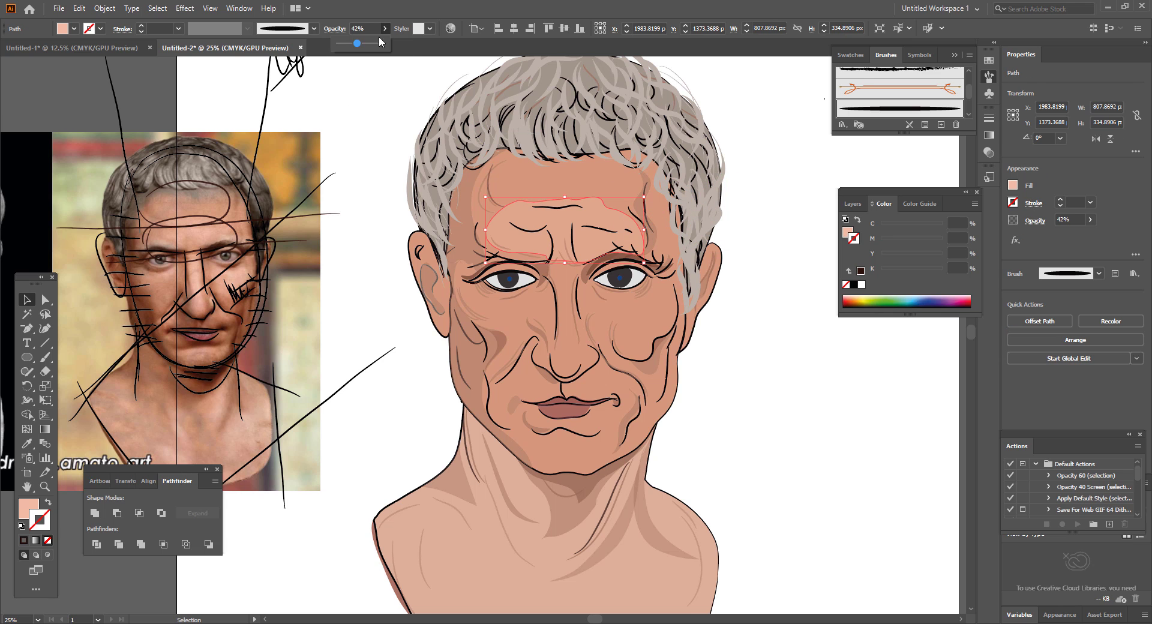
{"action": "left_click_drag", "start_coordinate": [354, 48], "coordinate": [346, 48]}
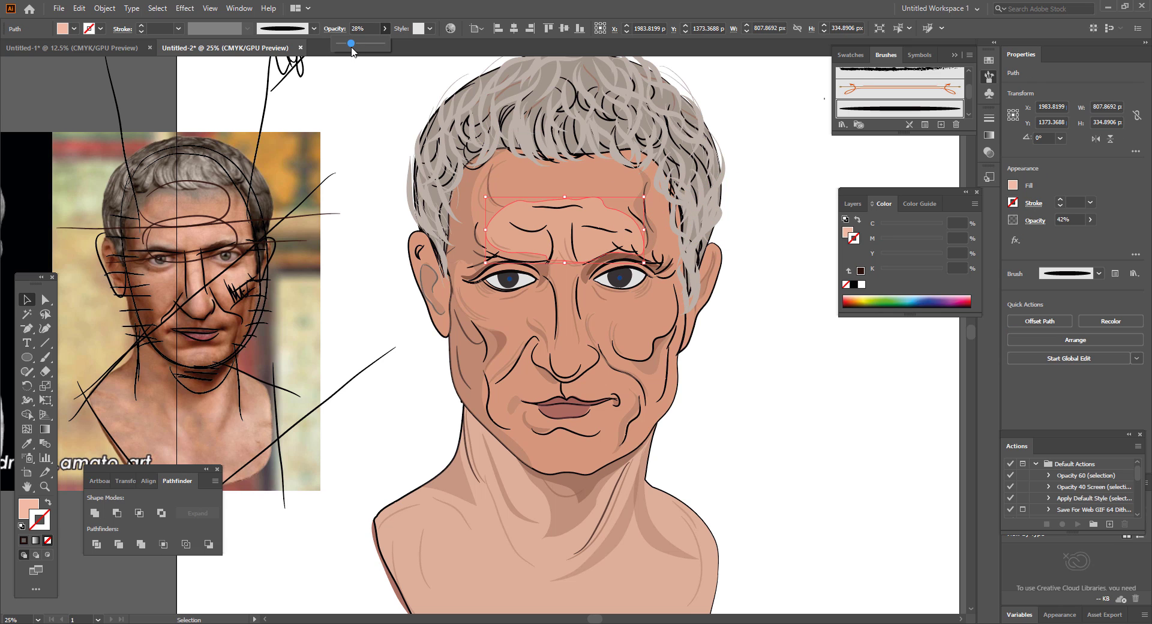
{"action": "left_click", "coordinate": [375, 121]}
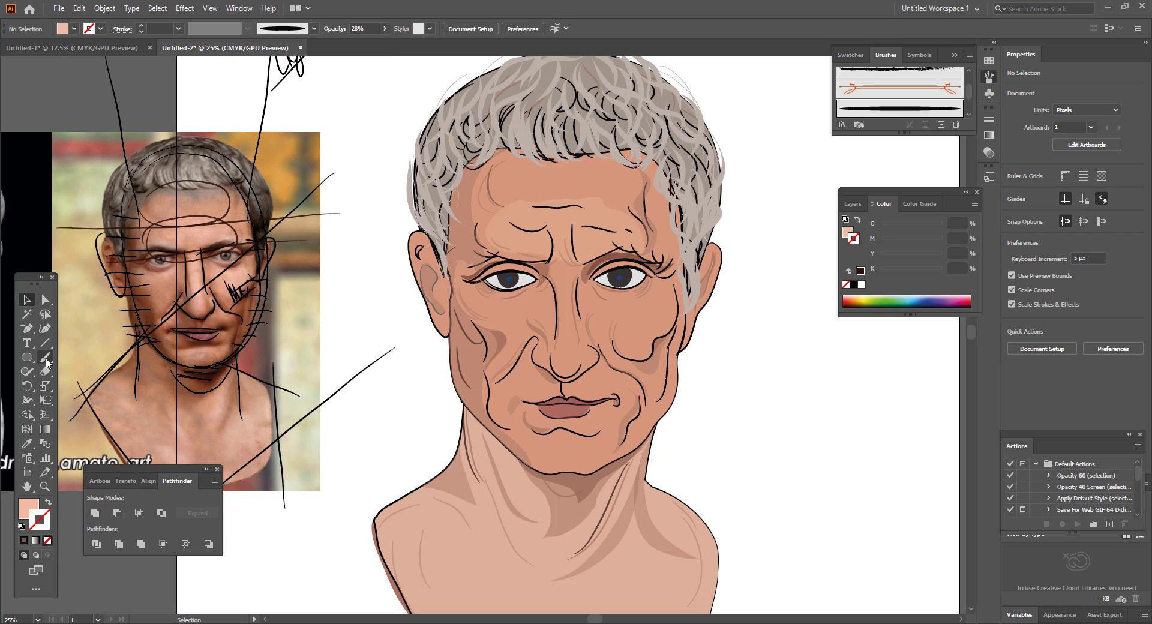
- Paint a small curved peach contour, about 143 px wide, at 28% opacity on the portrait's upper right forehead below the hairline
{"action": "key", "text": "b"}
{"action": "key", "text": "shift+x"}
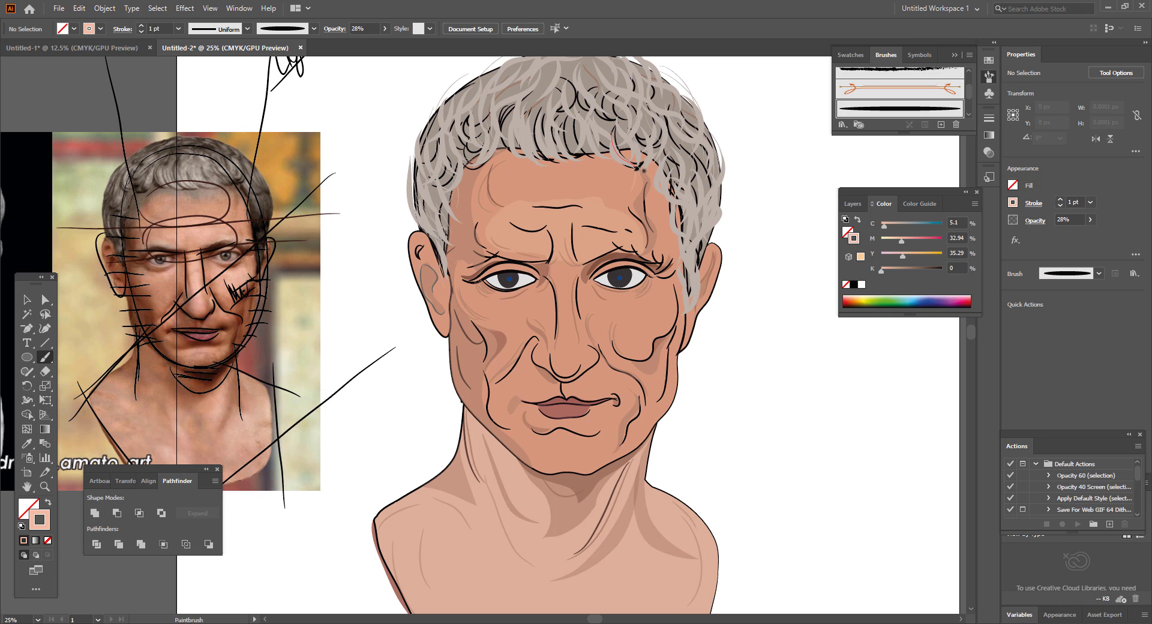
{"action": "key", "text": "shift+x"}
{"action": "left_click_drag", "start_coordinate": [637, 174], "coordinate": [622, 198]}
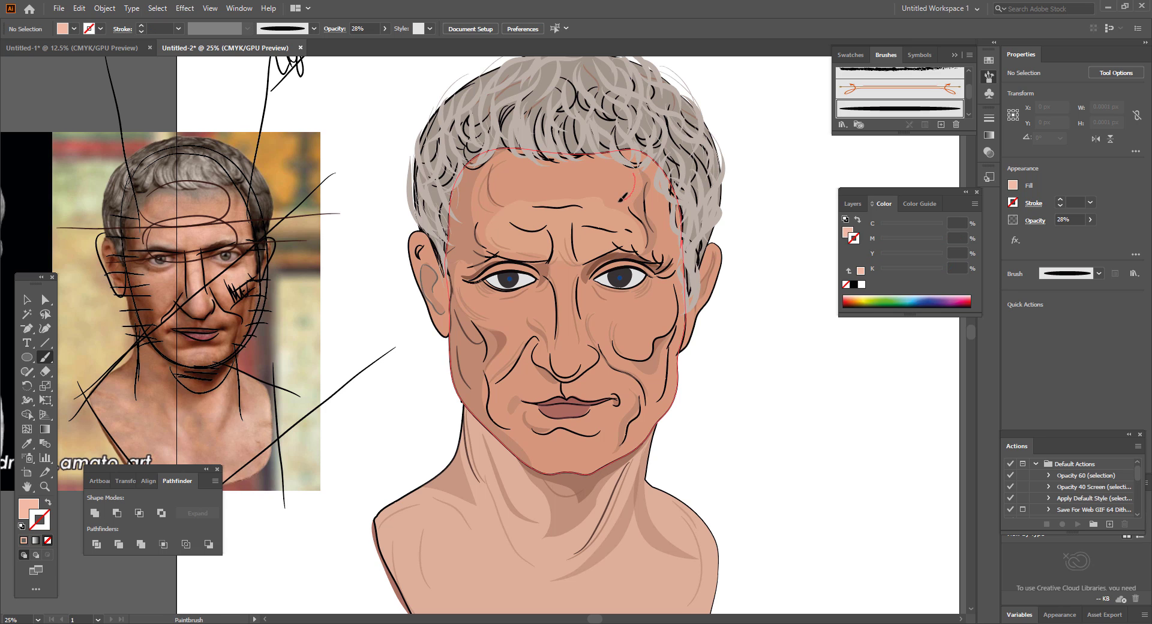
{"action": "key", "text": "shift+x"}
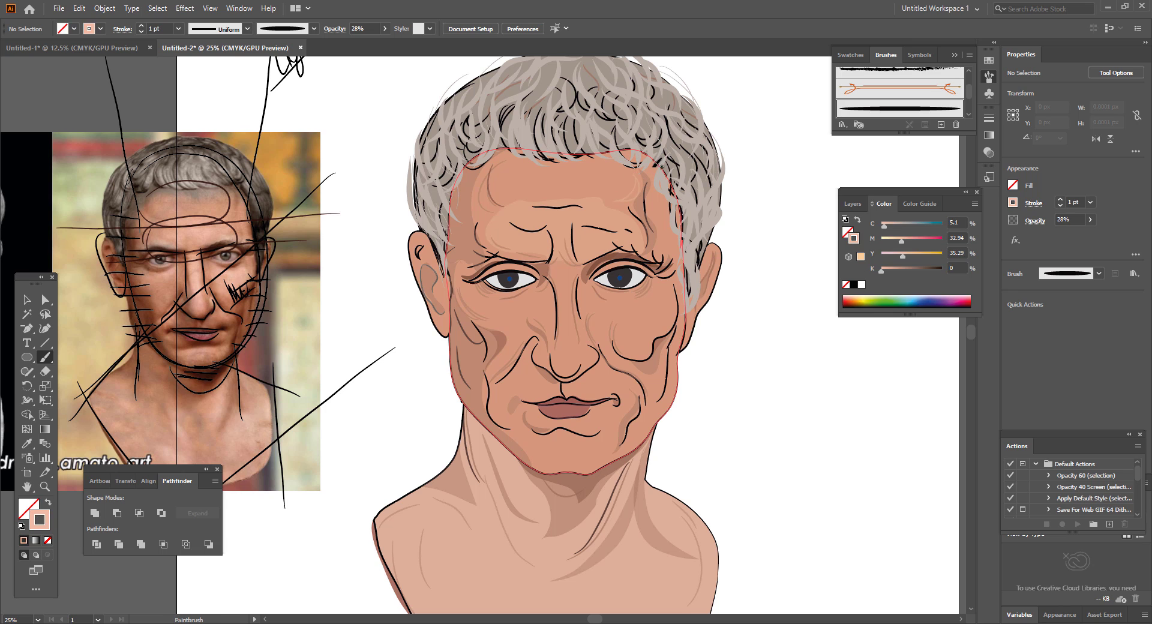
- Swap the fill and stroke of the small upper right forehead contour so it has a peach fill and no stroke
{"action": "left_click", "coordinate": [26, 299]}
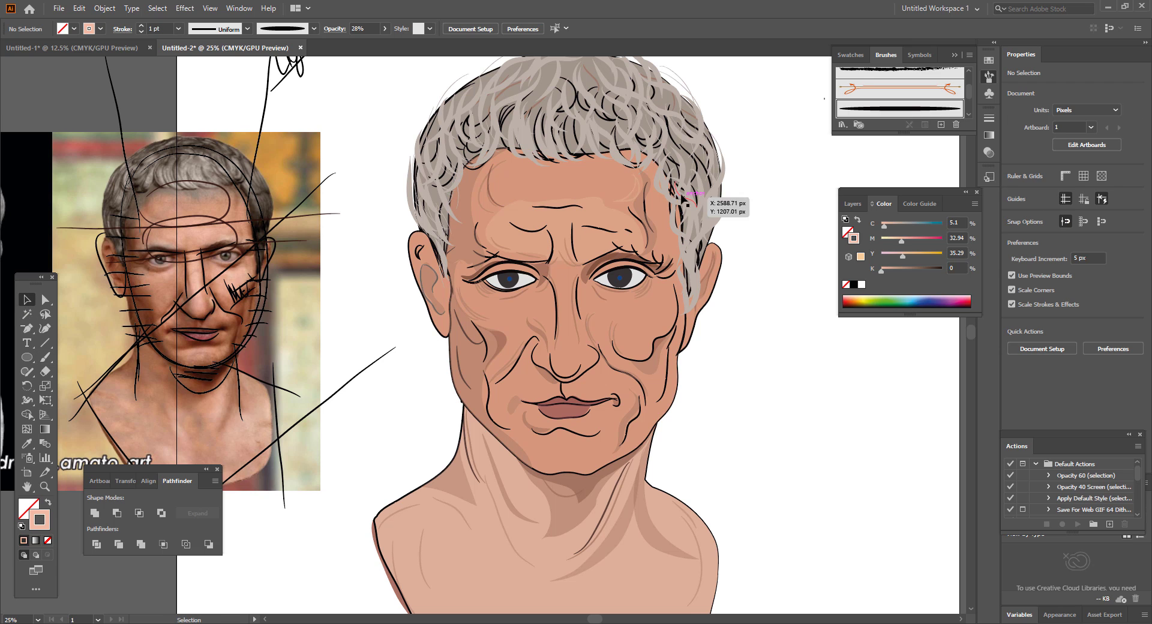
{"action": "left_click", "coordinate": [641, 186]}
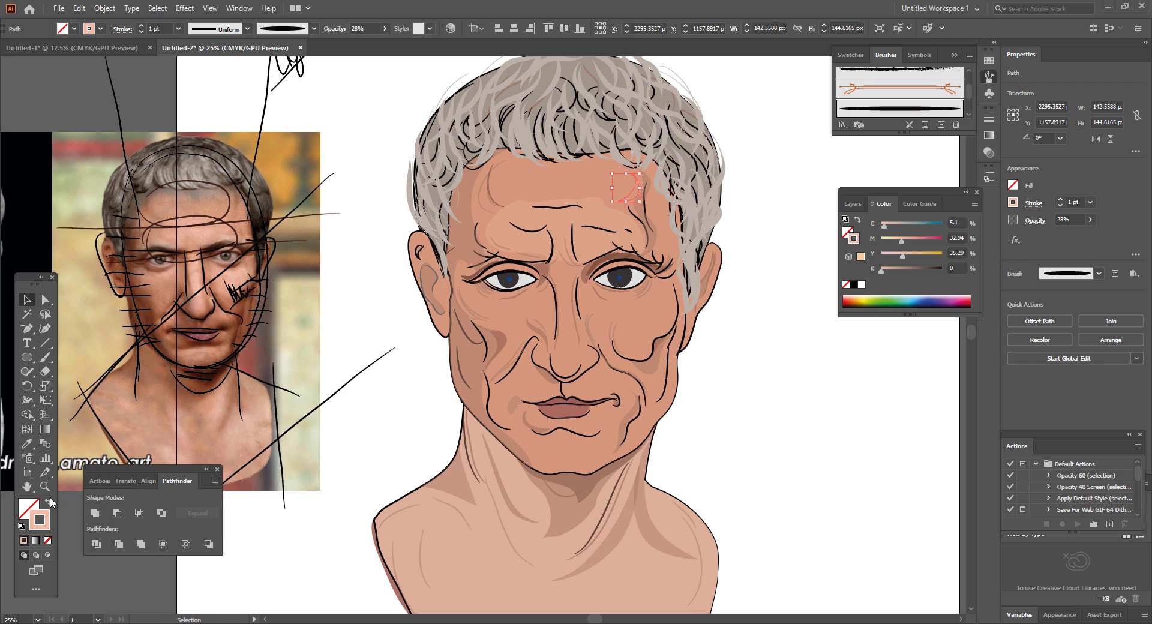
{"action": "left_click", "coordinate": [360, 297]}
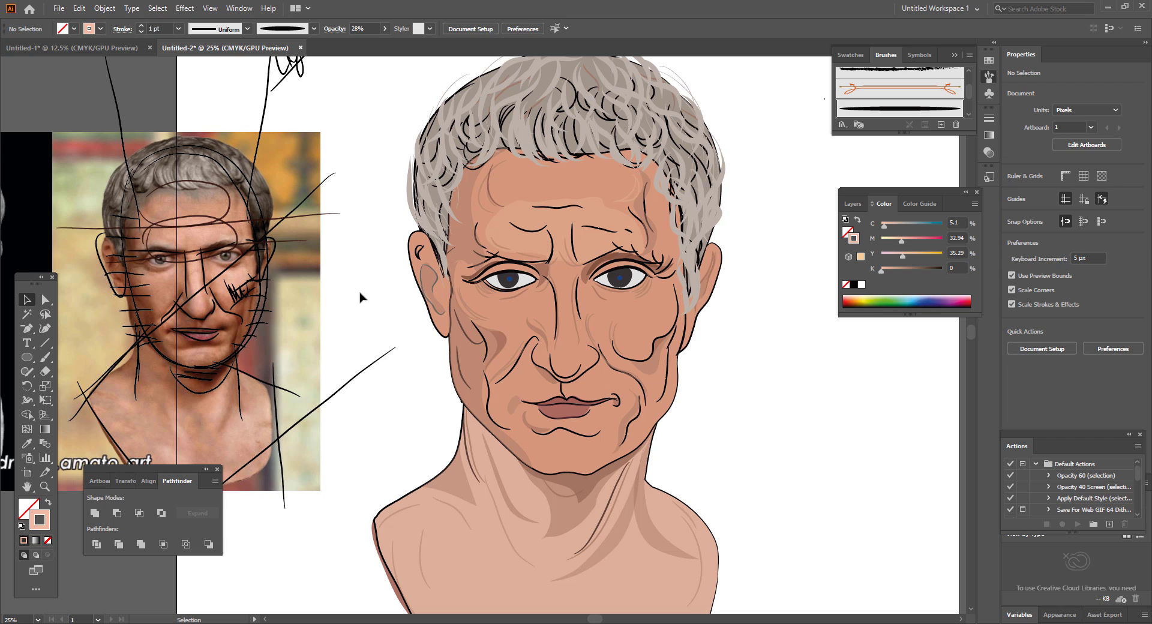
{"action": "left_click", "coordinate": [635, 190]}
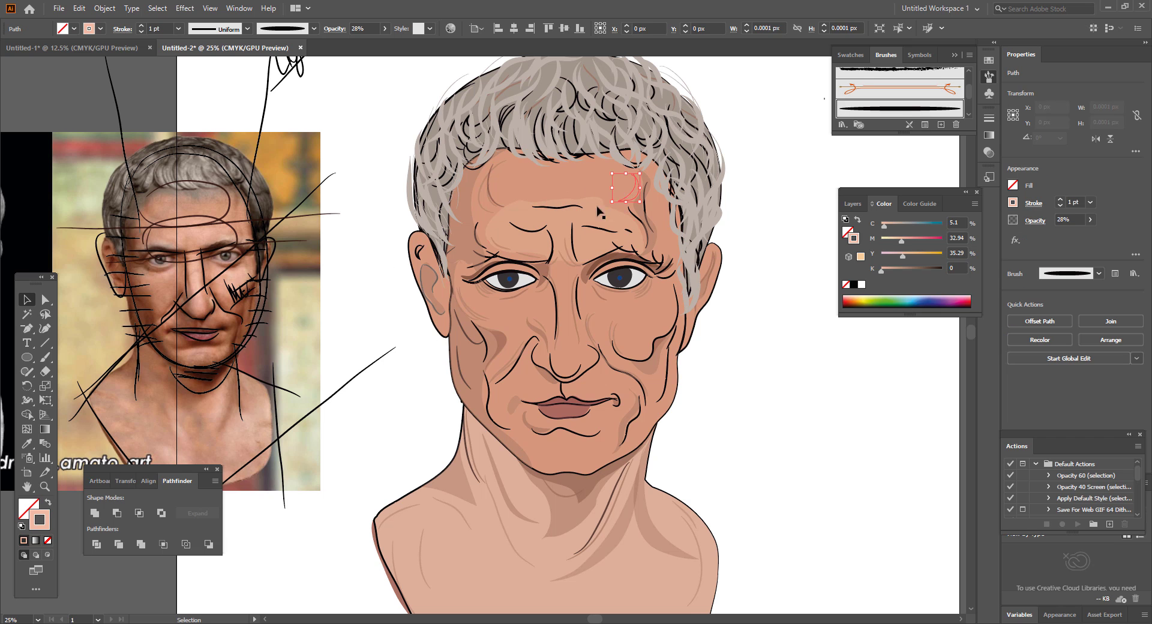
{"action": "left_click", "coordinate": [50, 504]}
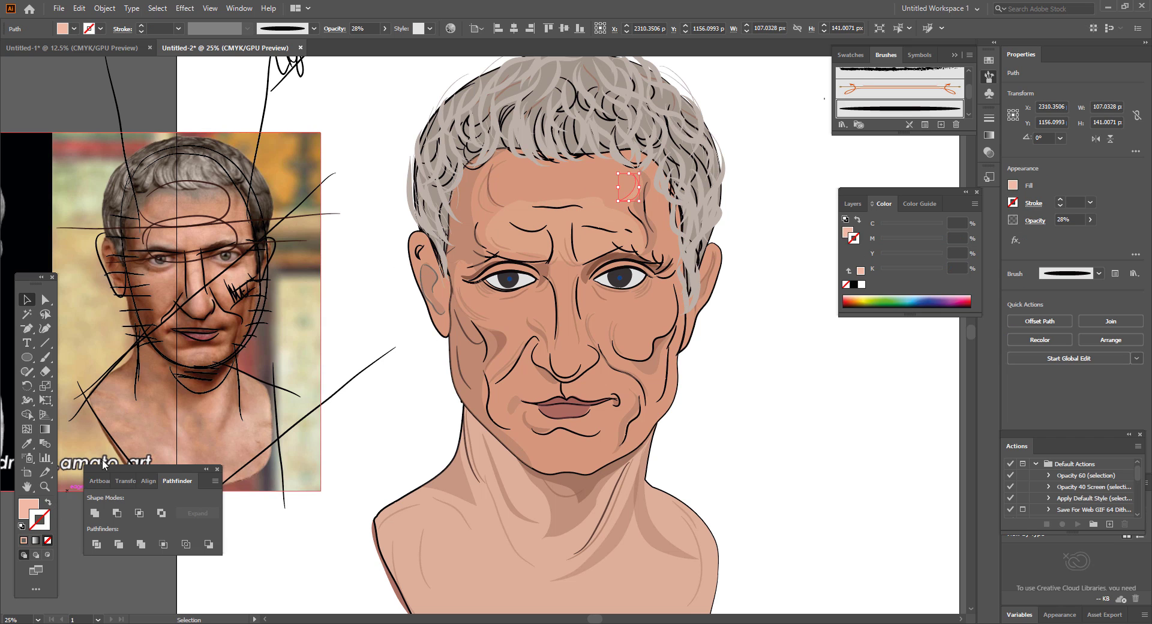
{"action": "left_click", "coordinate": [373, 289]}
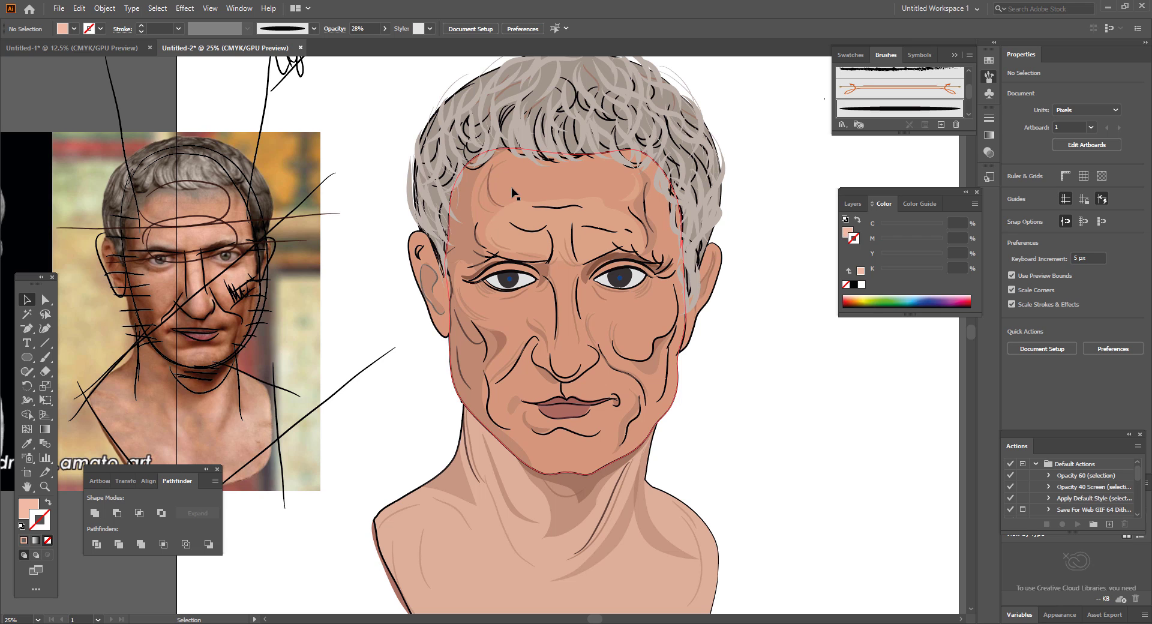
- Join the small upper right forehead highlight into a closed path and refine its upper edge with the Curvature tool
{"action": "left_click", "coordinate": [637, 174]}
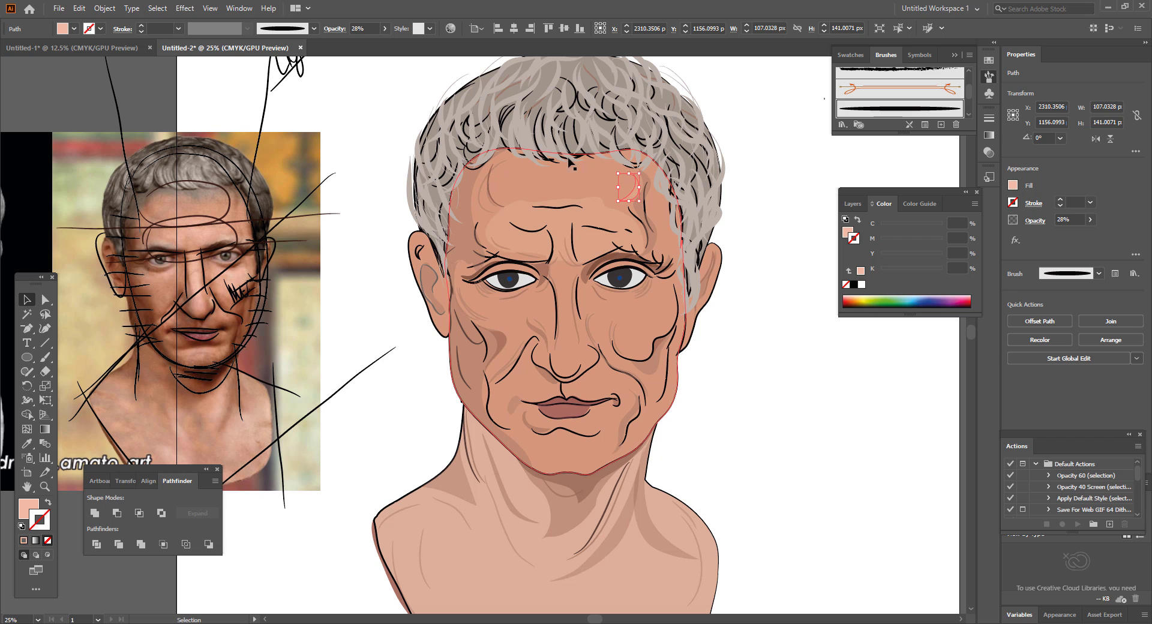
{"action": "right_click", "coordinate": [634, 194]}
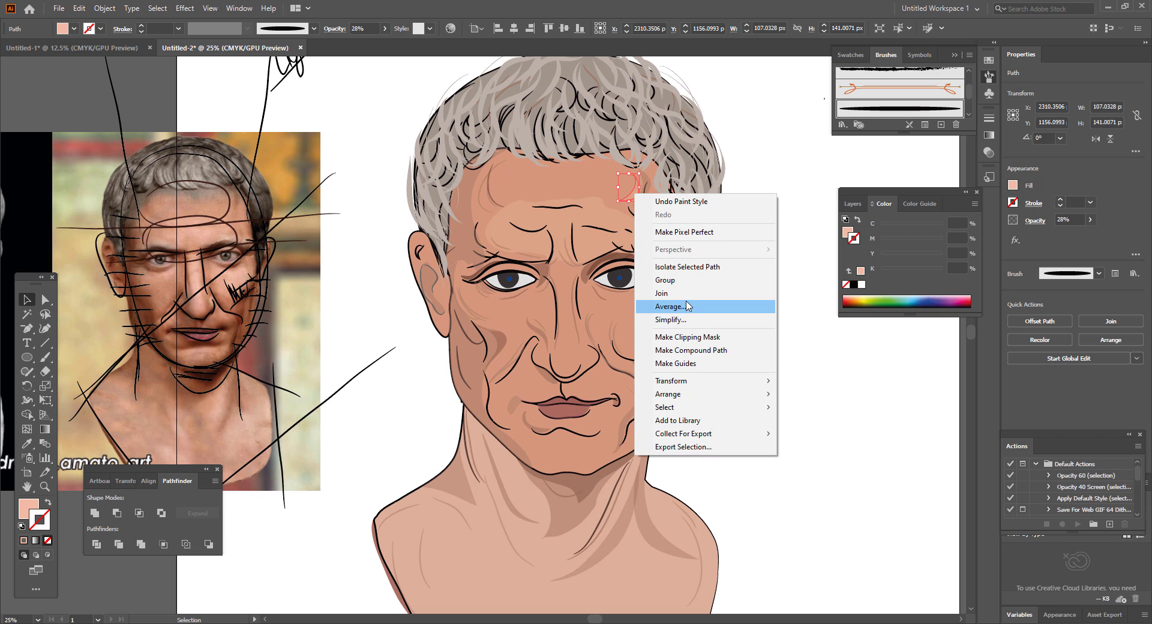
{"action": "left_click", "coordinate": [661, 293]}
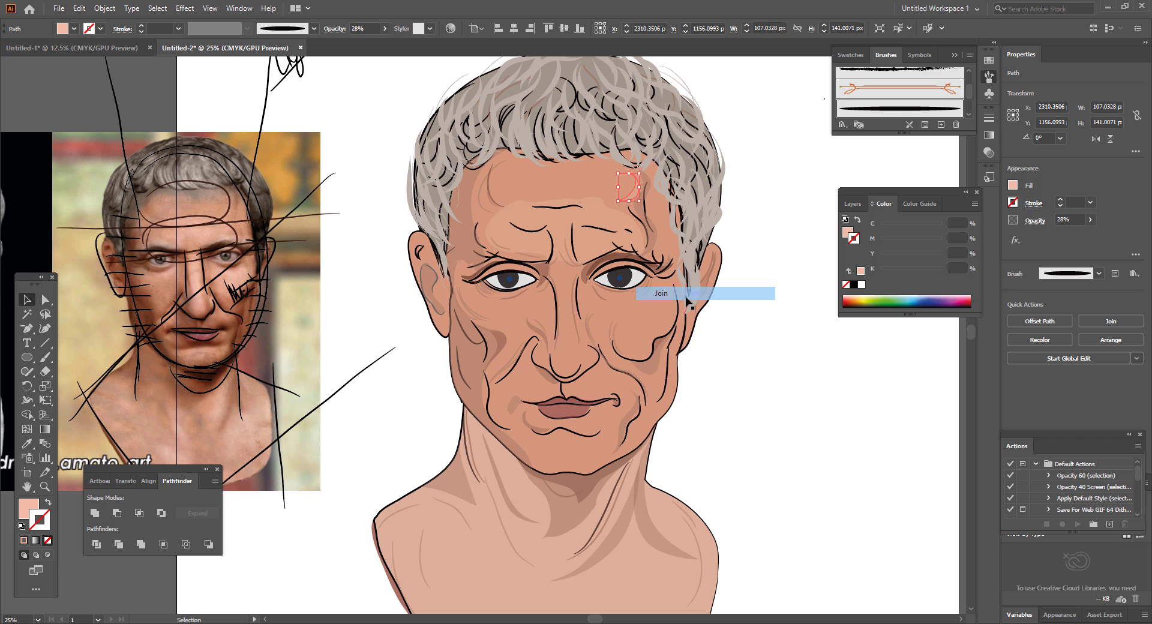
{"action": "left_click", "coordinate": [45, 328]}
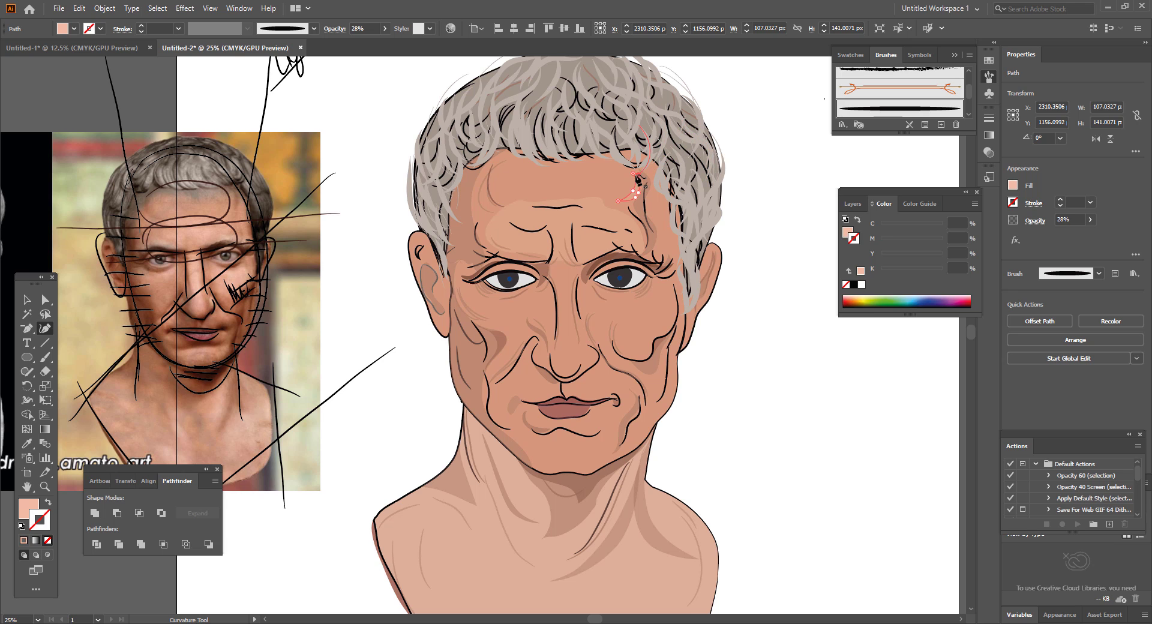
{"action": "left_click", "coordinate": [634, 174]}
{"action": "left_click", "coordinate": [23, 300]}
{"action": "left_click", "coordinate": [351, 311]}
- Set up the Paintbrush with the grey tapered wavy brush, no fill and a light peach stroke
{"action": "scroll", "coordinate": [382, 356], "scroll_direction": "up", "scroll_amount": 2}
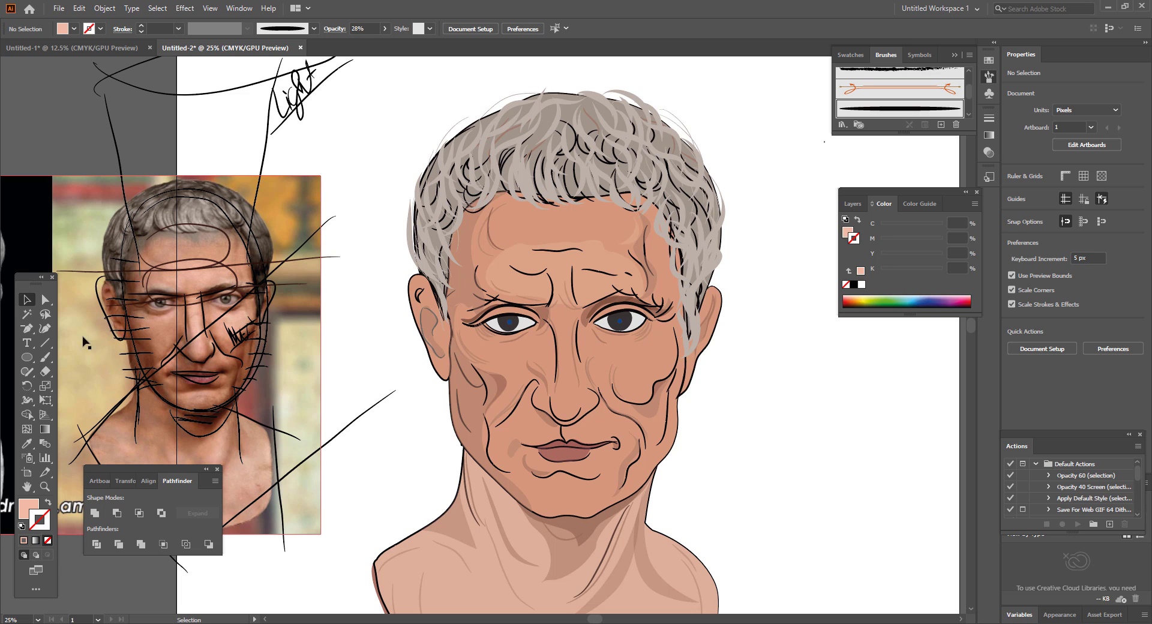
{"action": "left_click", "coordinate": [45, 357]}
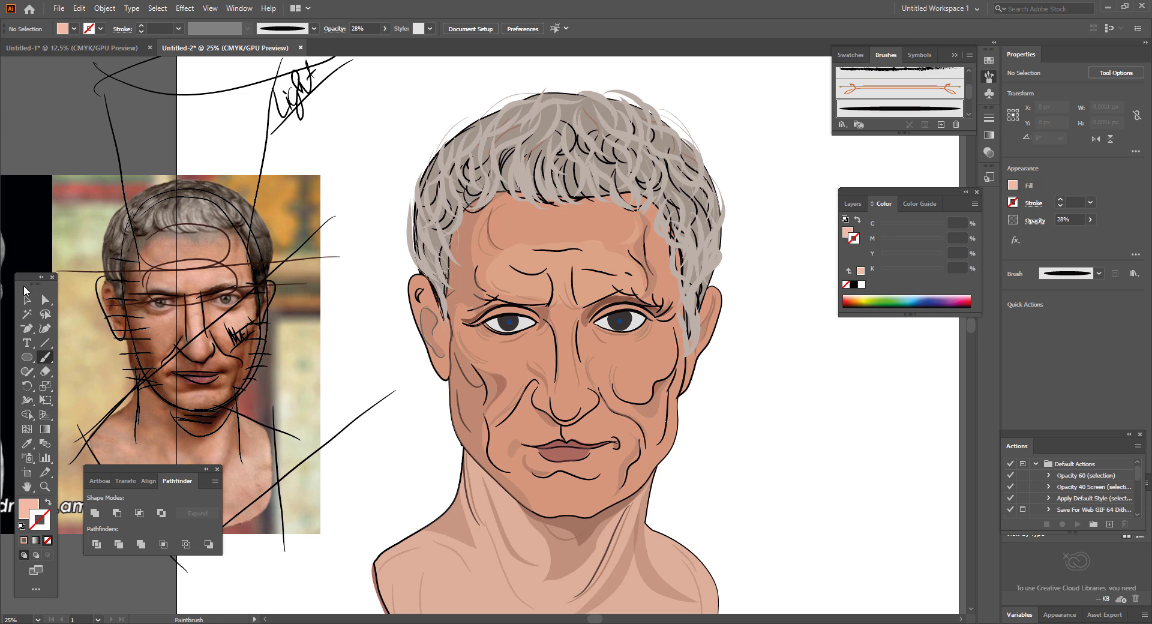
{"action": "key", "text": "v"}
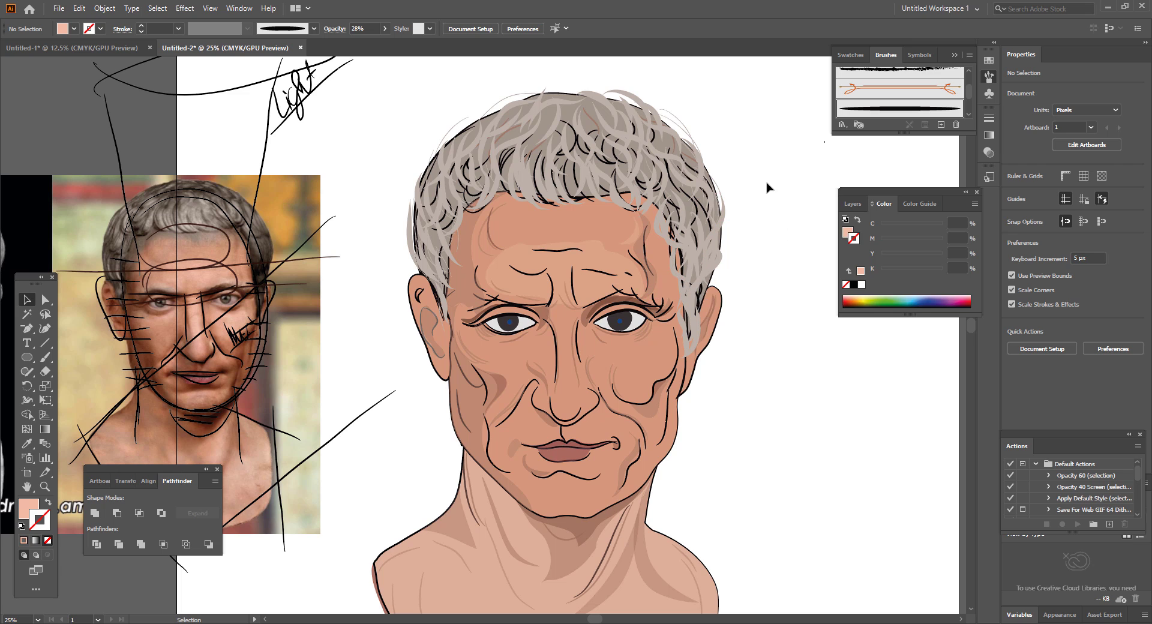
{"action": "scroll", "coordinate": [967, 93], "scroll_direction": "down", "scroll_amount": 1}
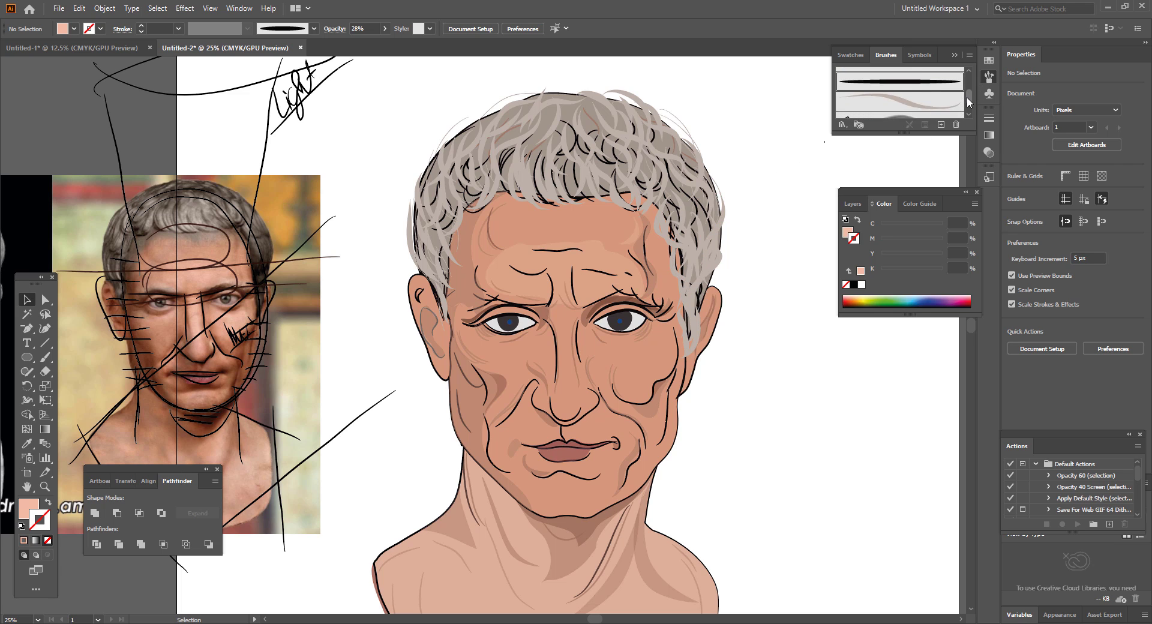
{"action": "left_click", "coordinate": [915, 111]}
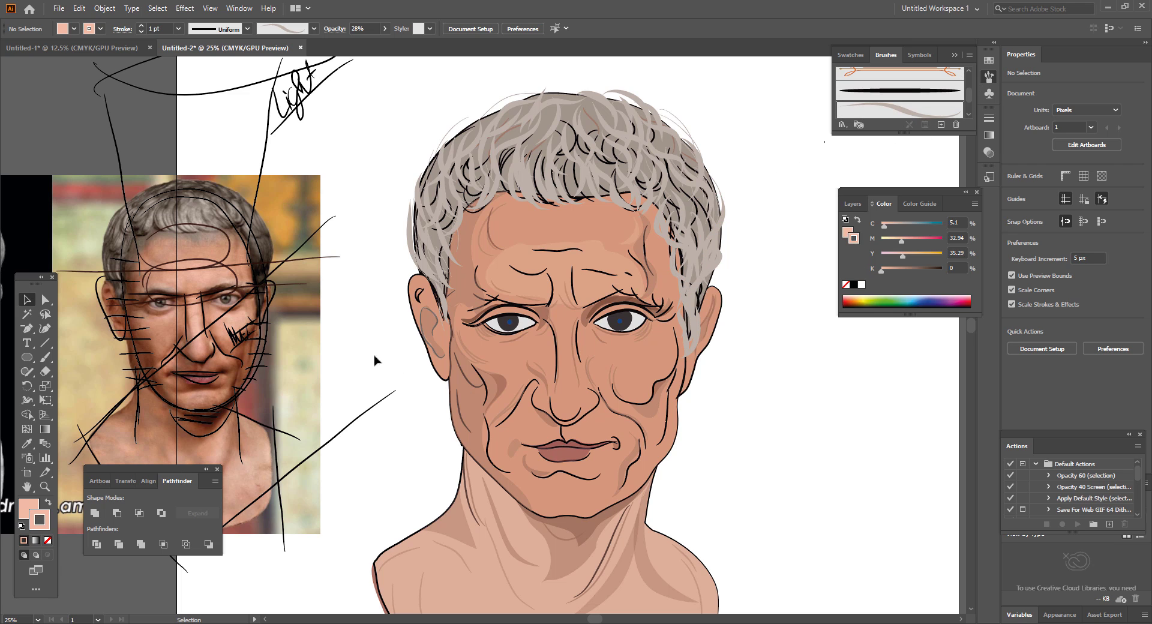
{"action": "left_click", "coordinate": [45, 357]}
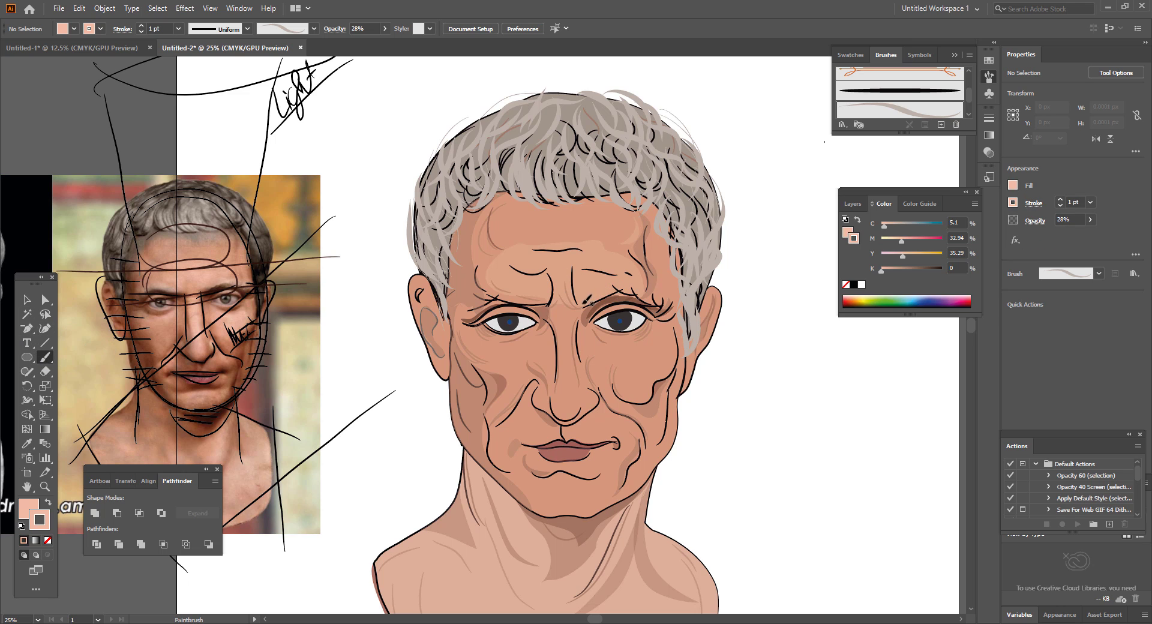
{"action": "key", "text": "slash"}
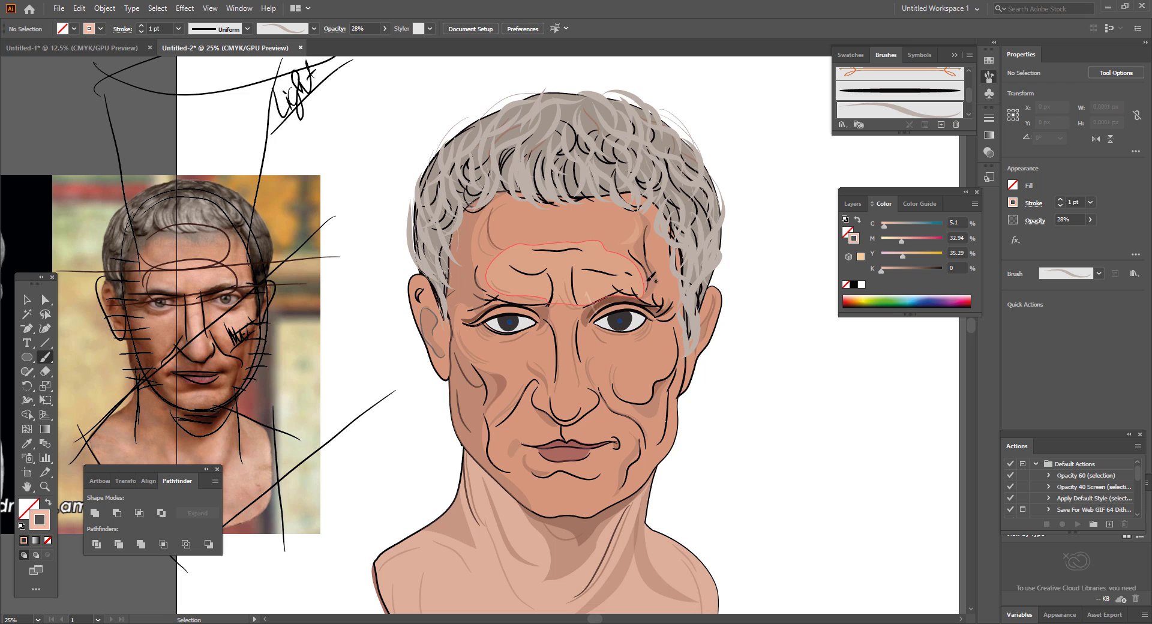
- Set the grey wavy art brush to pressure-based width, proportional scaling and upward stroke direction, and apply the changes to existing strokes
{"action": "double_click", "coordinate": [888, 112]}
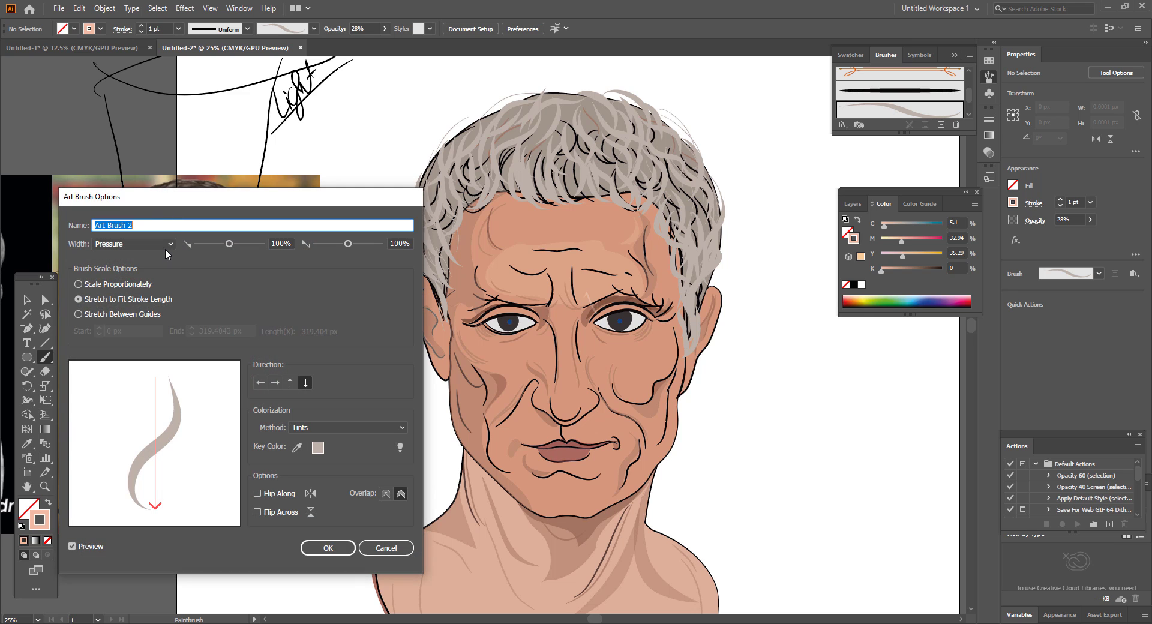
{"action": "left_click", "coordinate": [165, 246]}
{"action": "left_click", "coordinate": [135, 257]}
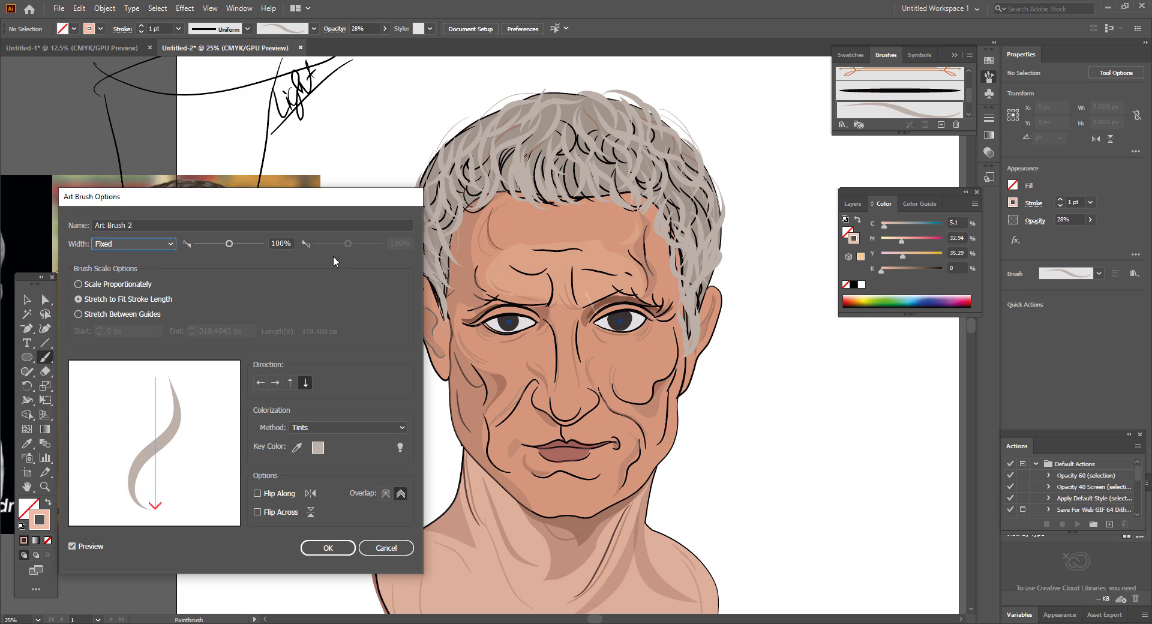
{"action": "left_click", "coordinate": [79, 283]}
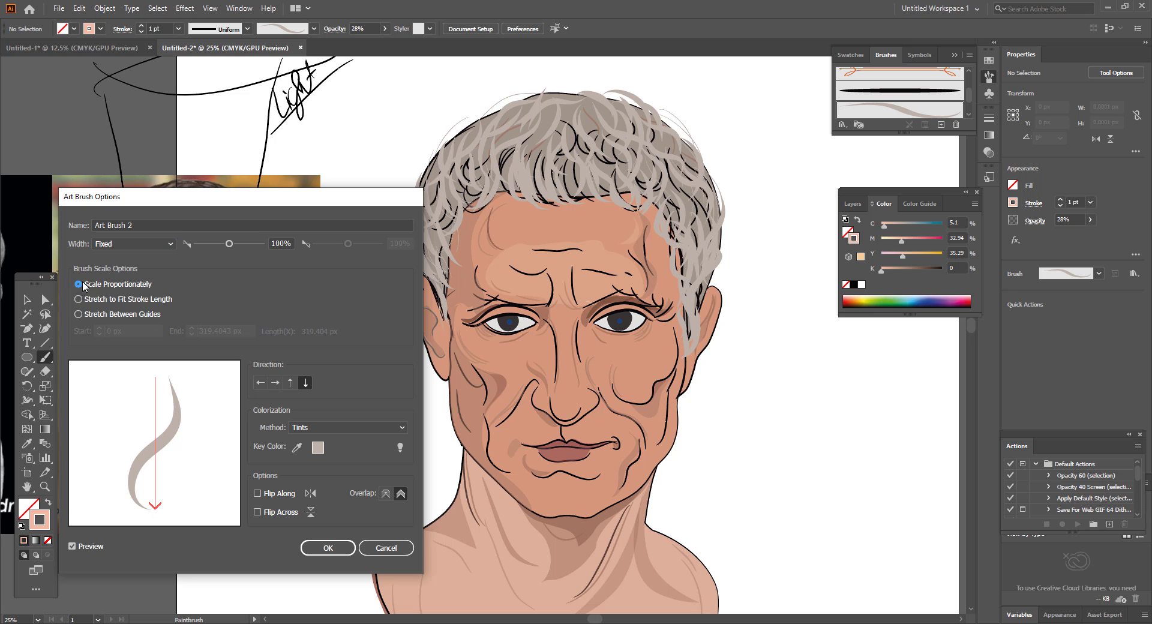
{"action": "left_click", "coordinate": [171, 243]}
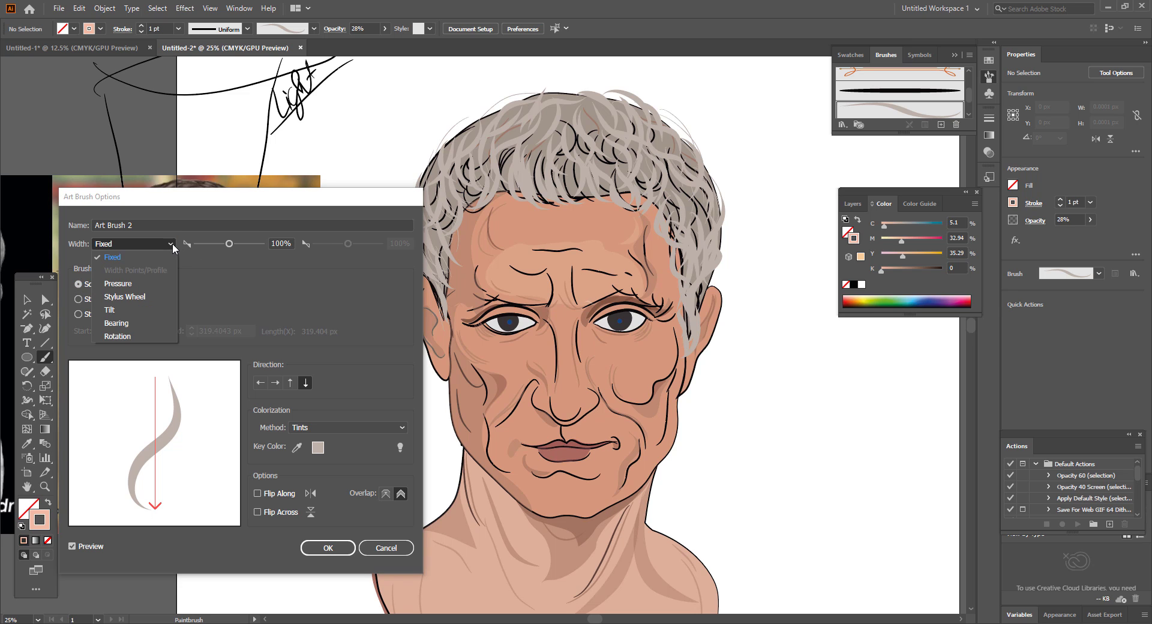
{"action": "left_click", "coordinate": [124, 269]}
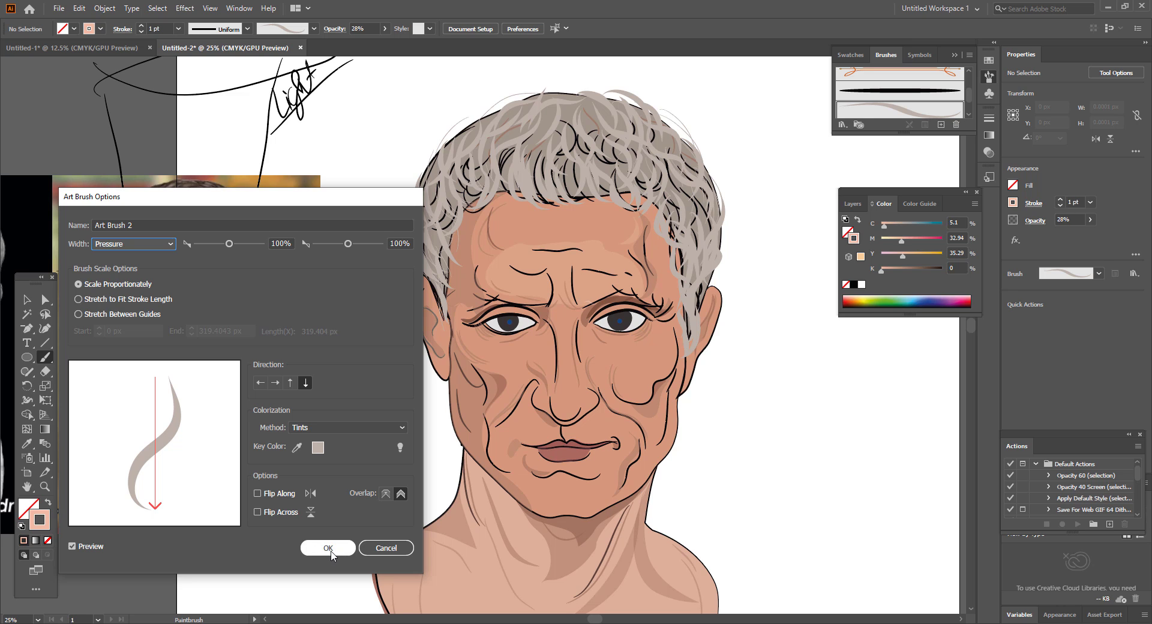
{"action": "left_click", "coordinate": [290, 384]}
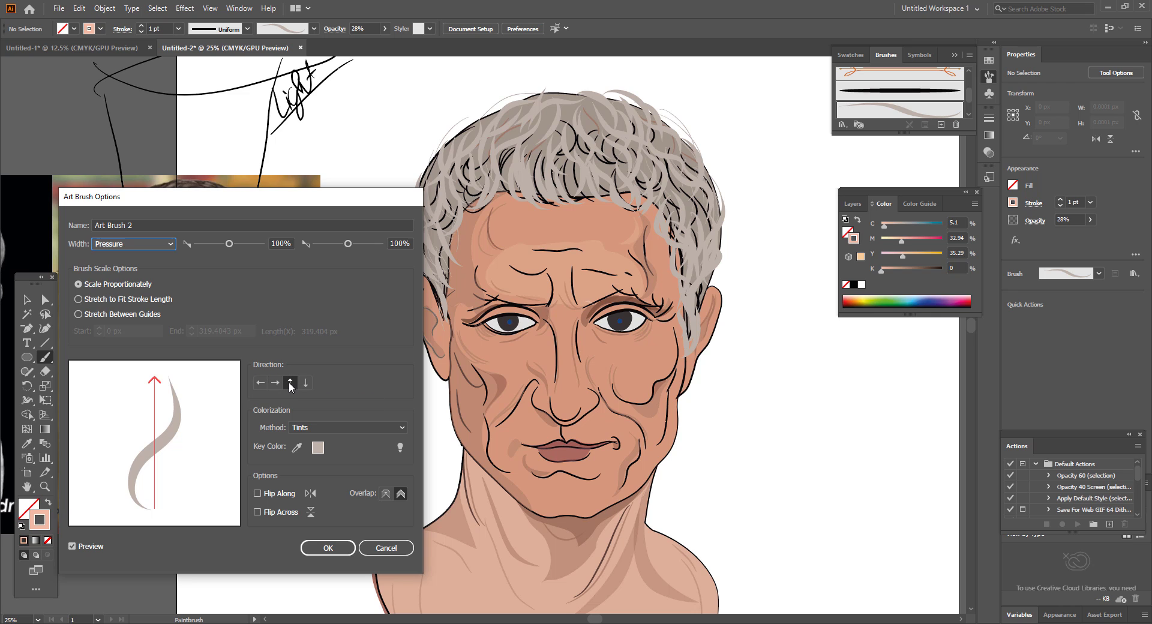
{"action": "left_click", "coordinate": [329, 548]}
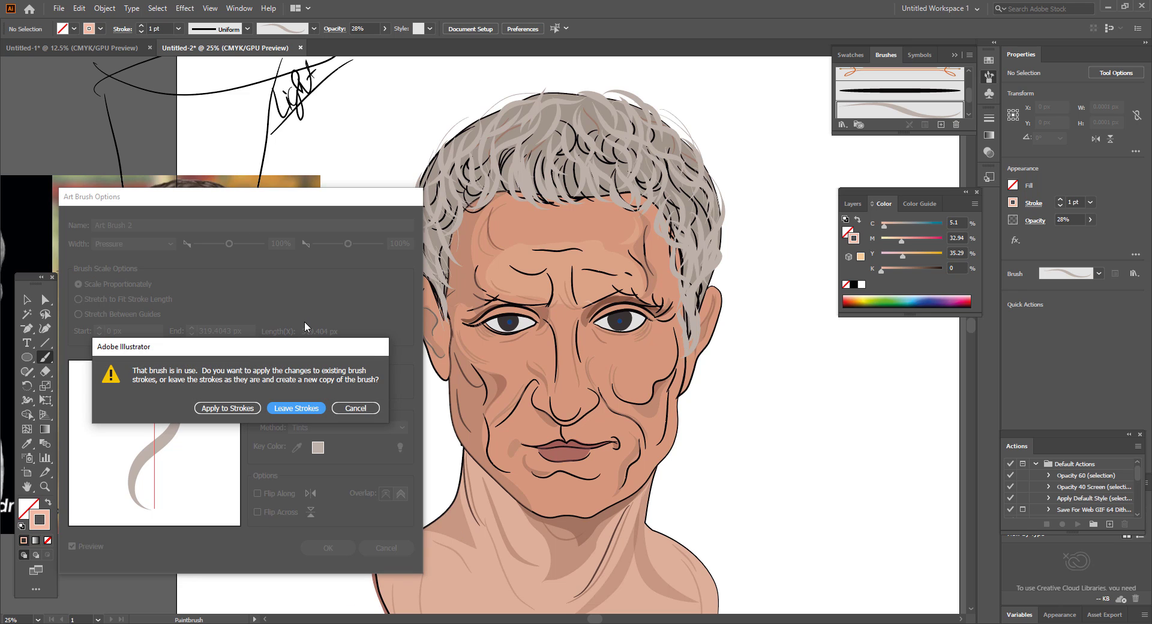
{"action": "left_click", "coordinate": [245, 412]}
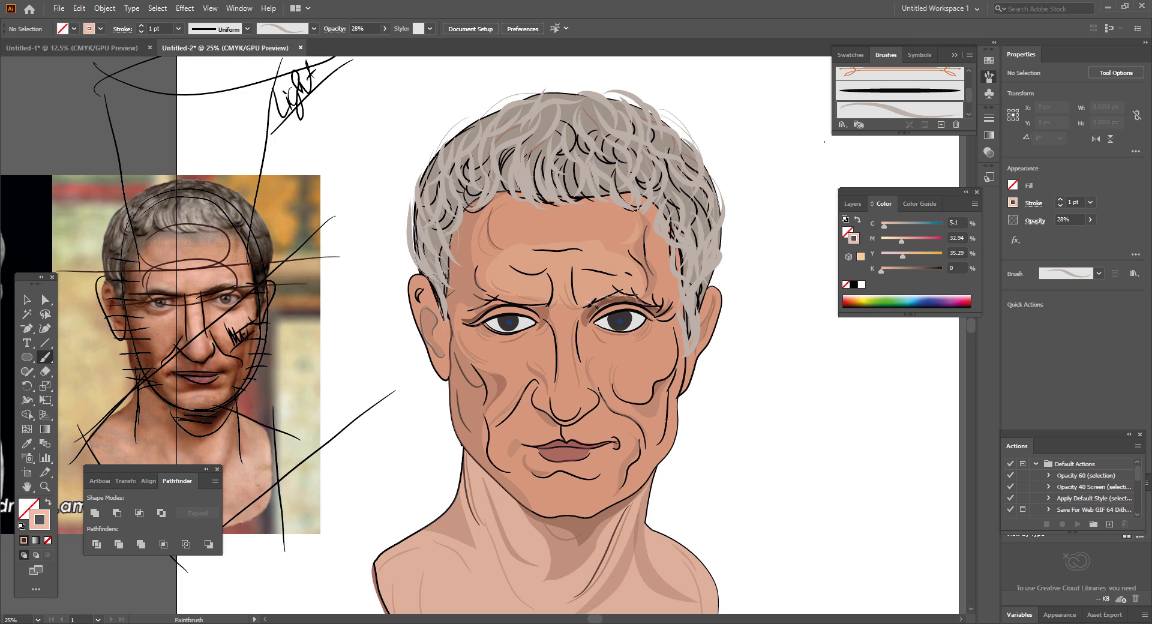
- Paint light peach hair strokes over both eyebrows, lowering the opacity to 16% for the left eyebrow
{"action": "left_click_drag", "start_coordinate": [587, 308], "coordinate": [618, 295]}
{"action": "left_click", "coordinate": [385, 28]}
{"action": "left_click_drag", "start_coordinate": [352, 44], "coordinate": [346, 43]}
{"action": "left_click", "coordinate": [479, 307]}
{"action": "left_click_drag", "start_coordinate": [499, 300], "coordinate": [524, 300]}
- Select several of the light peach strokes over the right eyebrow and delete them
{"action": "key", "text": "ctrl+plus"}
{"action": "key", "text": "ctrl+plus"}
{"action": "key", "text": "ctrl+plus"}
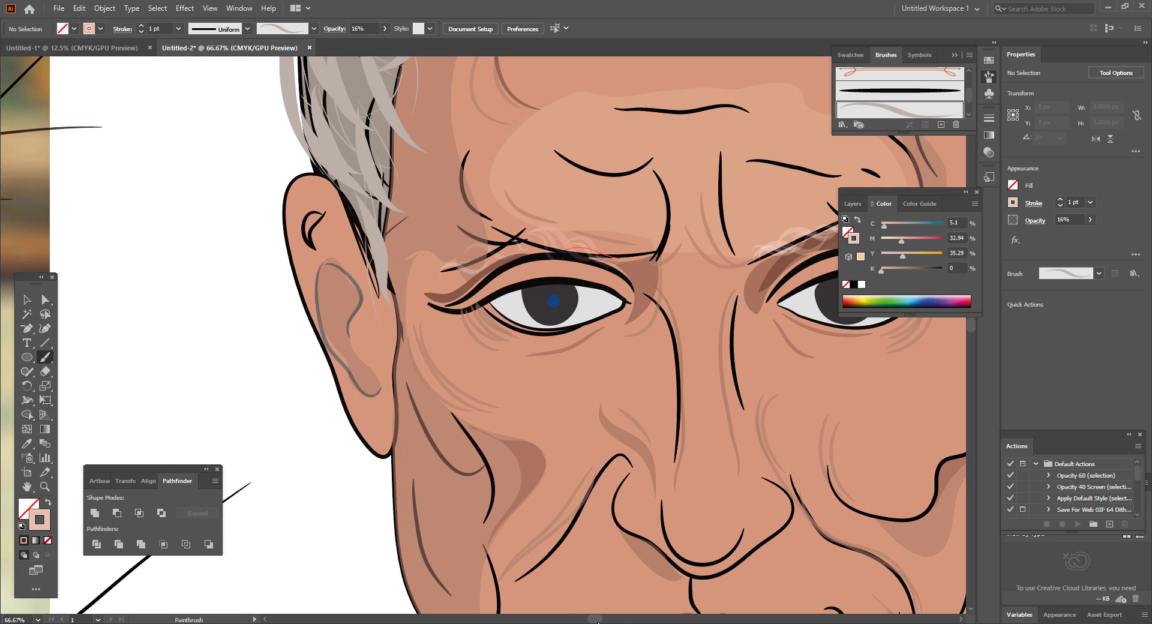
{"action": "left_click_drag", "start_coordinate": [598, 619], "coordinate": [628, 619]}
{"action": "left_click", "coordinate": [27, 299]}
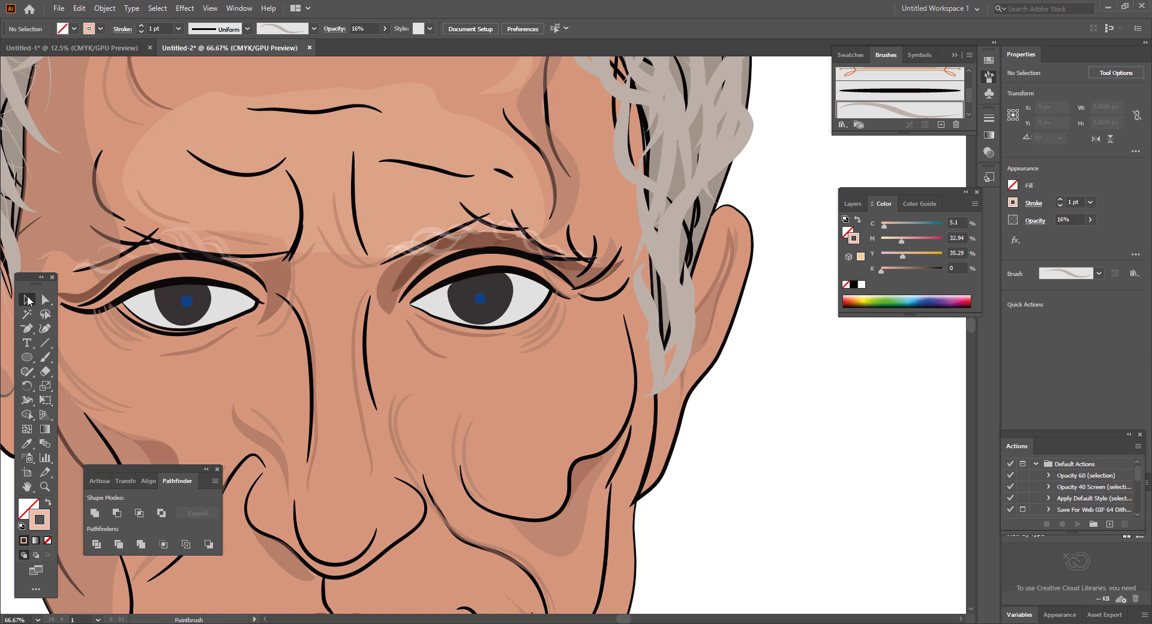
{"action": "left_click", "coordinate": [447, 238]}
{"action": "left_click", "coordinate": [418, 249], "text": "shift"}
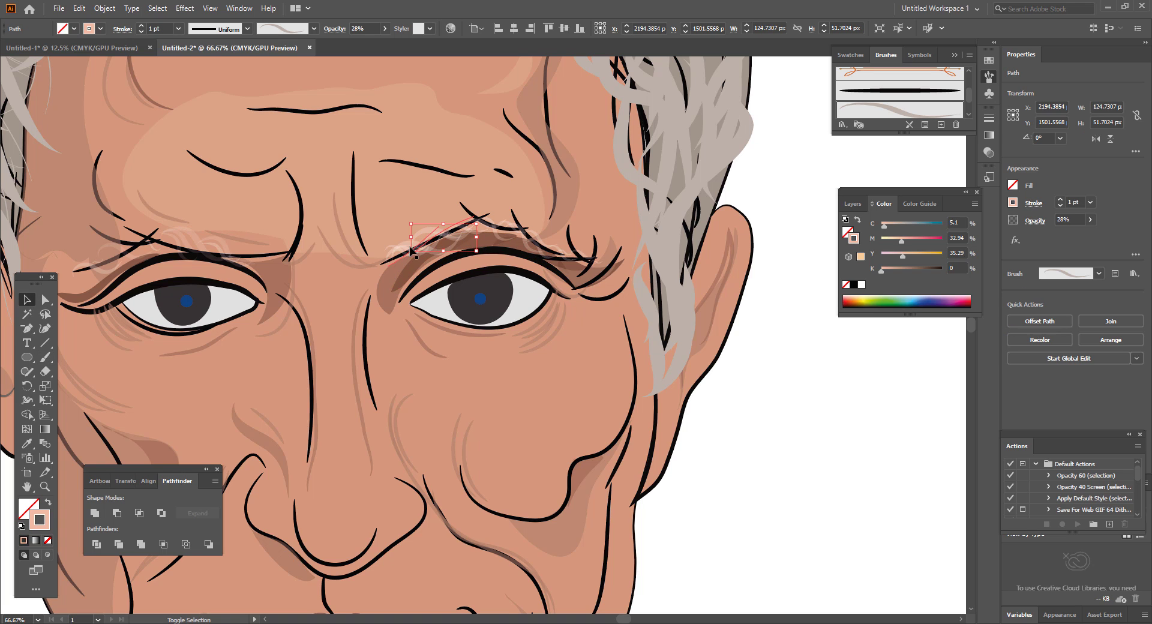
{"action": "left_click", "coordinate": [541, 244], "text": "shift"}
{"action": "key", "text": "Delete"}
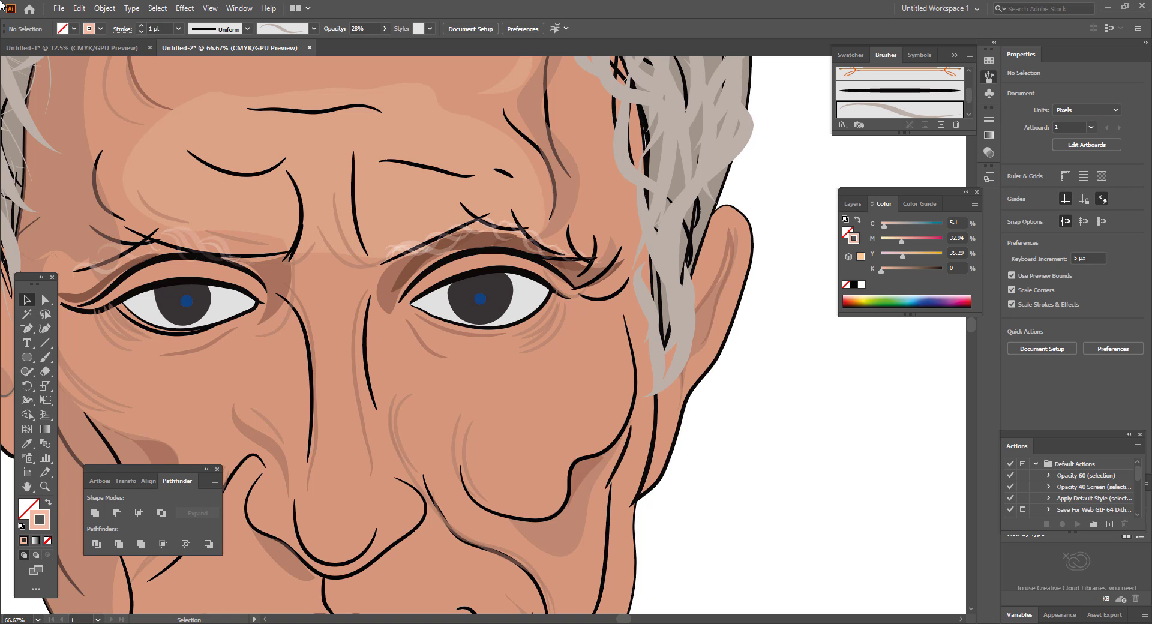
- Set the grey wavy art brush's stroke direction to downward, leaving the existing strokes as they are
{"action": "double_click", "coordinate": [895, 111]}
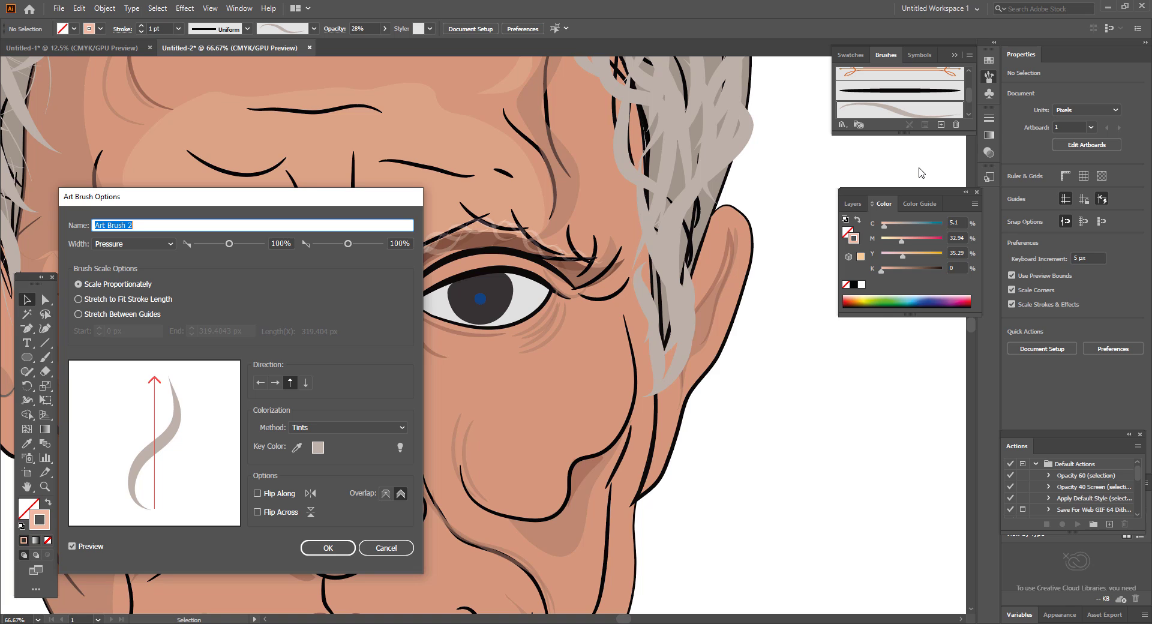
{"action": "left_click", "coordinate": [306, 383]}
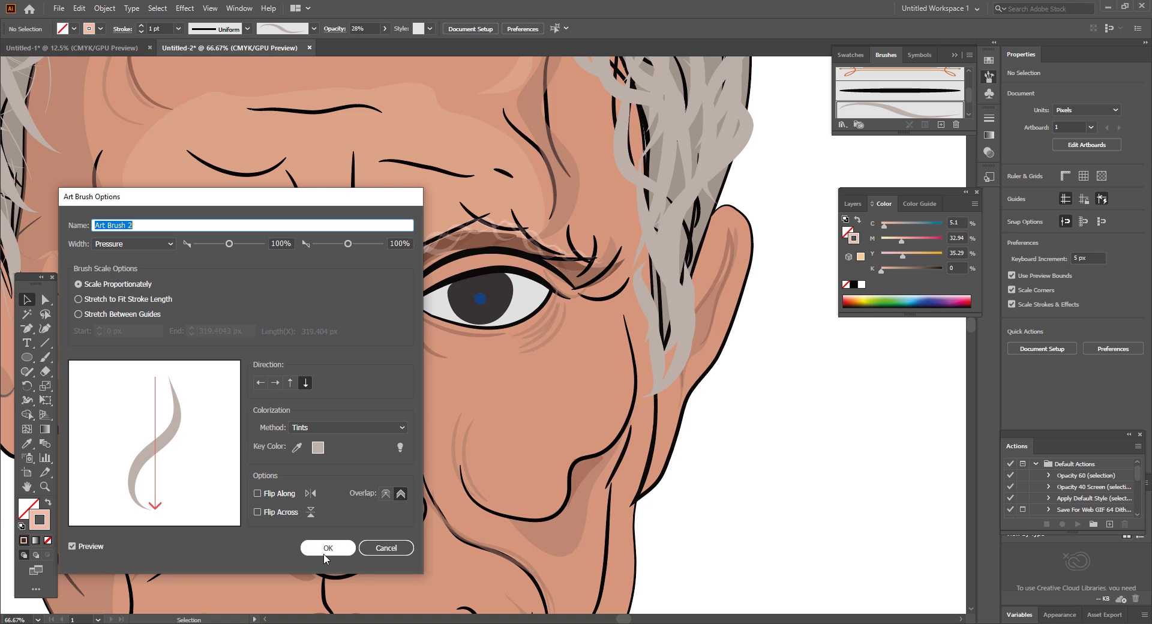
{"action": "left_click", "coordinate": [328, 548]}
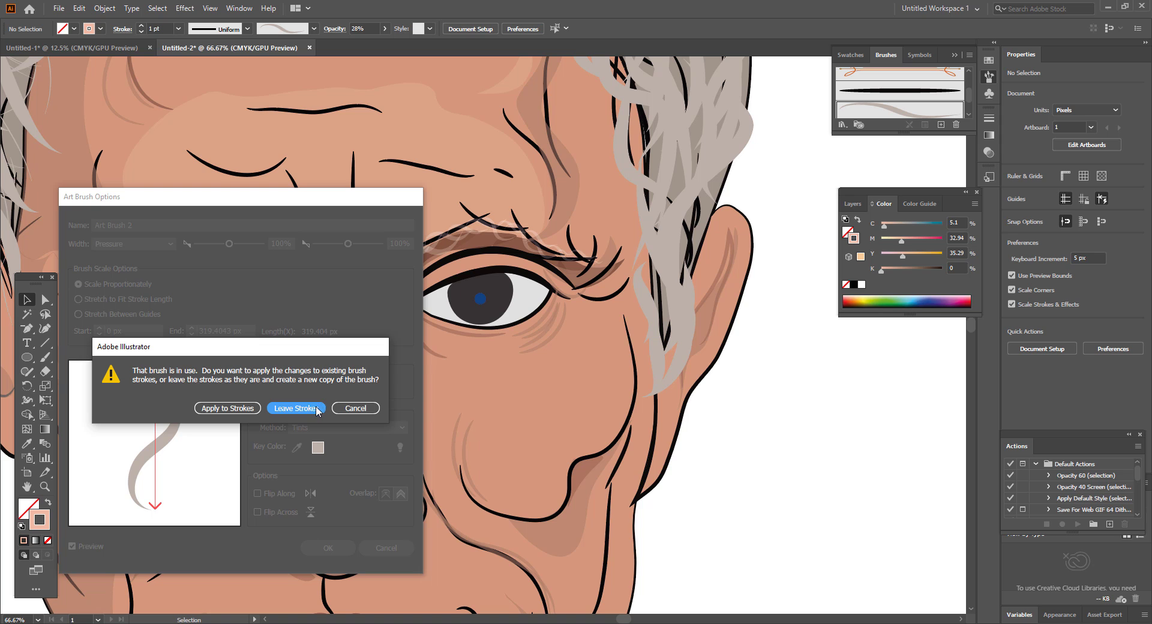
{"action": "left_click", "coordinate": [297, 408]}
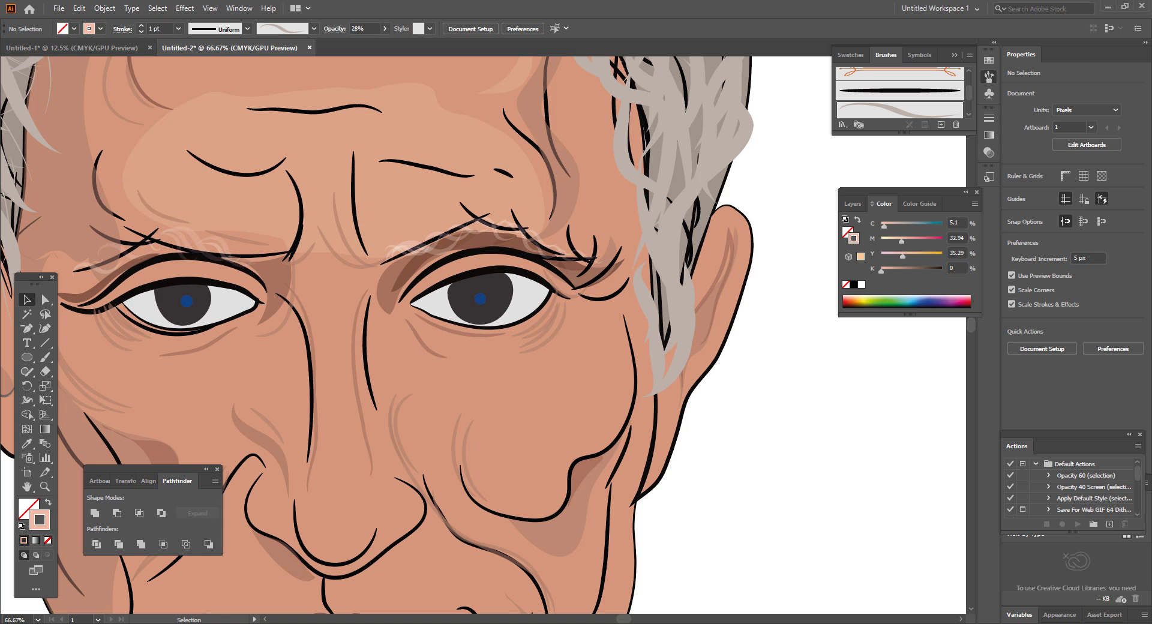
- Paint faint peach strokes at 10% opacity on the upper right forehead and under the right eye's inner corner, the latter about 106 by 136 px
{"action": "left_click", "coordinate": [45, 359]}
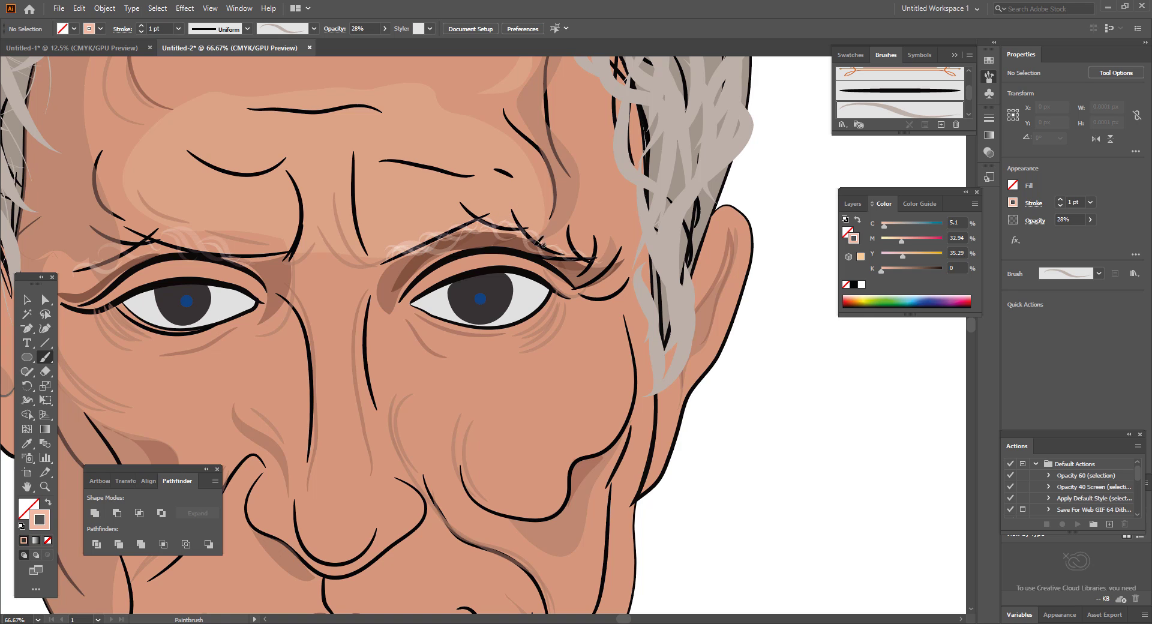
{"action": "left_click", "coordinate": [385, 28]}
{"action": "left_click_drag", "start_coordinate": [360, 43], "coordinate": [342, 43]}
{"action": "key", "text": "ctrl+minus"}
{"action": "key", "text": "ctrl+minus"}
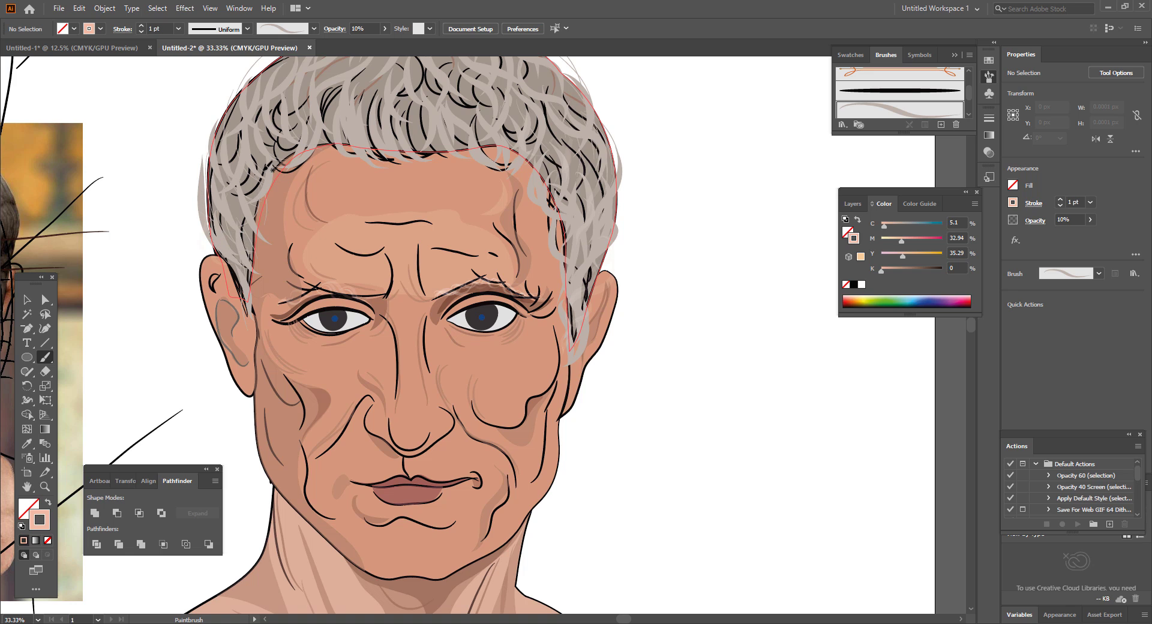
{"action": "key", "text": "ctrl+minus"}
{"action": "key", "text": "ctrl+minus"}
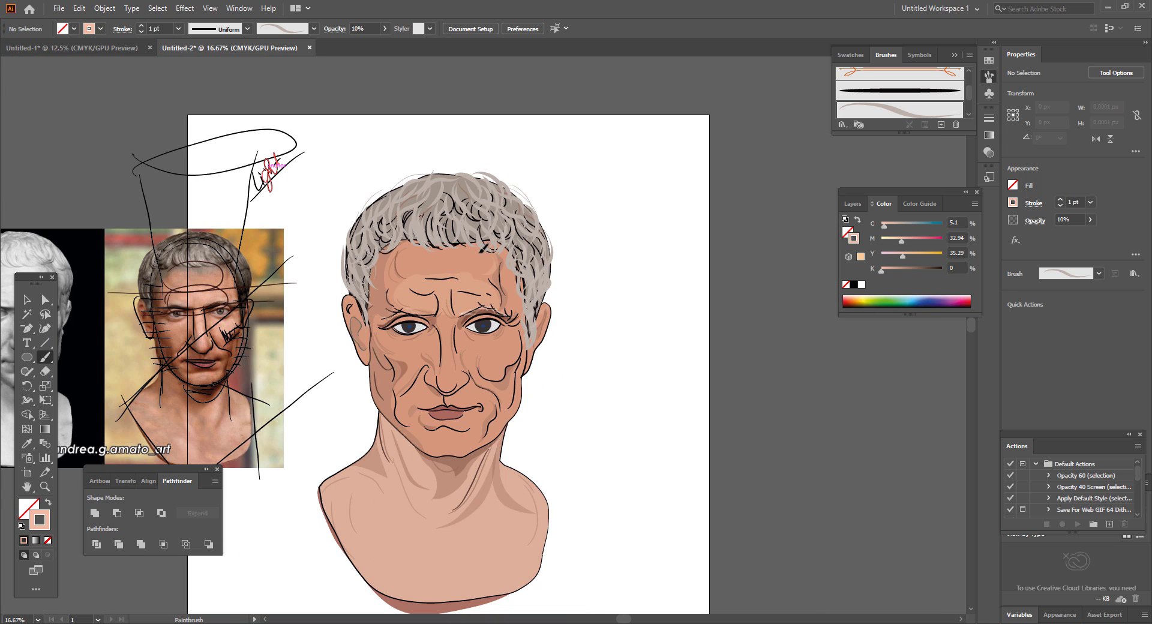
{"action": "left_click_drag", "start_coordinate": [481, 254], "coordinate": [484, 248]}
{"action": "left_click_drag", "start_coordinate": [462, 337], "coordinate": [465, 334]}
- Inspect the faint stroke under the right eye and the surrounding face shading up close
{"action": "key", "text": "v"}
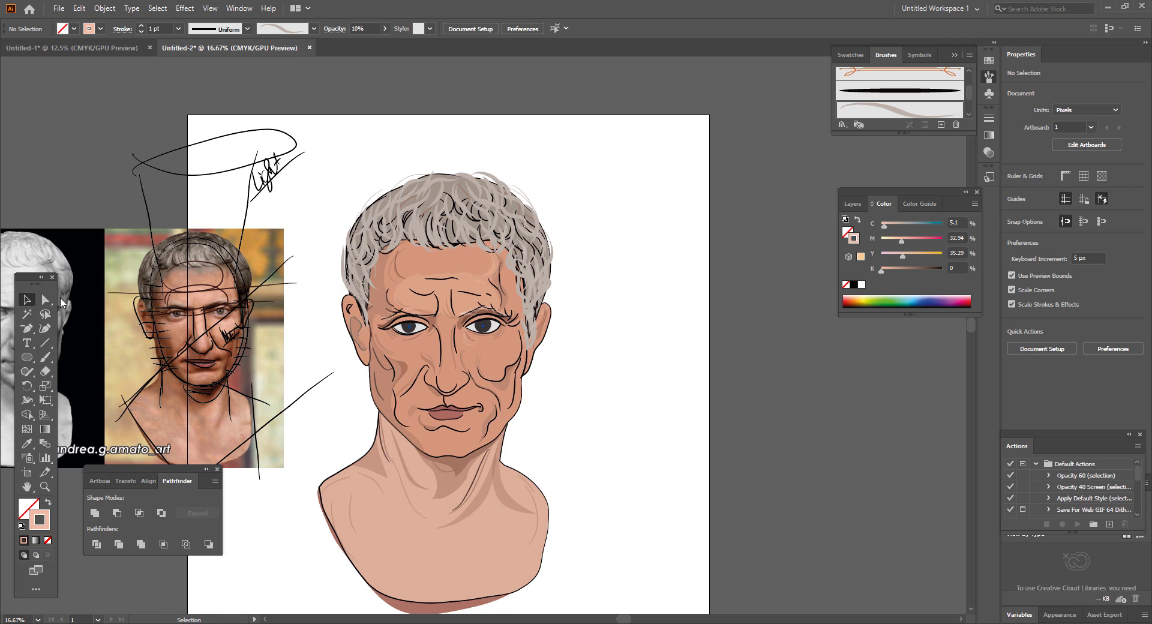
{"action": "left_click", "coordinate": [472, 347]}
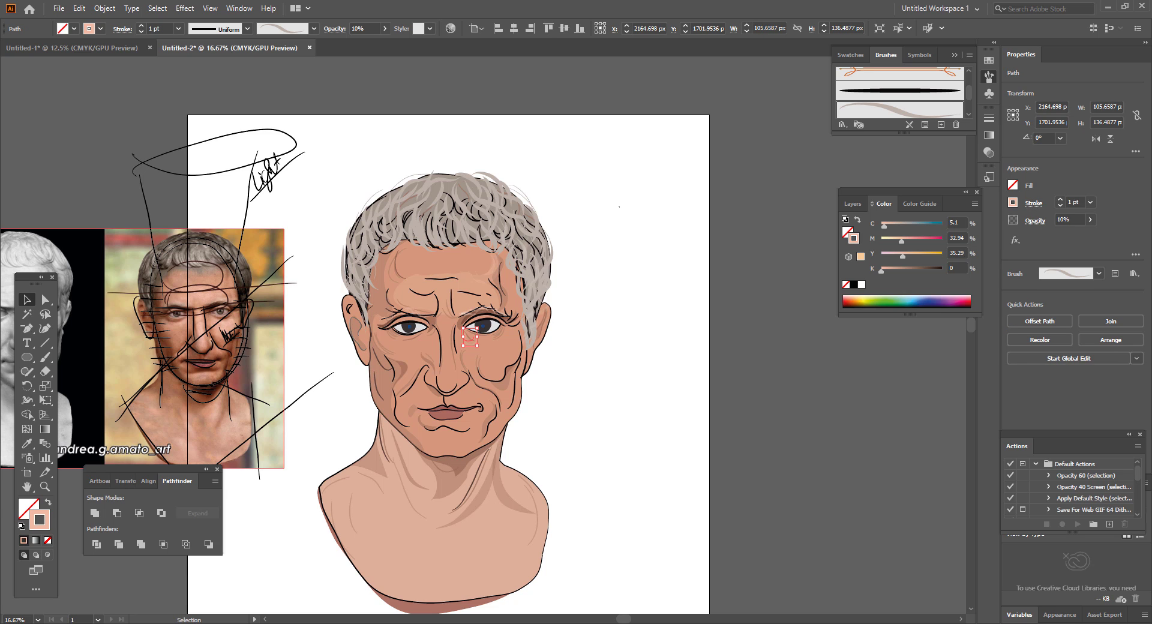
{"action": "key", "text": "ctrl+plus"}
{"action": "key", "text": "ctrl+plus"}
{"action": "key", "text": "ctrl+plus"}
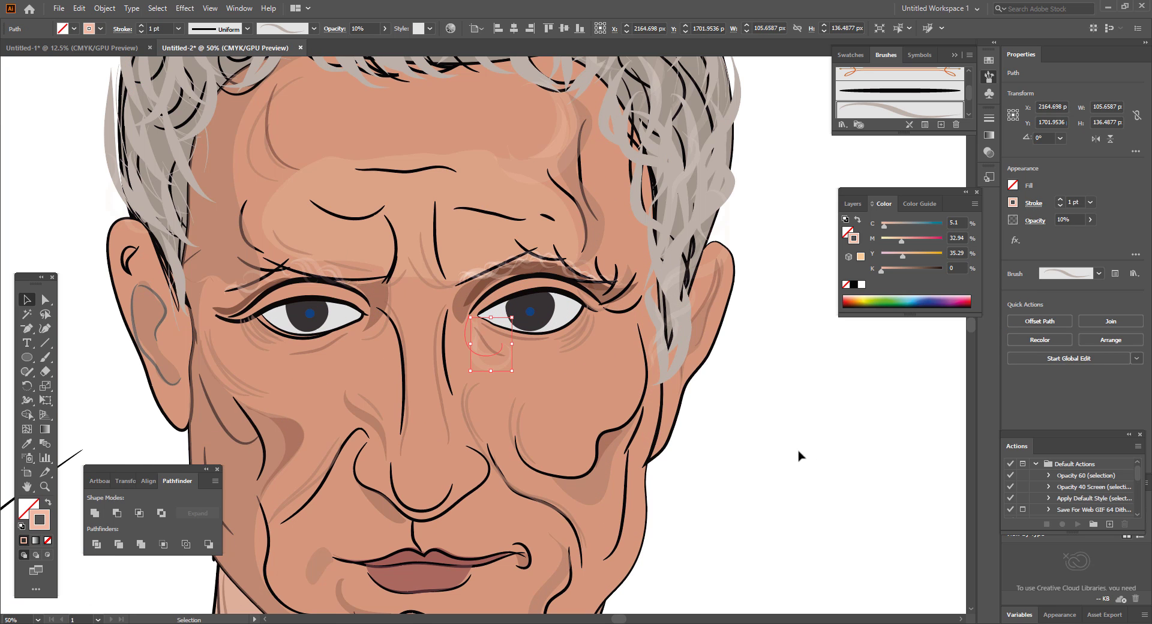
{"action": "left_click", "coordinate": [807, 457]}
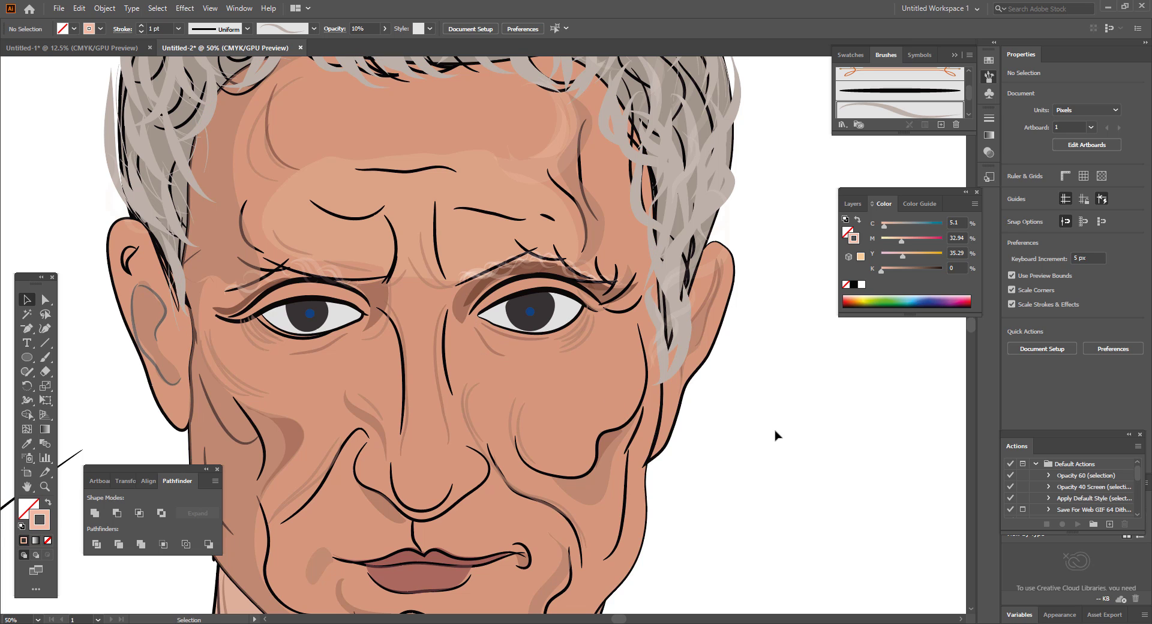
{"action": "scroll", "coordinate": [774, 468], "scroll_direction": "up", "scroll_amount": 1}
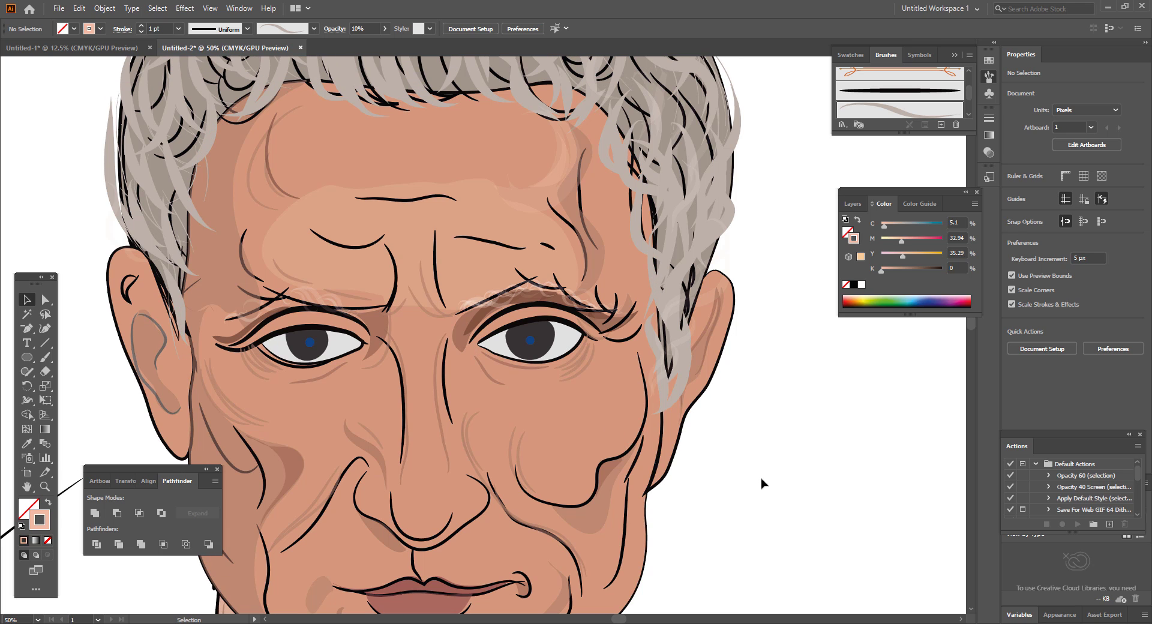
{"action": "scroll", "coordinate": [761, 483], "scroll_direction": "up", "scroll_amount": 1}
- Switch the Paintbrush to the black tapered art brush
{"action": "left_click", "coordinate": [913, 91]}
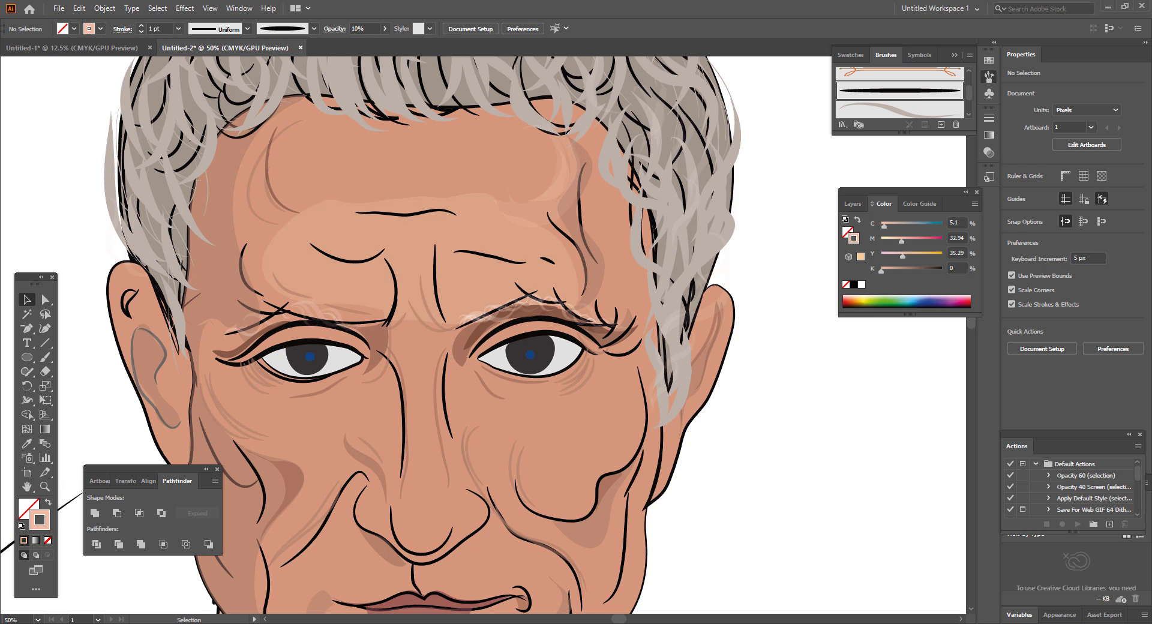
{"action": "left_click", "coordinate": [44, 357]}
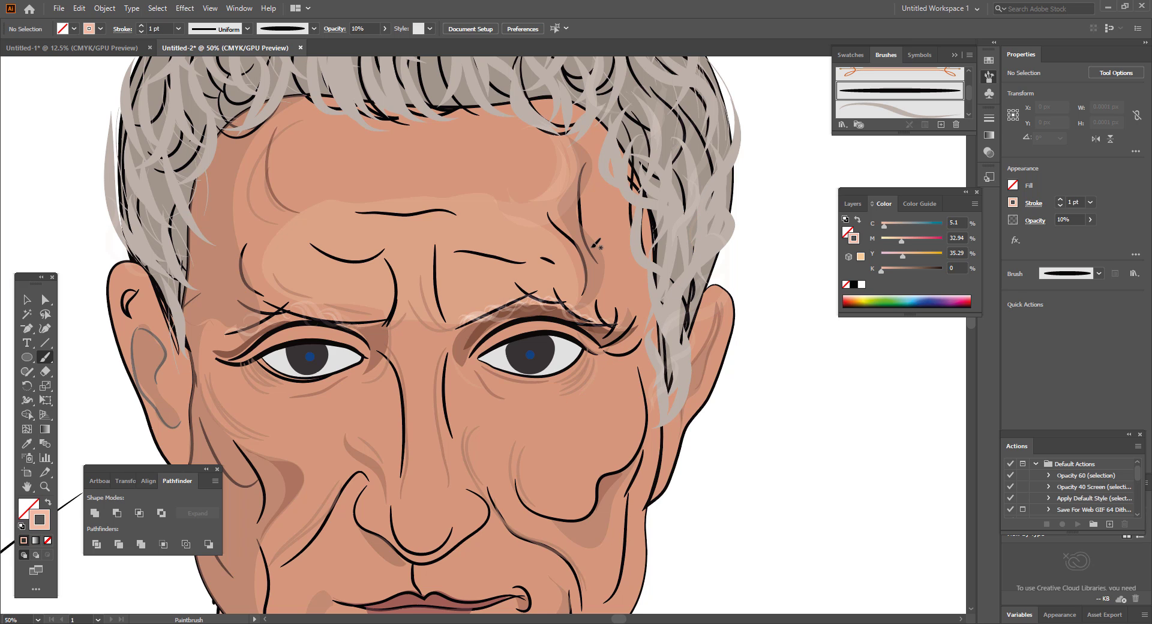
{"action": "key", "text": "ctrl+minus"}
{"action": "key", "text": "ctrl+minus"}
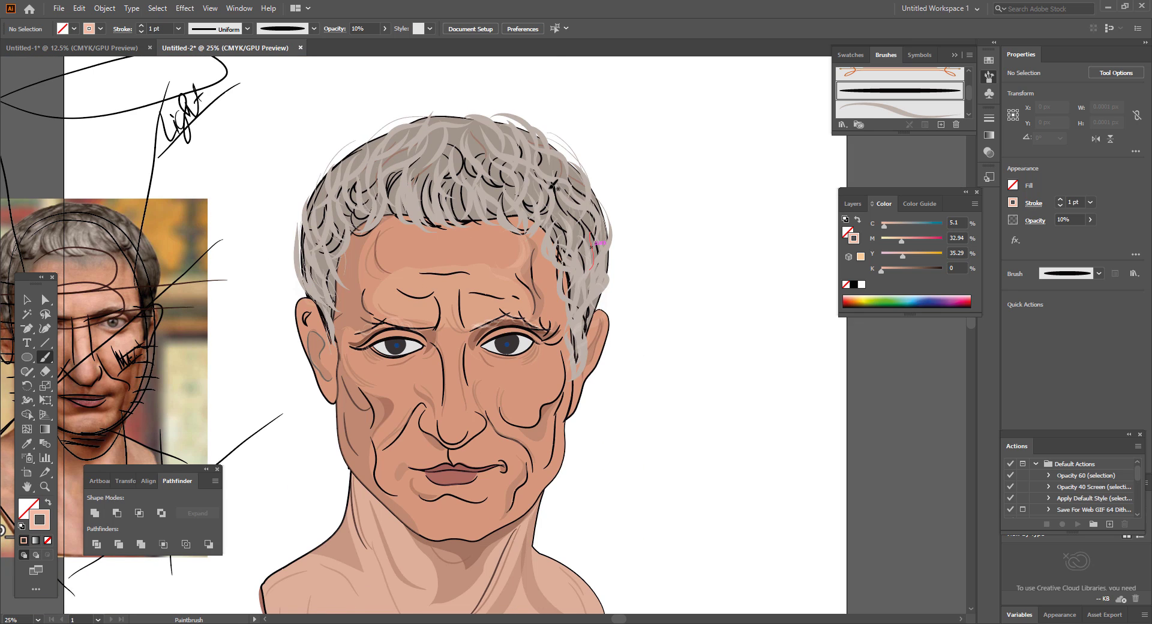
{"action": "scroll", "coordinate": [544, 199], "scroll_direction": "down", "scroll_amount": 2}
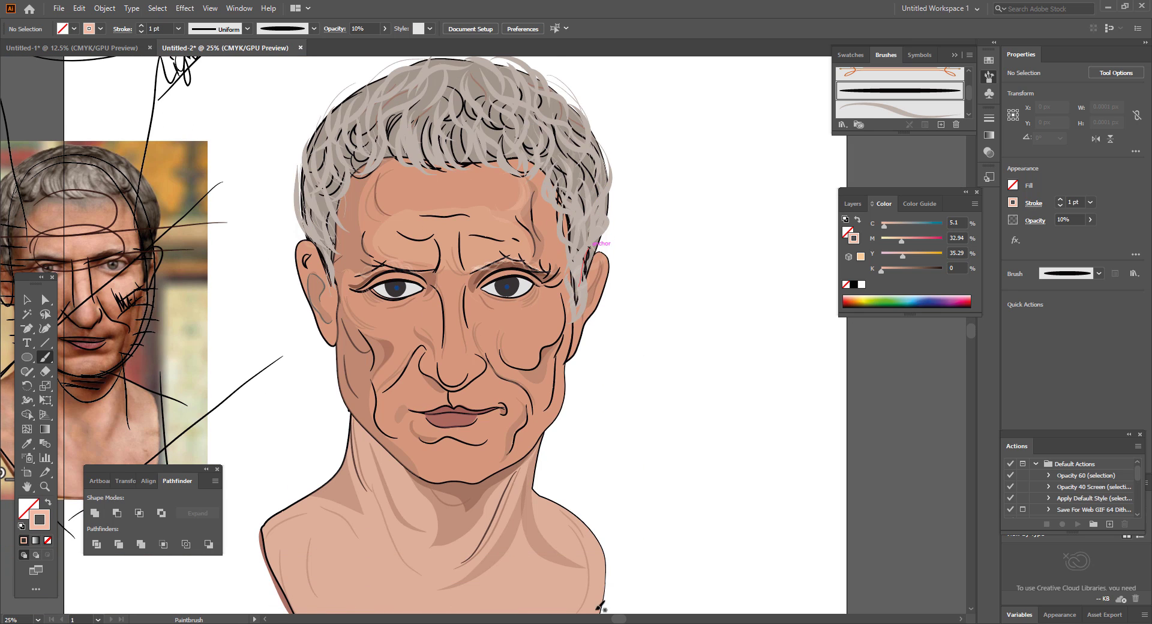
{"action": "left_click_drag", "start_coordinate": [619, 619], "coordinate": [585, 619]}
{"action": "scroll", "coordinate": [421, 457], "scroll_direction": "down", "scroll_amount": 2}
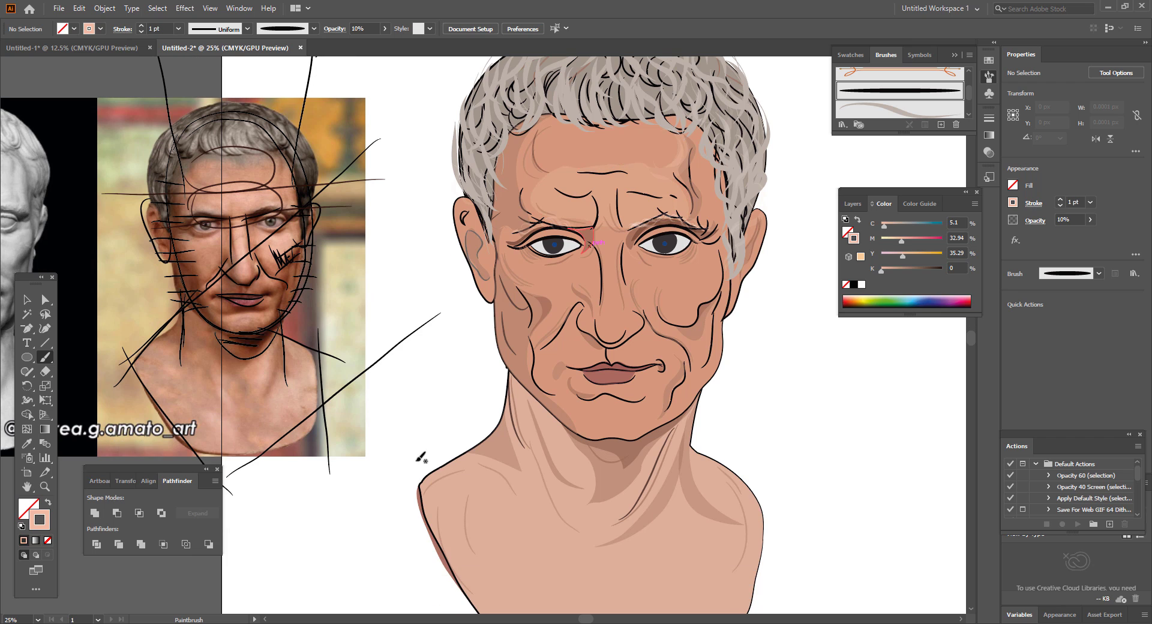
{"action": "key", "text": "ctrl+minus"}
{"action": "key", "text": "ctrl+minus"}
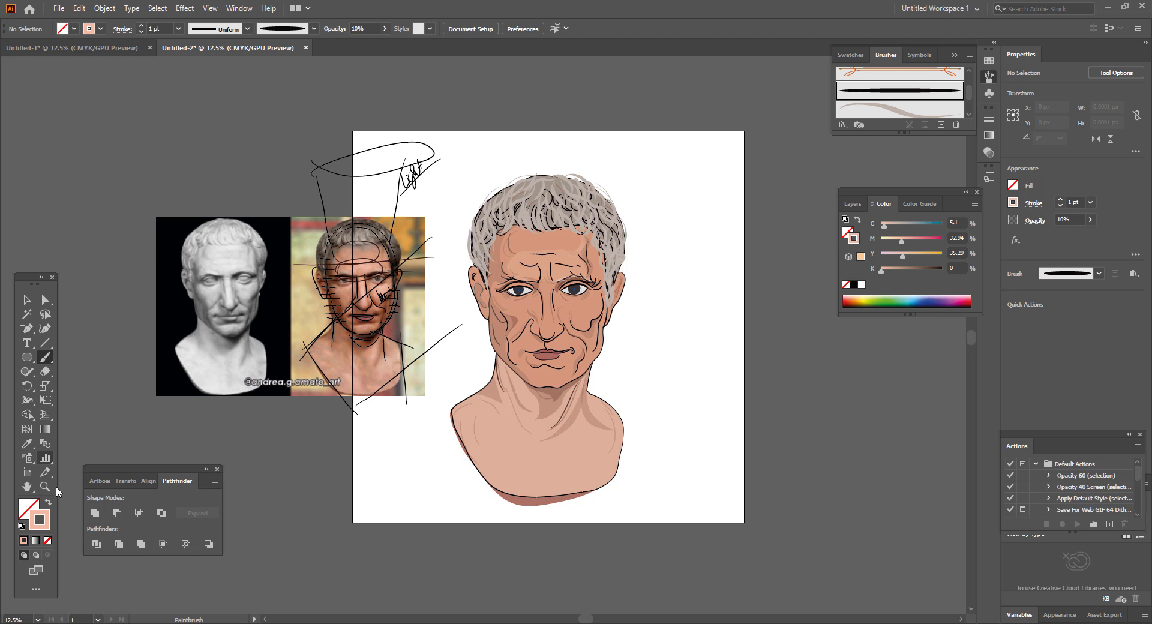
- Change the Paintbrush's stroke colour to near-black, about C 68, M 76, Y 67, K 92
{"action": "double_click", "coordinate": [48, 514]}
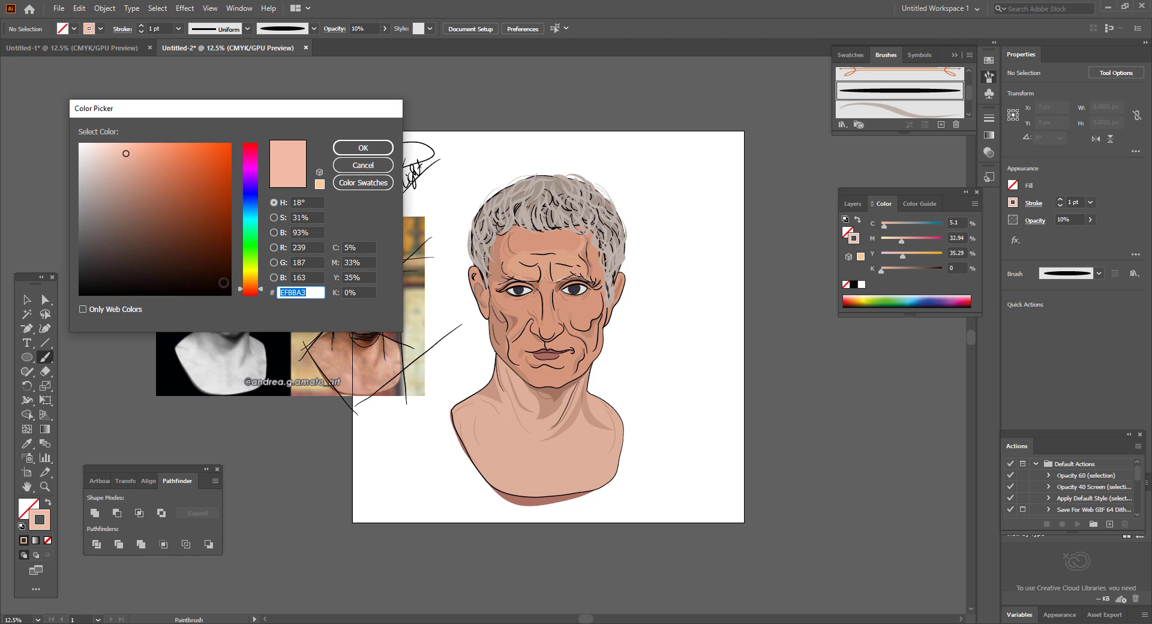
{"action": "left_click", "coordinate": [224, 283]}
{"action": "left_click", "coordinate": [363, 148]}
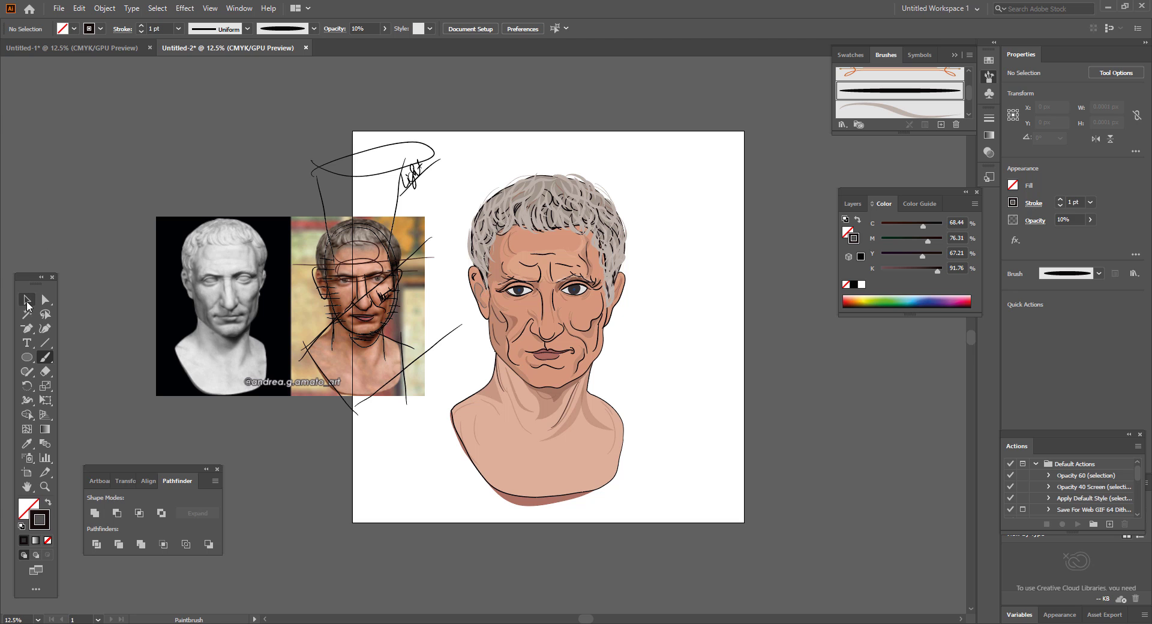
{"action": "left_click", "coordinate": [27, 305]}
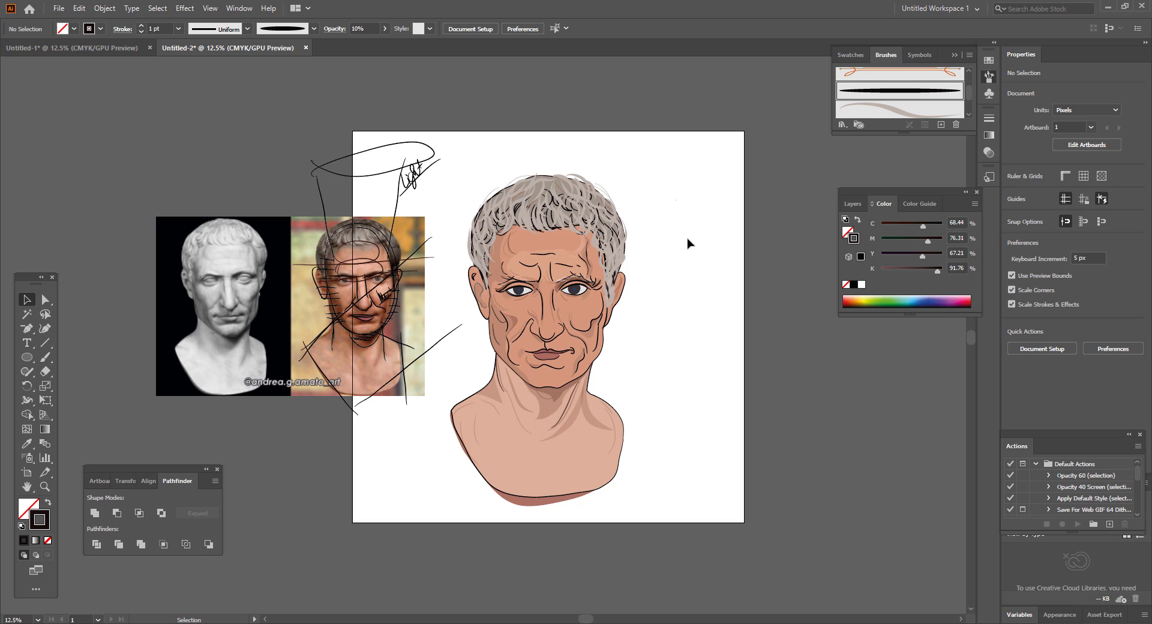
{"action": "key", "text": "ctrl+plus"}
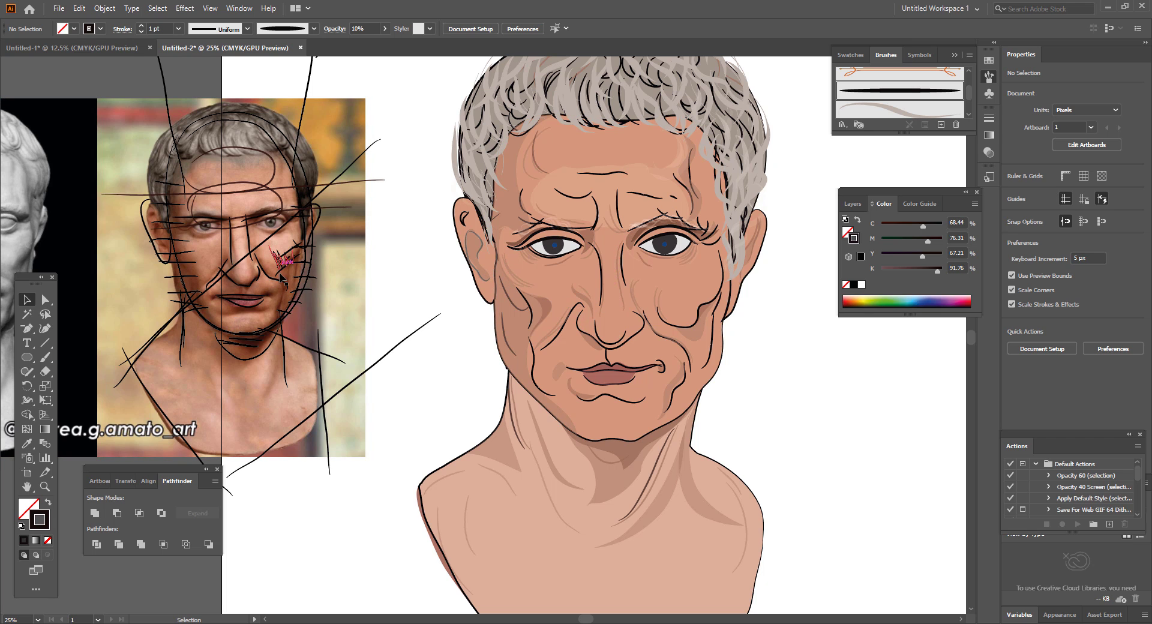
{"action": "left_click", "coordinate": [45, 357]}
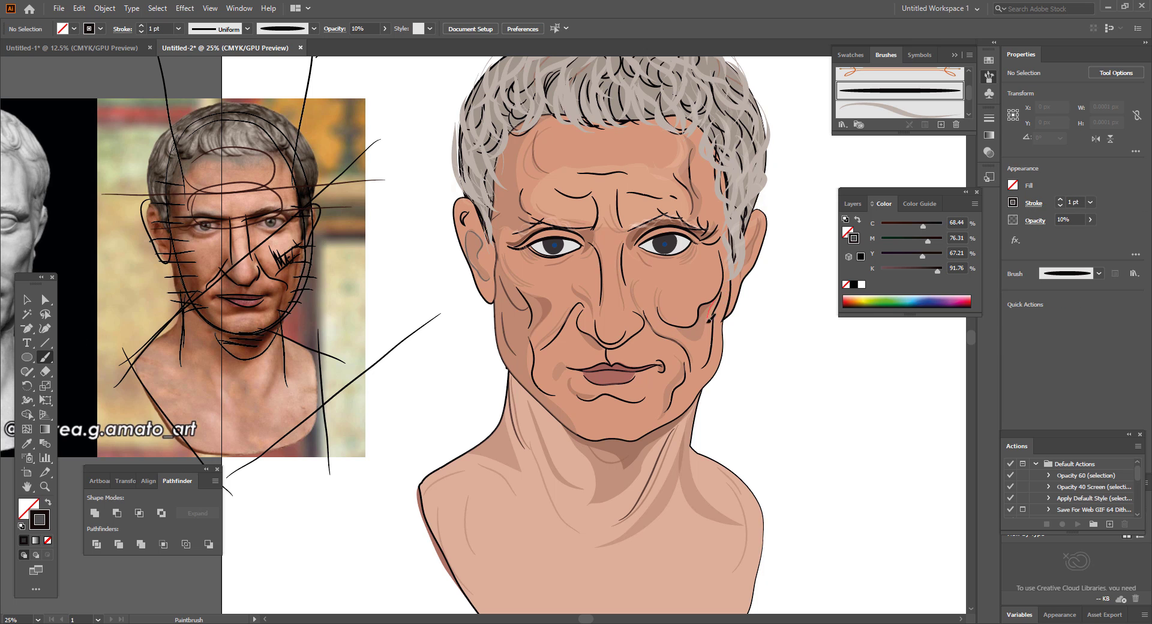
- Paint small faint near-black strokes at 10% opacity on both cheeks and beside the mouth corners of the portrait
{"action": "left_click_drag", "start_coordinate": [707, 341], "coordinate": [707, 343]}
{"action": "left_click_drag", "start_coordinate": [549, 381], "coordinate": [550, 380]}
{"action": "left_click_drag", "start_coordinate": [653, 386], "coordinate": [655, 379]}
{"action": "left_click_drag", "start_coordinate": [556, 306], "coordinate": [553, 309]}
- Paint faint practice S and C curves and chains of loops on the blank artboard either side of the portrait
{"action": "left_click_drag", "start_coordinate": [826, 358], "coordinate": [813, 411]}
{"action": "left_click_drag", "start_coordinate": [860, 349], "coordinate": [878, 380]}
{"action": "mouse_move", "coordinate": [814, 428]}
{"action": "left_mouse_down"}
{"action": "mouse_move", "coordinate": [785, 453]}
{"action": "mouse_move", "coordinate": [823, 461]}
{"action": "left_mouse_up"}
{"action": "mouse_move", "coordinate": [858, 416]}
{"action": "left_mouse_down"}
{"action": "mouse_move", "coordinate": [838, 426]}
{"action": "mouse_move", "coordinate": [855, 465]}
{"action": "mouse_move", "coordinate": [887, 449]}
{"action": "left_mouse_up"}
{"action": "mouse_move", "coordinate": [842, 489]}
{"action": "left_mouse_down"}
{"action": "mouse_move", "coordinate": [825, 523]}
{"action": "mouse_move", "coordinate": [843, 495]}
{"action": "mouse_move", "coordinate": [846, 523]}
{"action": "left_mouse_up"}
{"action": "key", "text": "ctrl+minus"}
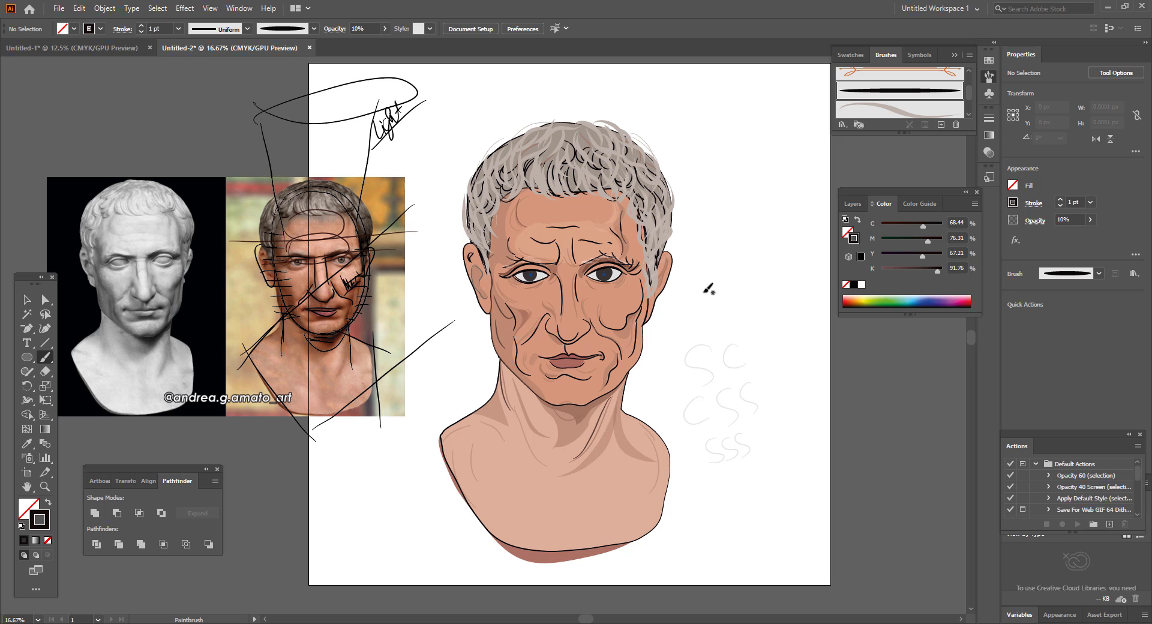
{"action": "mouse_move", "coordinate": [703, 292]}
{"action": "left_mouse_down"}
{"action": "mouse_move", "coordinate": [725, 276]}
{"action": "mouse_move", "coordinate": [748, 280]}
{"action": "mouse_move", "coordinate": [754, 250]}
{"action": "mouse_move", "coordinate": [761, 266]}
{"action": "mouse_move", "coordinate": [764, 240]}
{"action": "mouse_move", "coordinate": [781, 245]}
{"action": "mouse_move", "coordinate": [783, 214]}
{"action": "mouse_move", "coordinate": [802, 216]}
{"action": "mouse_move", "coordinate": [805, 191]}
{"action": "left_mouse_up"}
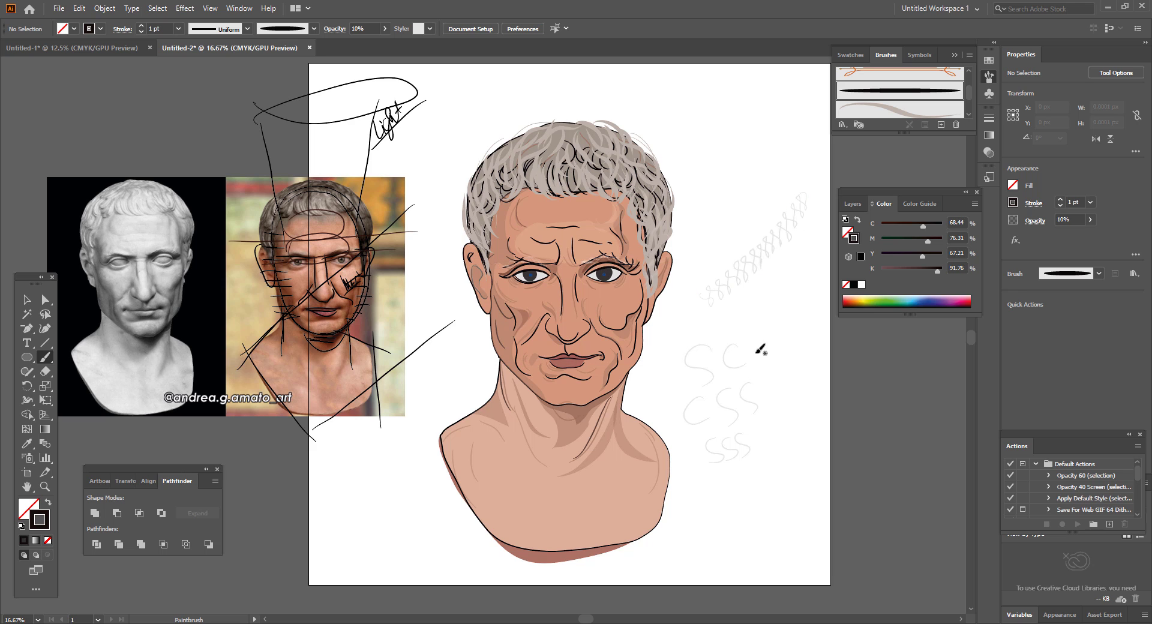
{"action": "left_click_drag", "start_coordinate": [720, 534], "coordinate": [803, 451]}
{"action": "mouse_move", "coordinate": [330, 512]}
{"action": "left_mouse_down"}
{"action": "mouse_move", "coordinate": [320, 530]}
{"action": "mouse_move", "coordinate": [339, 487]}
{"action": "mouse_move", "coordinate": [365, 468]}
{"action": "left_mouse_up"}
{"action": "mouse_move", "coordinate": [339, 540]}
{"action": "left_mouse_down"}
{"action": "mouse_move", "coordinate": [369, 526]}
{"action": "mouse_move", "coordinate": [375, 498]}
{"action": "mouse_move", "coordinate": [383, 510]}
{"action": "mouse_move", "coordinate": [418, 422]}
{"action": "left_mouse_up"}
{"action": "left_click_drag", "start_coordinate": [352, 559], "coordinate": [387, 533]}
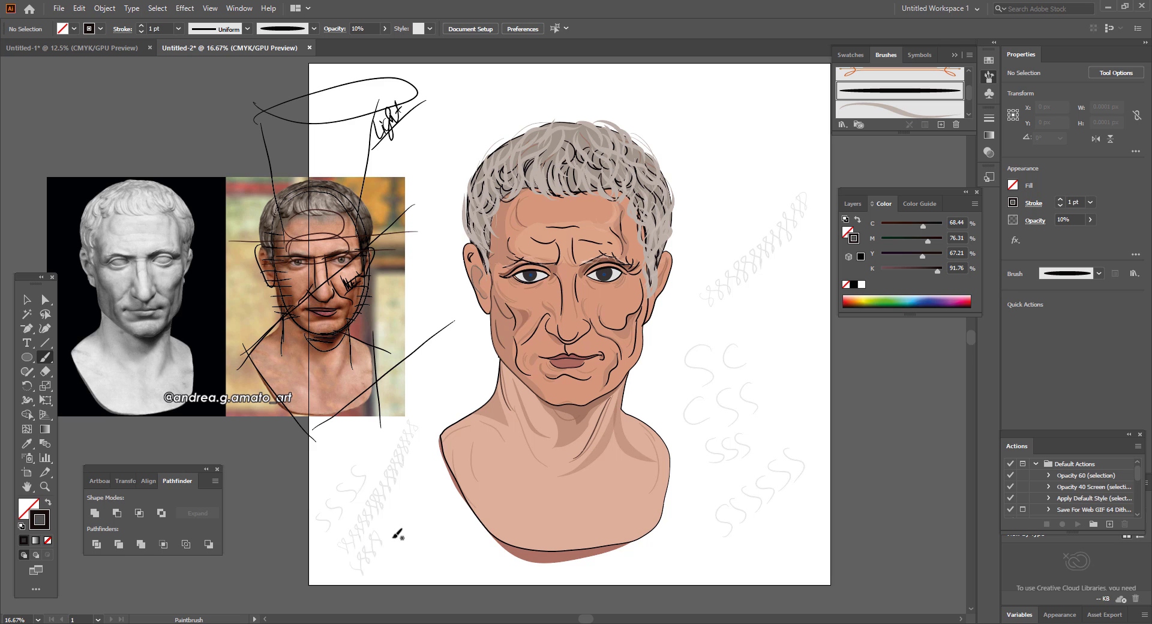
- Delete the practice S, C and loop strokes from both sides of the portrait
{"action": "left_click", "coordinate": [26, 299]}
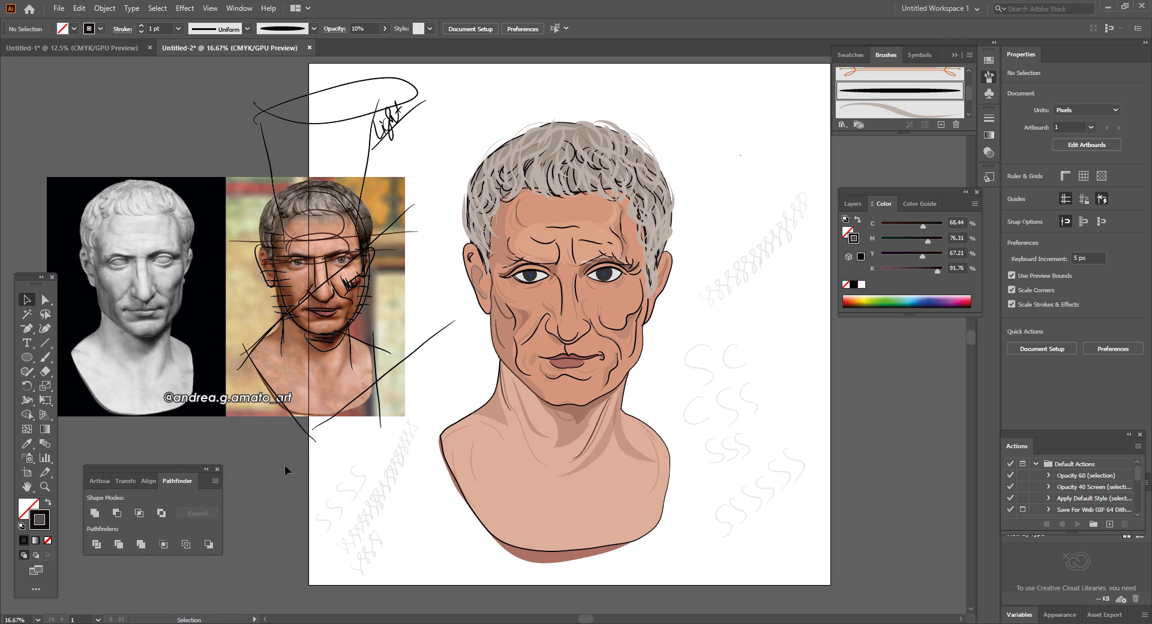
{"action": "left_click_drag", "start_coordinate": [286, 470], "coordinate": [373, 586]}
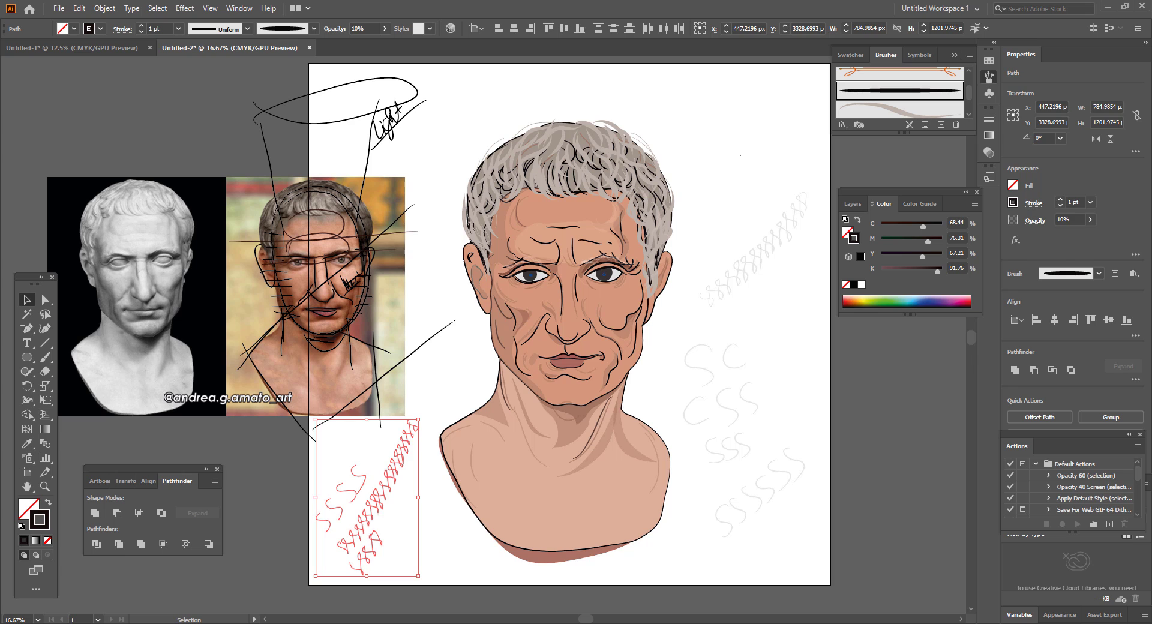
{"action": "key", "text": "Delete"}
{"action": "mouse_move", "coordinate": [712, 183]}
{"action": "left_mouse_down"}
{"action": "mouse_move", "coordinate": [764, 496]}
{"action": "mouse_move", "coordinate": [792, 543]}
{"action": "left_mouse_up"}
{"action": "key", "text": "Delete"}
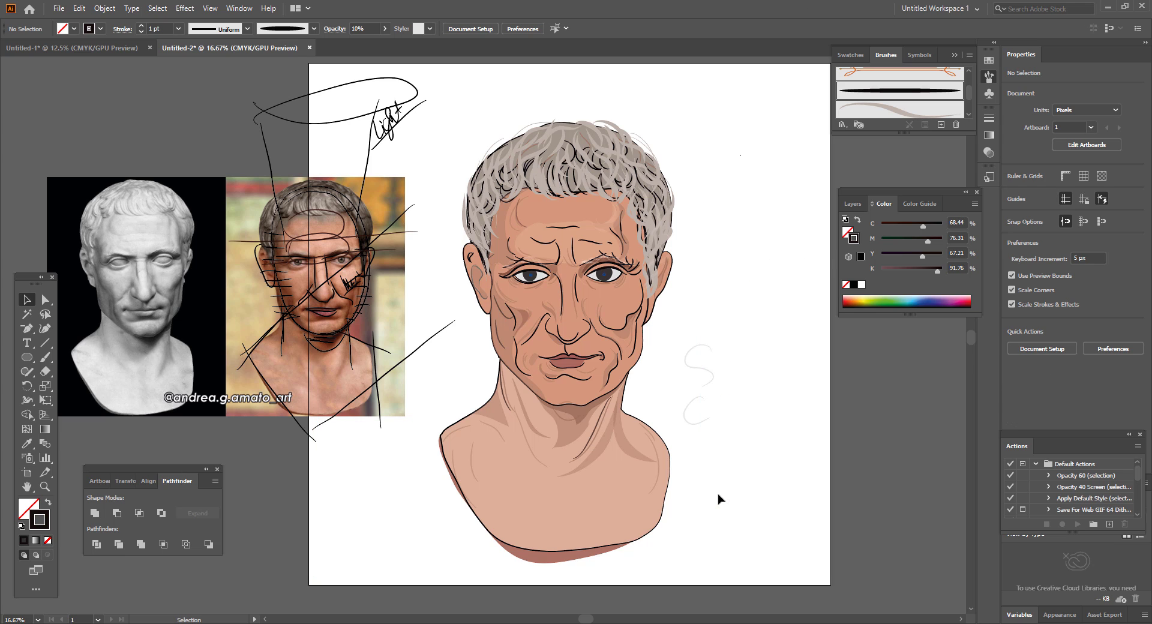
{"action": "left_click_drag", "start_coordinate": [724, 427], "coordinate": [720, 424]}
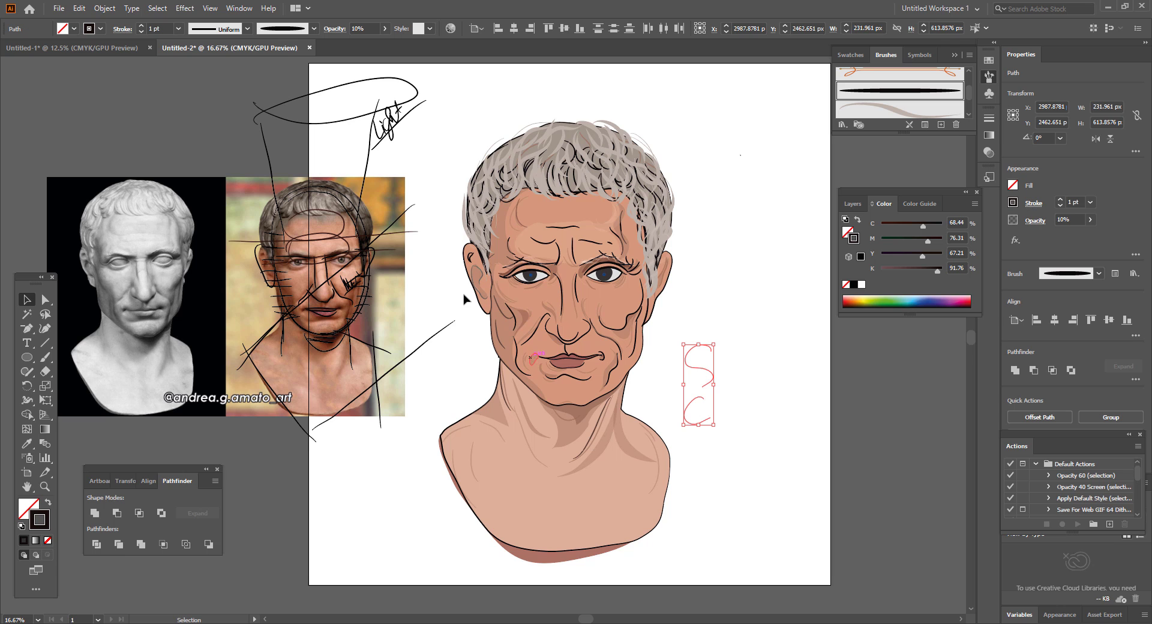
{"action": "key", "text": "Delete"}
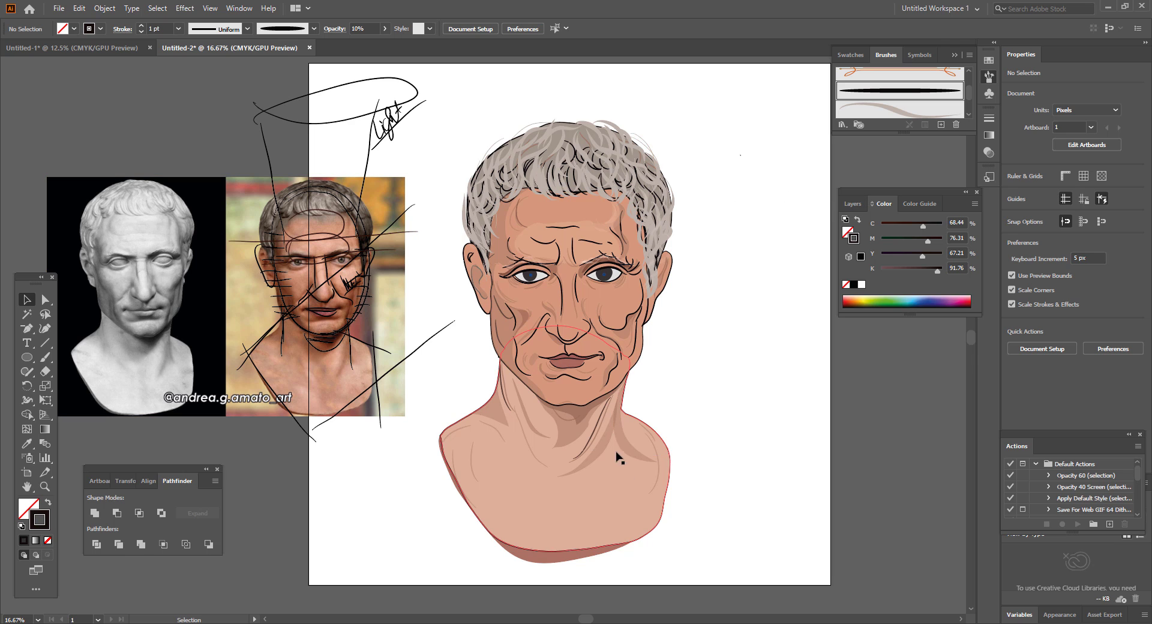
- Set the Paintbrush to 96% opacity with the red stroke colour F70808
{"action": "scroll", "coordinate": [673, 444], "scroll_direction": "up", "scroll_amount": 1}
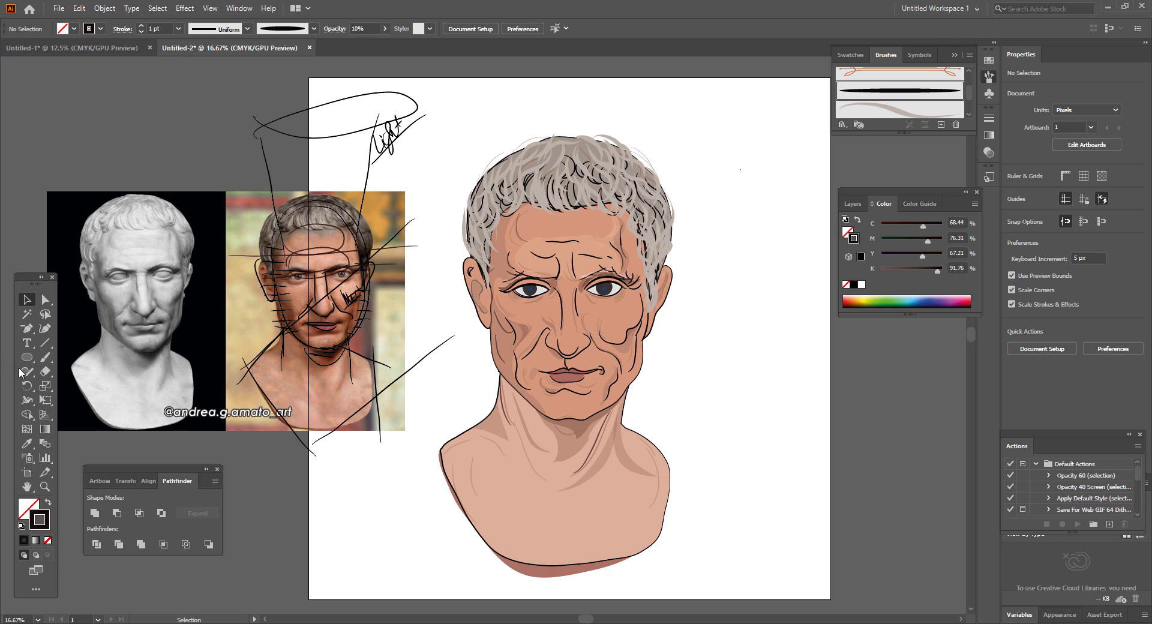
{"action": "left_click", "coordinate": [46, 357]}
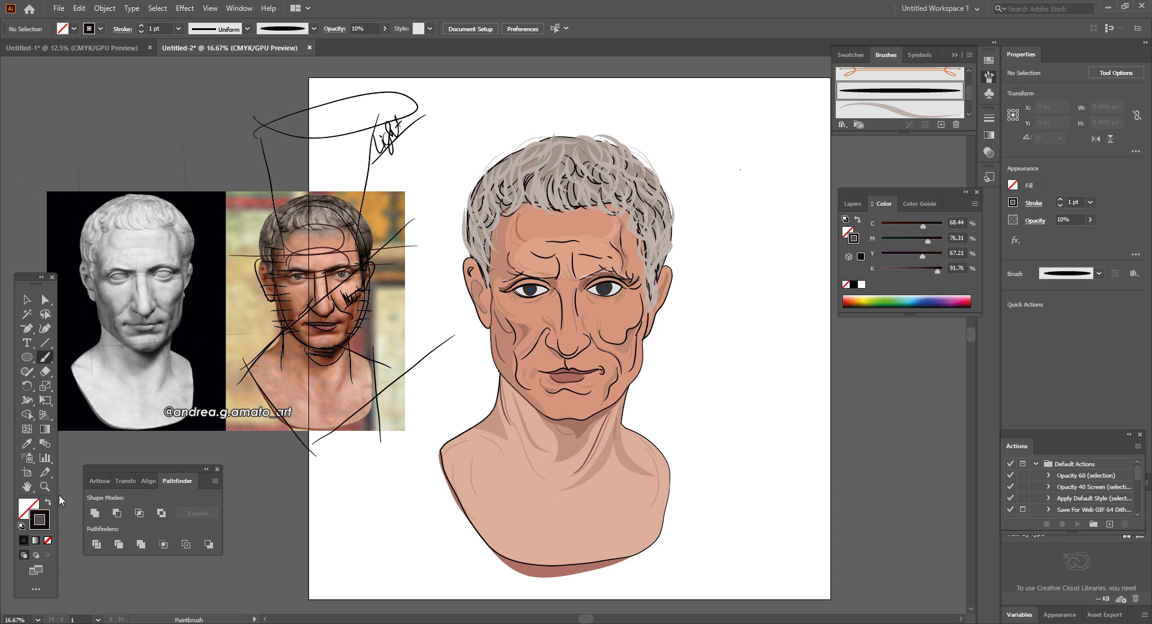
{"action": "left_click", "coordinate": [385, 28]}
{"action": "left_click_drag", "start_coordinate": [350, 45], "coordinate": [380, 44]}
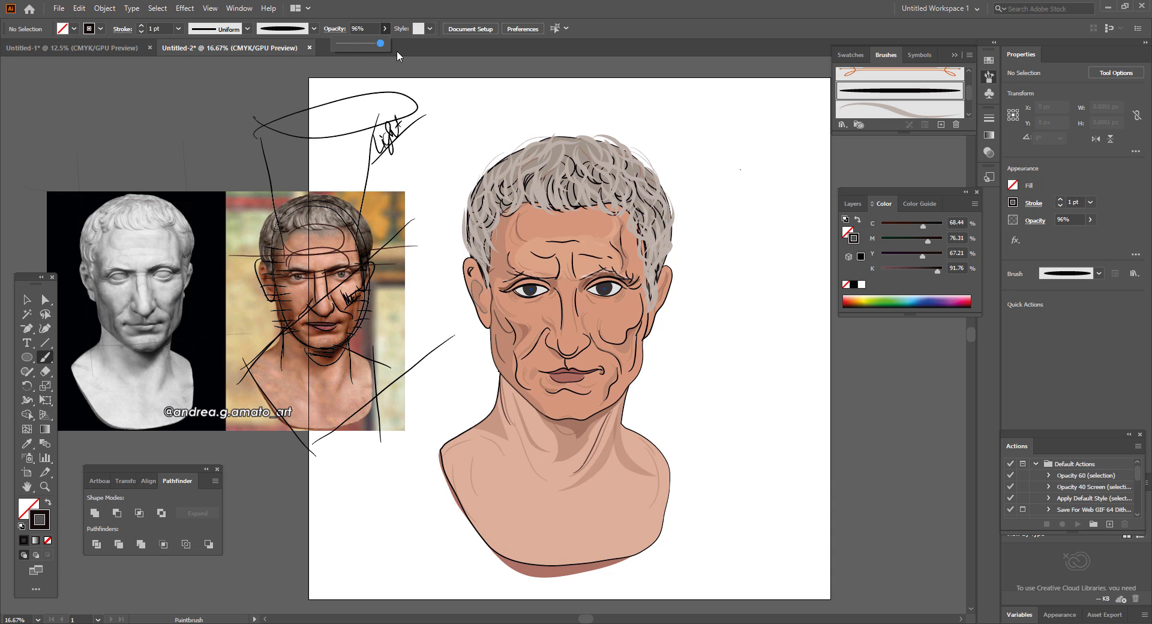
{"action": "double_click", "coordinate": [45, 523]}
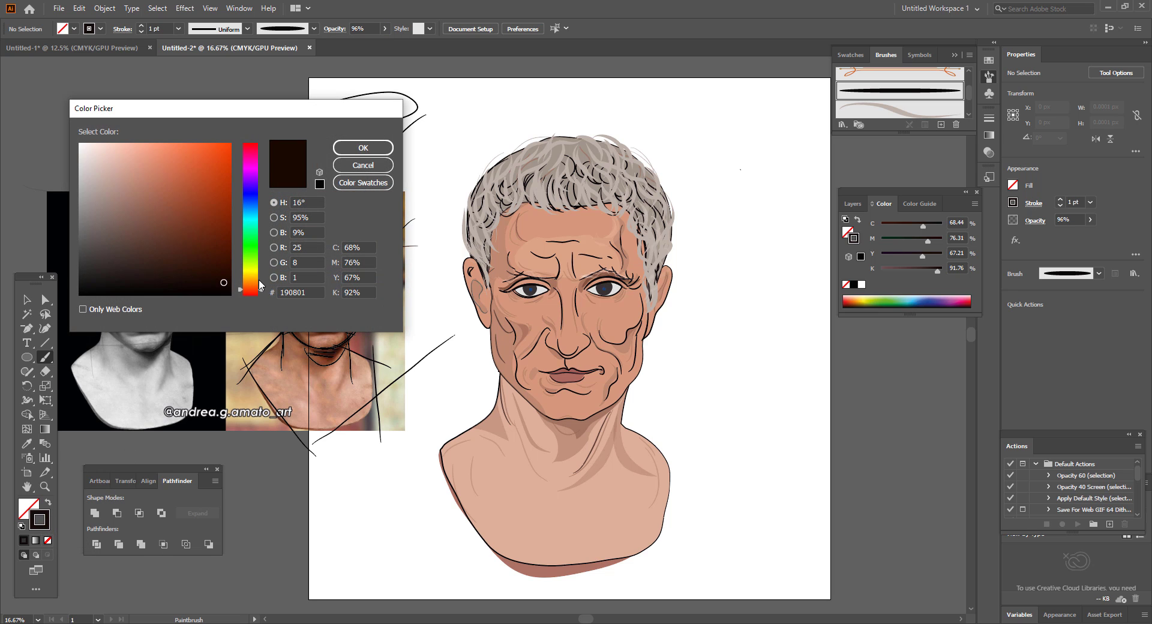
{"action": "left_click_drag", "start_coordinate": [259, 290], "coordinate": [259, 310]}
{"action": "left_click", "coordinate": [231, 144]}
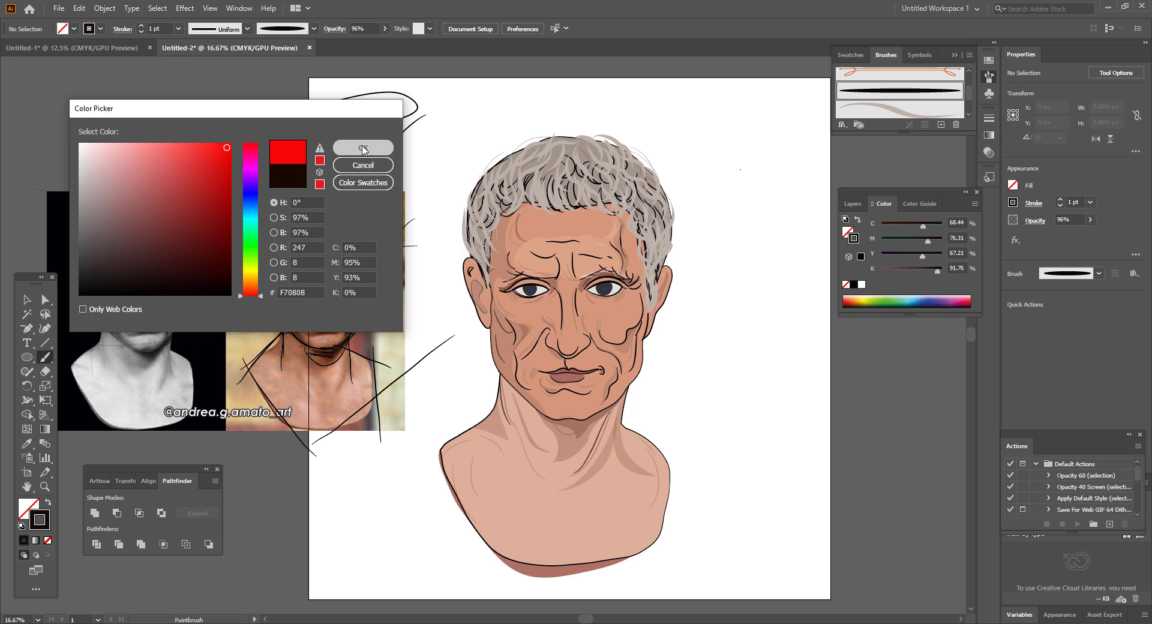
{"action": "left_click", "coordinate": [363, 147]}
- Frame the marble bust's head with two horizontal and two vertical red lines, and curve one stroke around each eye area from above
{"action": "left_click_drag", "start_coordinate": [62, 204], "coordinate": [226, 201]}
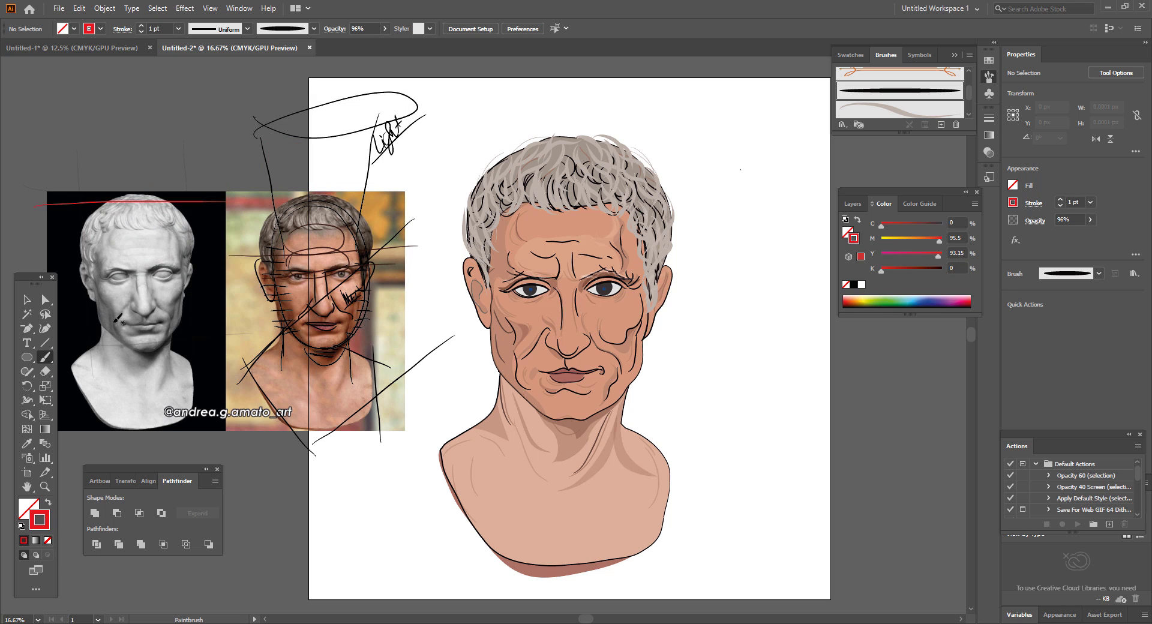
{"action": "left_click_drag", "start_coordinate": [71, 352], "coordinate": [238, 340]}
{"action": "left_click_drag", "start_coordinate": [86, 179], "coordinate": [92, 377]}
{"action": "left_click_drag", "start_coordinate": [191, 183], "coordinate": [184, 384]}
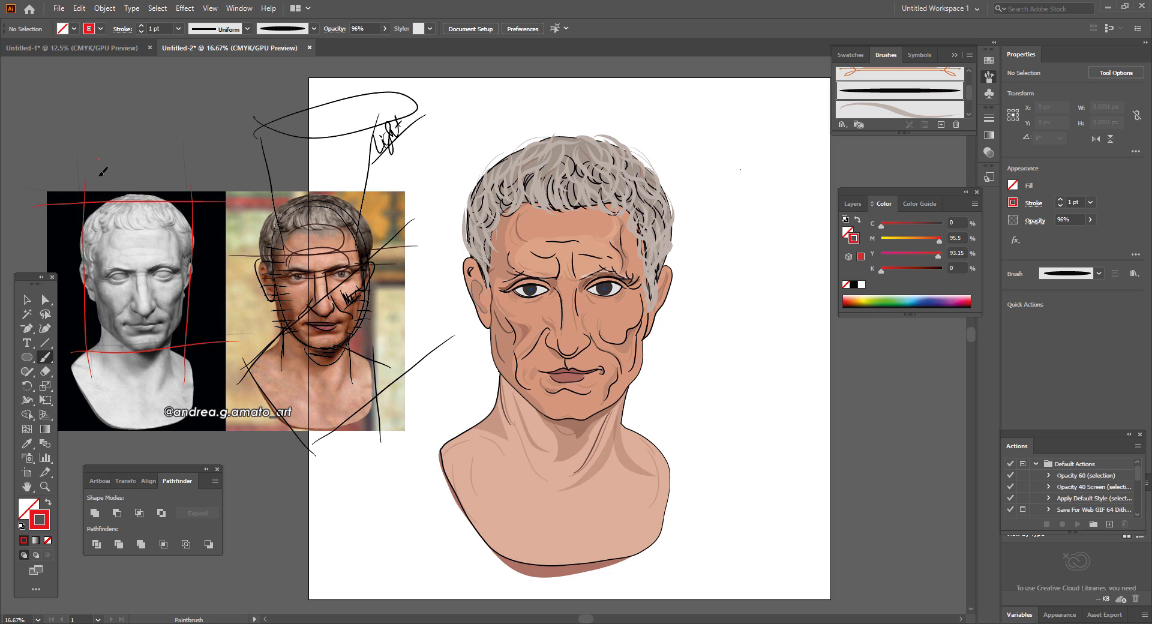
{"action": "left_click_drag", "start_coordinate": [103, 172], "coordinate": [116, 288]}
{"action": "mouse_move", "coordinate": [197, 161]}
{"action": "left_mouse_down"}
{"action": "mouse_move", "coordinate": [161, 282]}
{"action": "mouse_move", "coordinate": [97, 287]}
{"action": "mouse_move", "coordinate": [123, 270]}
{"action": "mouse_move", "coordinate": [150, 282]}
{"action": "left_mouse_up"}
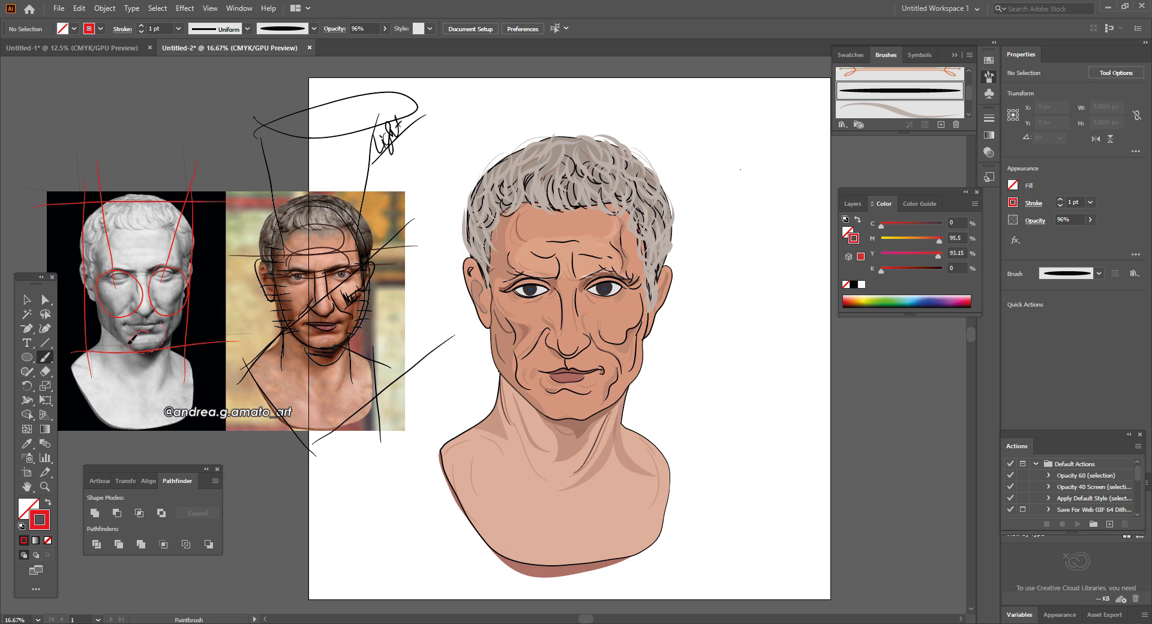
- Circle the marble bust's chin in red and draw long diagonal guide lines across both reference photos, marking the colour photo's cheek
{"action": "left_click_drag", "start_coordinate": [128, 344], "coordinate": [162, 336]}
{"action": "left_click_drag", "start_coordinate": [62, 373], "coordinate": [273, 285]}
{"action": "left_click_drag", "start_coordinate": [231, 375], "coordinate": [255, 359]}
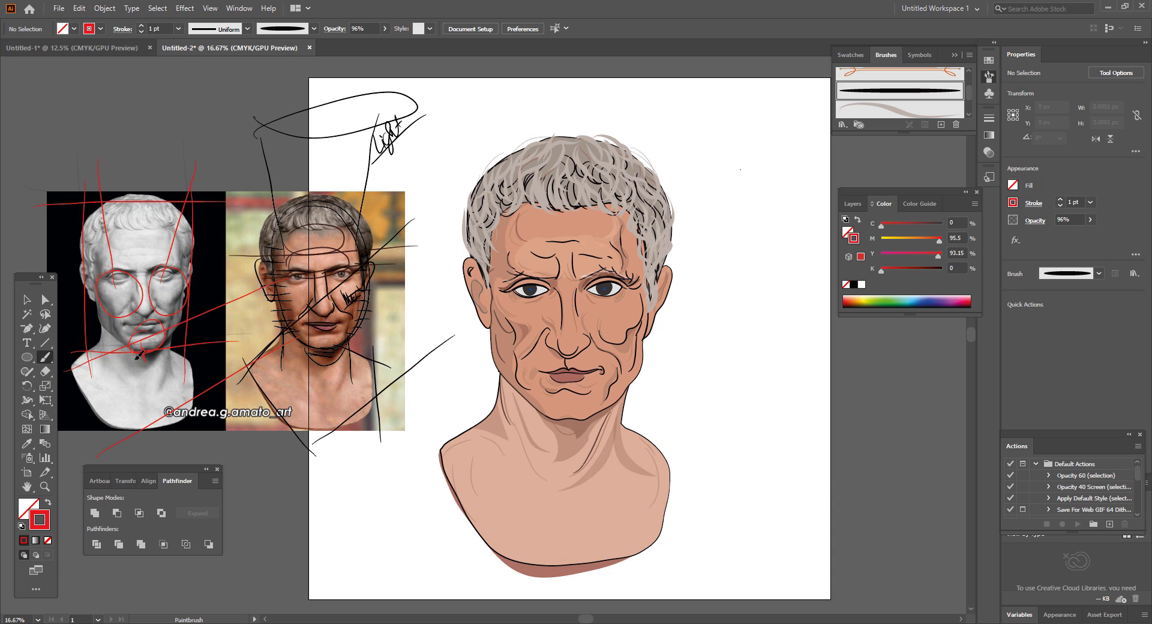
{"action": "mouse_move", "coordinate": [137, 356]}
{"action": "left_mouse_down"}
{"action": "mouse_move", "coordinate": [176, 356]}
{"action": "mouse_move", "coordinate": [173, 332]}
{"action": "mouse_move", "coordinate": [136, 355]}
{"action": "mouse_move", "coordinate": [180, 349]}
{"action": "left_mouse_up"}
{"action": "left_click_drag", "start_coordinate": [225, 207], "coordinate": [490, 329]}
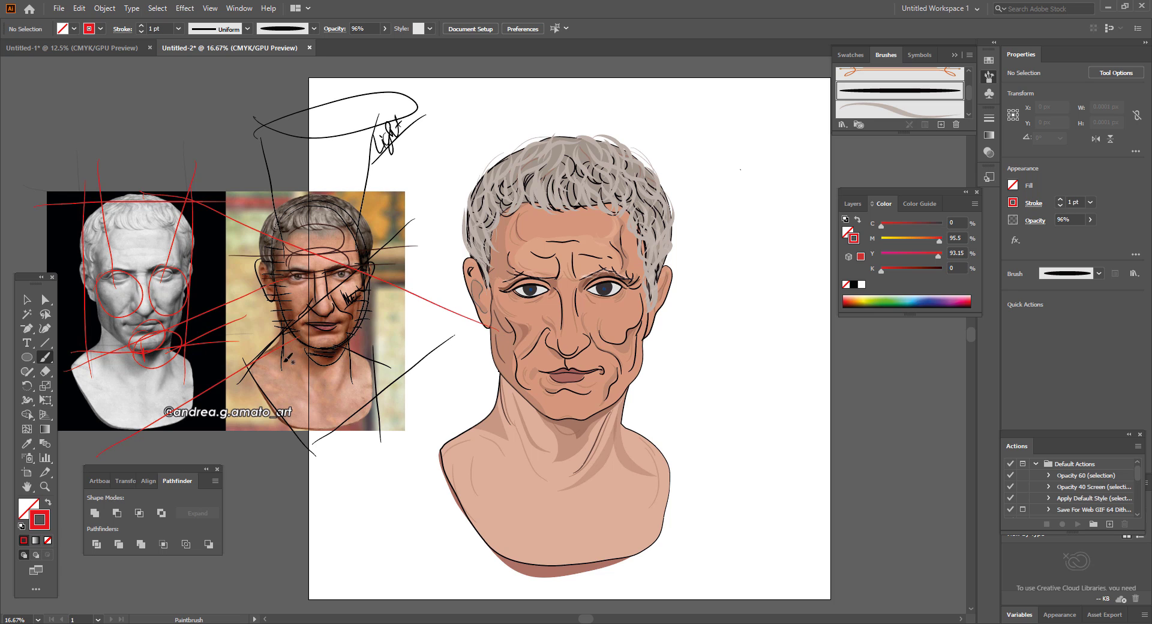
{"action": "key", "text": "ctrl+z"}
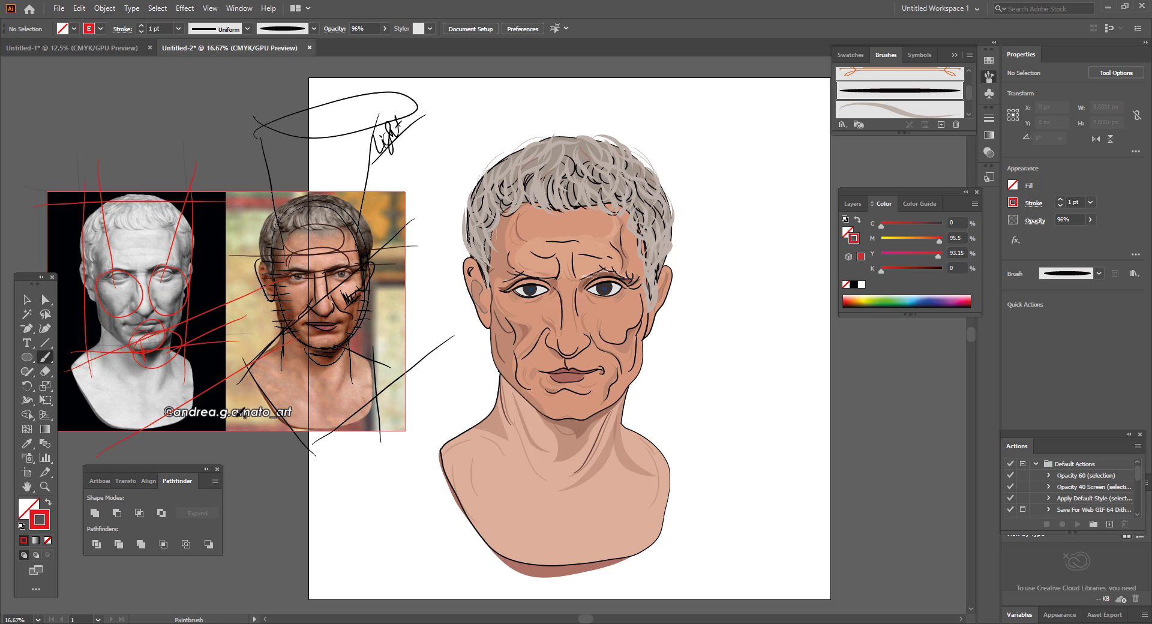
{"action": "left_click_drag", "start_coordinate": [207, 216], "coordinate": [441, 358]}
{"action": "mouse_move", "coordinate": [333, 293]}
{"action": "left_mouse_down"}
{"action": "mouse_move", "coordinate": [375, 285]}
{"action": "mouse_move", "coordinate": [346, 296]}
{"action": "mouse_move", "coordinate": [358, 286]}
{"action": "left_mouse_up"}
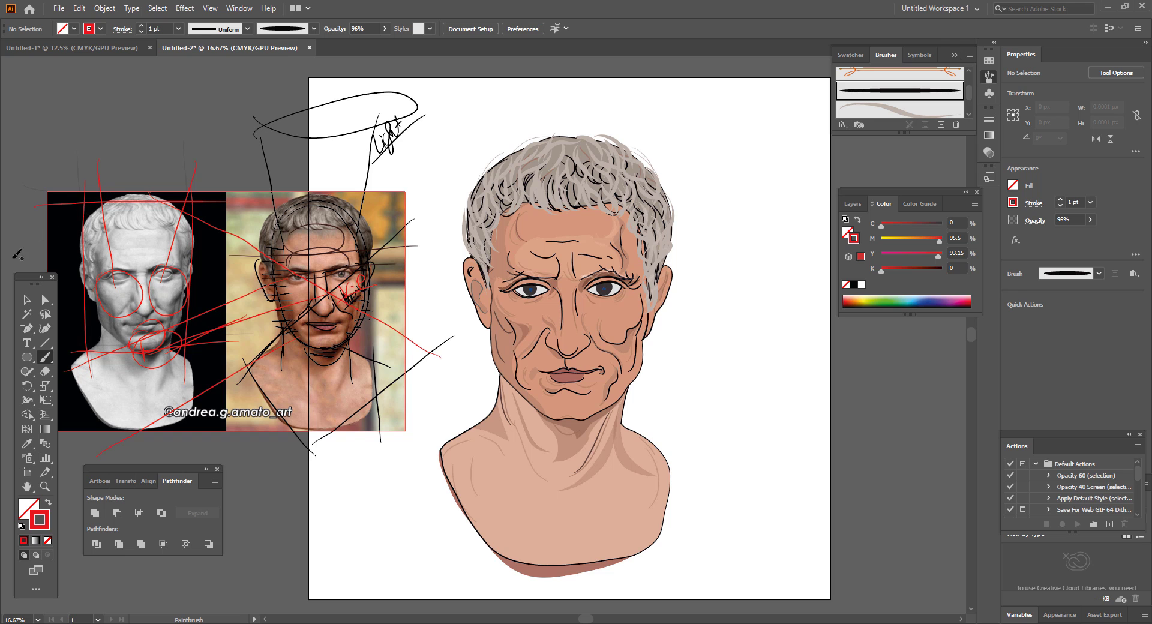
- Extend red perspective lines from the marble bust's head to a vanishing point beside it and label the point VP
{"action": "left_click_drag", "start_coordinate": [588, 618], "coordinate": [503, 618]}
{"action": "left_click_drag", "start_coordinate": [279, 241], "coordinate": [387, 198]}
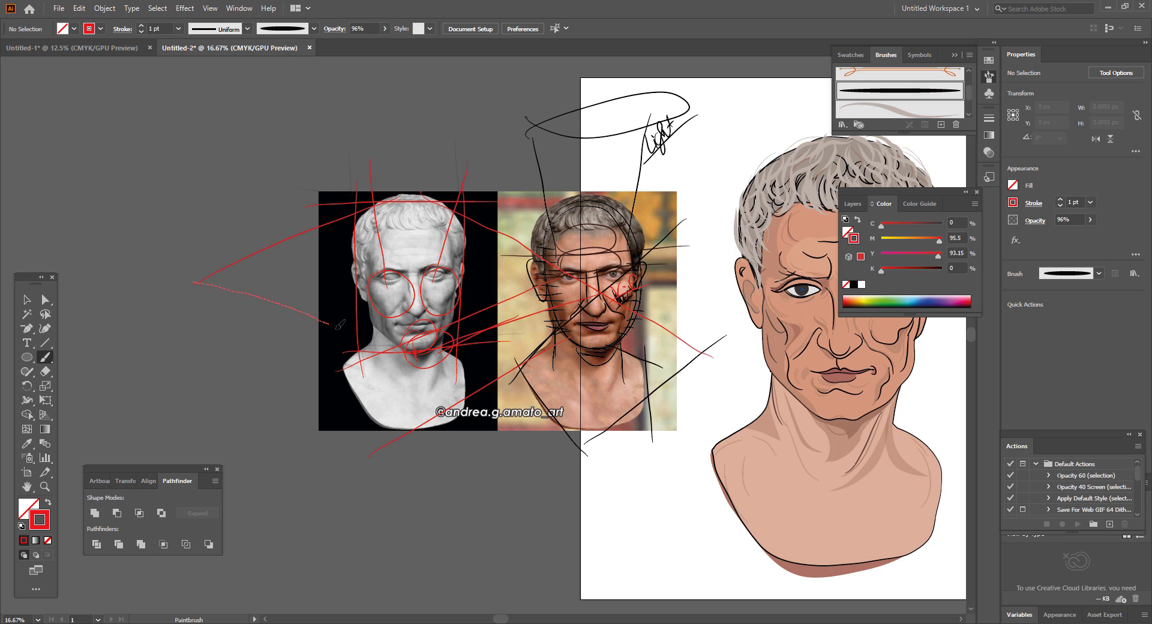
{"action": "left_click_drag", "start_coordinate": [339, 324], "coordinate": [403, 346]}
{"action": "left_click_drag", "start_coordinate": [166, 265], "coordinate": [162, 279]}
{"action": "left_click_drag", "start_coordinate": [136, 324], "coordinate": [198, 279]}
- Mark the marble bust's brow line and both sides of the forehead with red strokes
{"action": "mouse_move", "coordinate": [479, 254]}
{"action": "left_mouse_down"}
{"action": "mouse_move", "coordinate": [332, 264]}
{"action": "mouse_move", "coordinate": [476, 252]}
{"action": "left_mouse_up"}
{"action": "left_click_drag", "start_coordinate": [389, 222], "coordinate": [388, 257]}
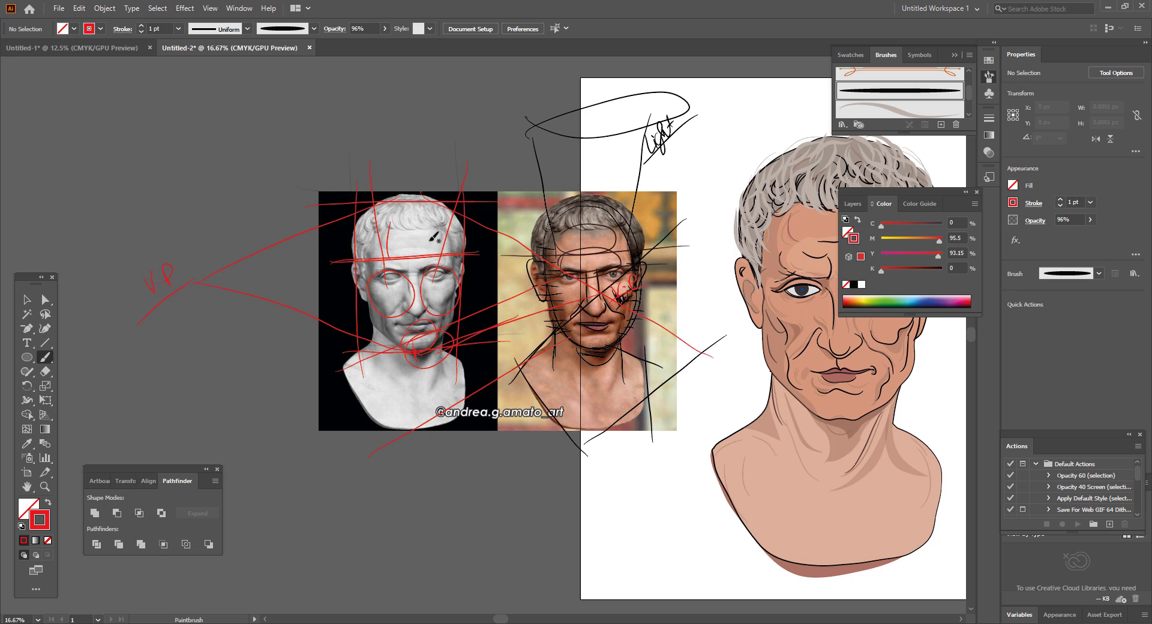
{"action": "left_click_drag", "start_coordinate": [438, 223], "coordinate": [443, 255]}
- Sketch a tilted red box with scribbled lettering above the VP label and hatch over the lettering
{"action": "left_click_drag", "start_coordinate": [180, 175], "coordinate": [196, 161]}
{"action": "left_click_drag", "start_coordinate": [161, 219], "coordinate": [245, 164]}
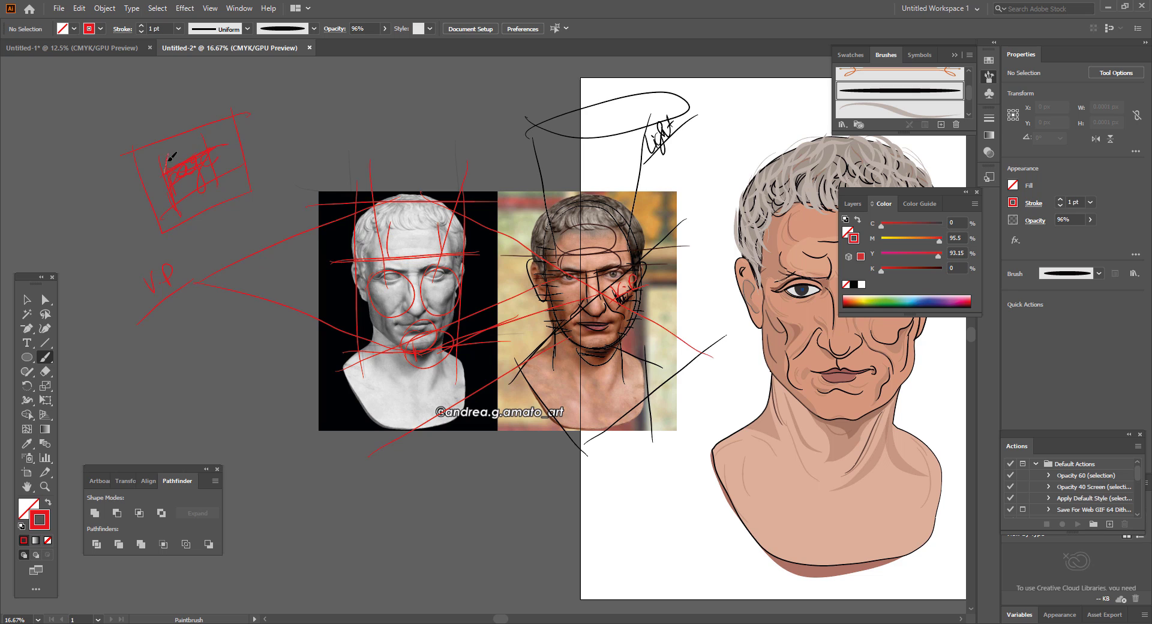
{"action": "mouse_move", "coordinate": [171, 155]}
{"action": "left_mouse_down"}
{"action": "mouse_move", "coordinate": [185, 182]}
{"action": "mouse_move", "coordinate": [208, 169]}
{"action": "left_mouse_up"}
- Circle the marble bust's crown with overlapping red ellipses, hatch its hair, and add construction lines around the head
{"action": "left_click_drag", "start_coordinate": [500, 618], "coordinate": [555, 609]}
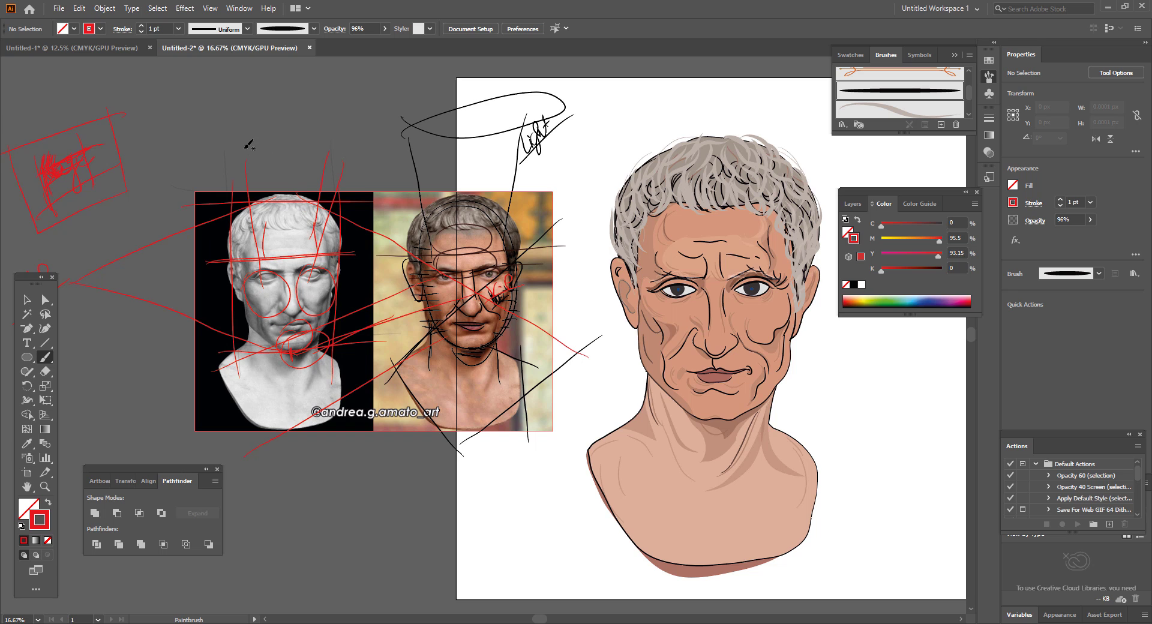
{"action": "mouse_move", "coordinate": [248, 144]}
{"action": "left_mouse_down"}
{"action": "mouse_move", "coordinate": [267, 238]}
{"action": "mouse_move", "coordinate": [310, 238]}
{"action": "mouse_move", "coordinate": [335, 208]}
{"action": "mouse_move", "coordinate": [326, 156]}
{"action": "mouse_move", "coordinate": [279, 154]}
{"action": "mouse_move", "coordinate": [251, 205]}
{"action": "mouse_move", "coordinate": [315, 228]}
{"action": "mouse_move", "coordinate": [307, 157]}
{"action": "mouse_move", "coordinate": [271, 234]}
{"action": "mouse_move", "coordinate": [272, 158]}
{"action": "mouse_move", "coordinate": [290, 197]}
{"action": "left_mouse_up"}
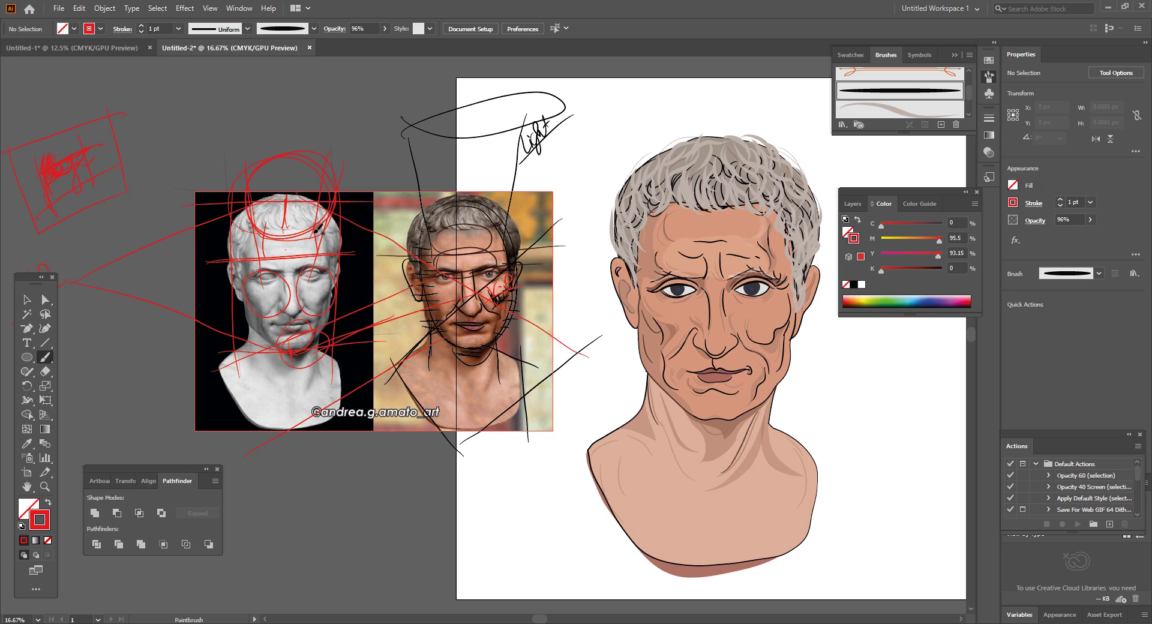
{"action": "mouse_move", "coordinate": [251, 206]}
{"action": "left_mouse_down"}
{"action": "mouse_move", "coordinate": [238, 285]}
{"action": "mouse_move", "coordinate": [279, 353]}
{"action": "mouse_move", "coordinate": [308, 338]}
{"action": "mouse_move", "coordinate": [336, 293]}
{"action": "mouse_move", "coordinate": [344, 218]}
{"action": "mouse_move", "coordinate": [323, 185]}
{"action": "mouse_move", "coordinate": [245, 206]}
{"action": "mouse_move", "coordinate": [262, 240]}
{"action": "mouse_move", "coordinate": [259, 212]}
{"action": "mouse_move", "coordinate": [251, 221]}
{"action": "mouse_move", "coordinate": [271, 231]}
{"action": "left_mouse_up"}
{"action": "left_click_drag", "start_coordinate": [214, 131], "coordinate": [259, 263]}
{"action": "left_click_drag", "start_coordinate": [341, 131], "coordinate": [304, 264]}
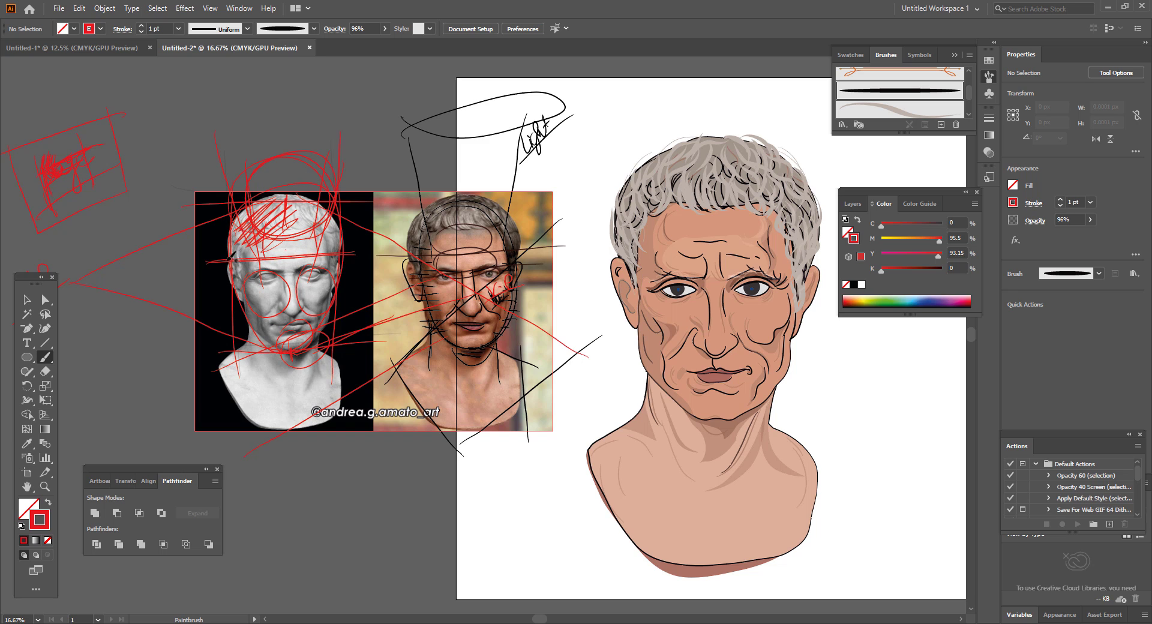
{"action": "mouse_move", "coordinate": [222, 231]}
{"action": "left_mouse_down"}
{"action": "mouse_move", "coordinate": [330, 270]}
{"action": "mouse_move", "coordinate": [339, 259]}
{"action": "left_mouse_up"}
{"action": "mouse_move", "coordinate": [264, 232]}
{"action": "left_mouse_down"}
{"action": "mouse_move", "coordinate": [314, 203]}
{"action": "mouse_move", "coordinate": [280, 273]}
{"action": "left_mouse_up"}
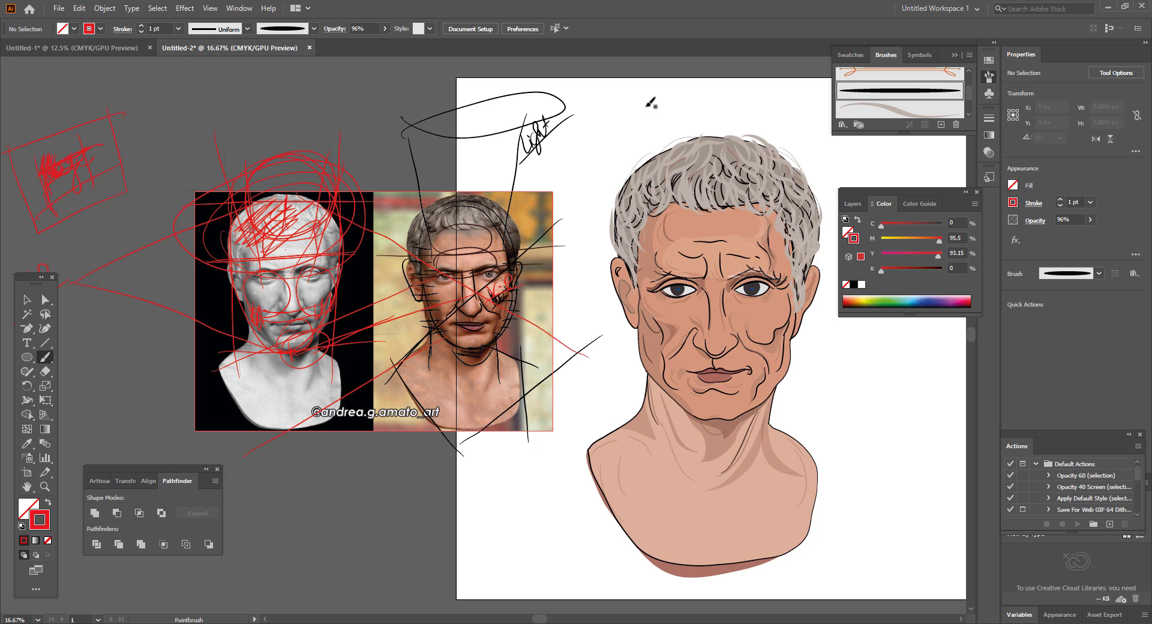
- Switch to the VENI VIDI VICI document and shift the I CAME, I SAW, I CONQUERED line slightly to the right
{"action": "left_click", "coordinate": [26, 300]}
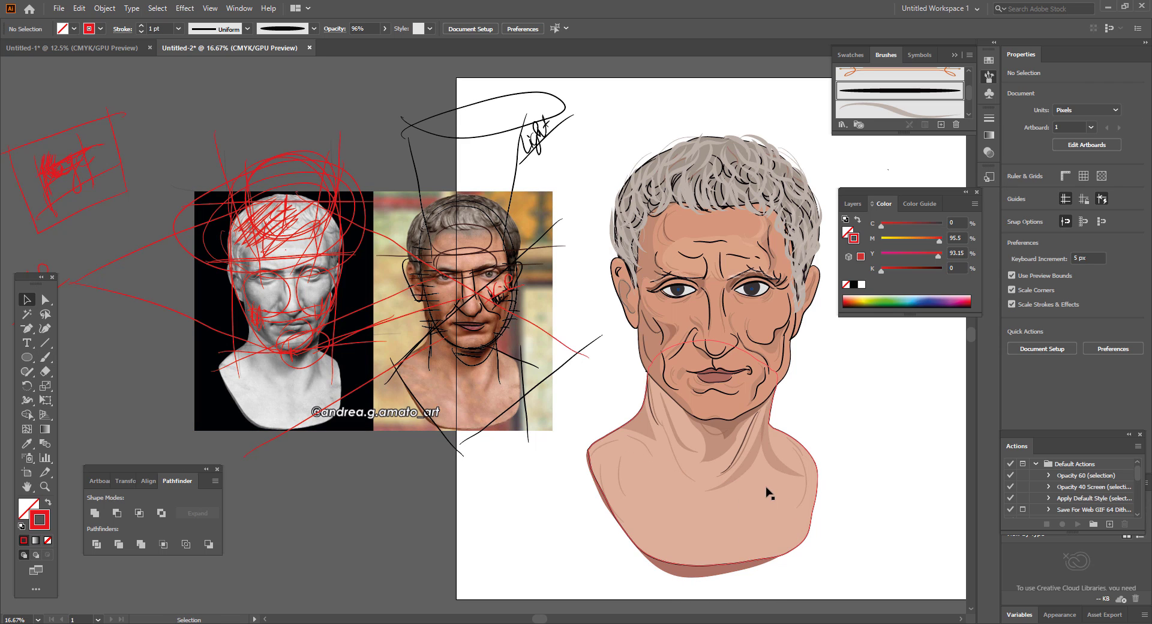
{"action": "left_click", "coordinate": [83, 46]}
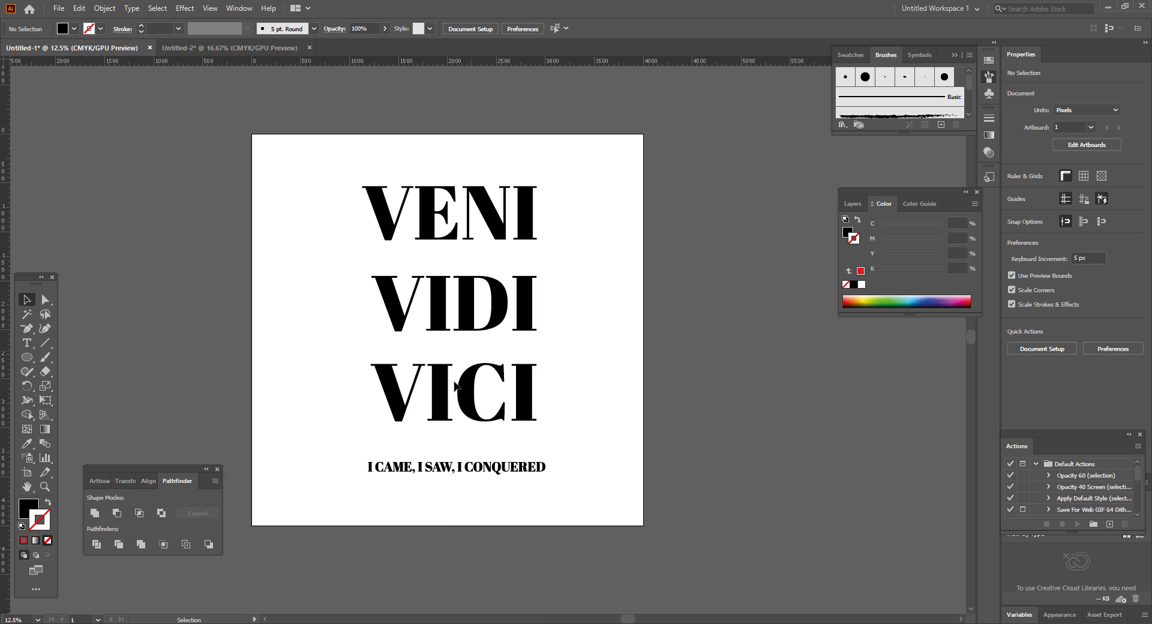
{"action": "left_click_drag", "start_coordinate": [343, 454], "coordinate": [619, 511]}
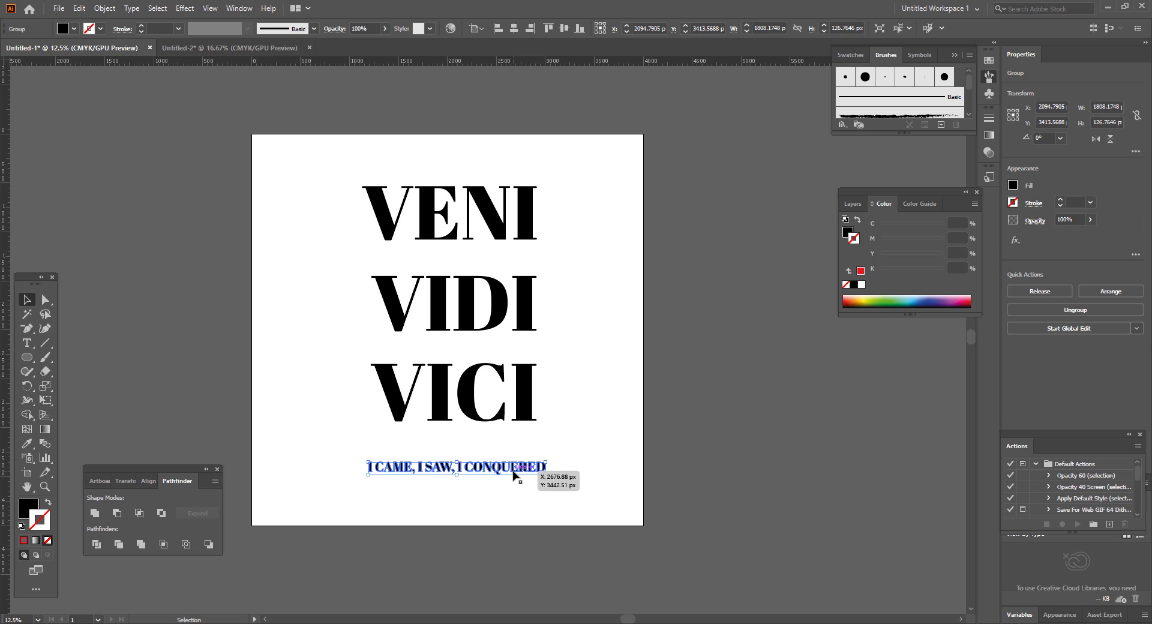
{"action": "left_click_drag", "start_coordinate": [513, 471], "coordinate": [516, 471]}
{"action": "left_click", "coordinate": [622, 452]}
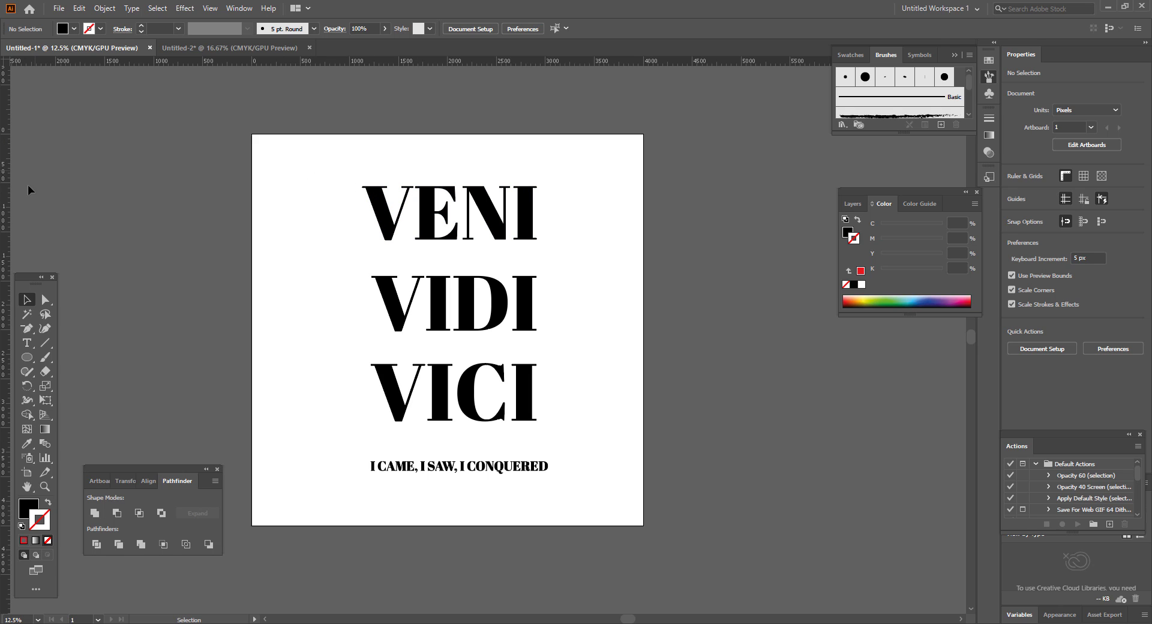
- Add vertical guides at the left and right edges of VENI, at about X 1144 px and 2927 px
{"action": "left_click_drag", "start_coordinate": [10, 156], "coordinate": [364, 238]}
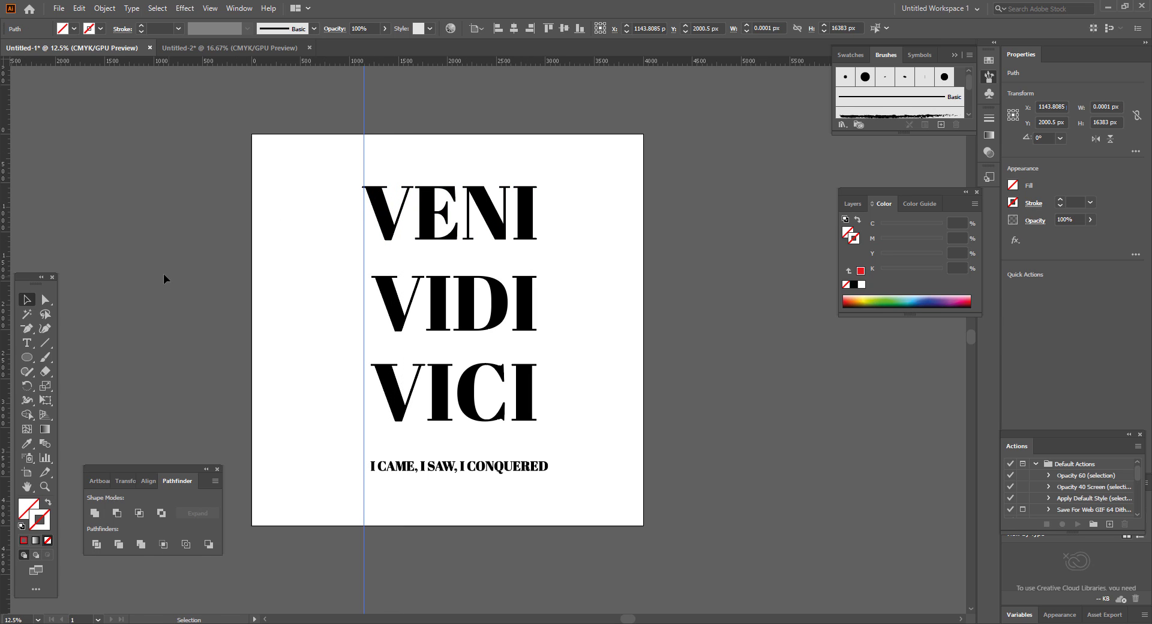
{"action": "left_click_drag", "start_coordinate": [11, 195], "coordinate": [539, 352]}
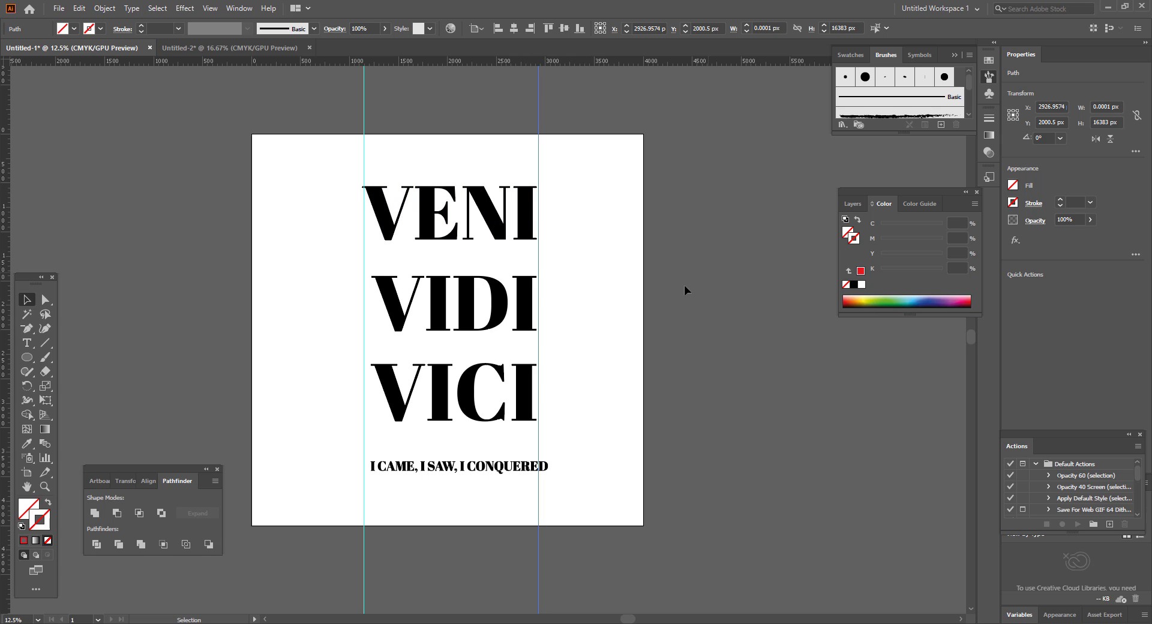
- Align the I CAME, I SAW, I CONQUERED line to the left guide and move the right guide to the line's end
{"action": "left_click_drag", "start_coordinate": [502, 477], "coordinate": [495, 474]}
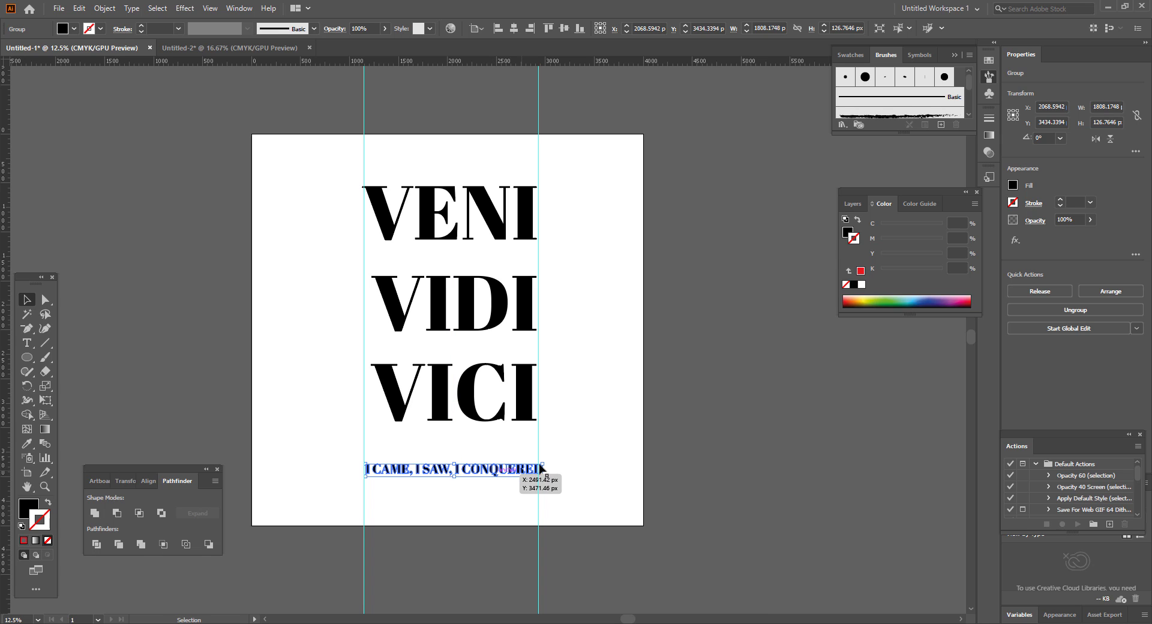
{"action": "left_click", "coordinate": [589, 465]}
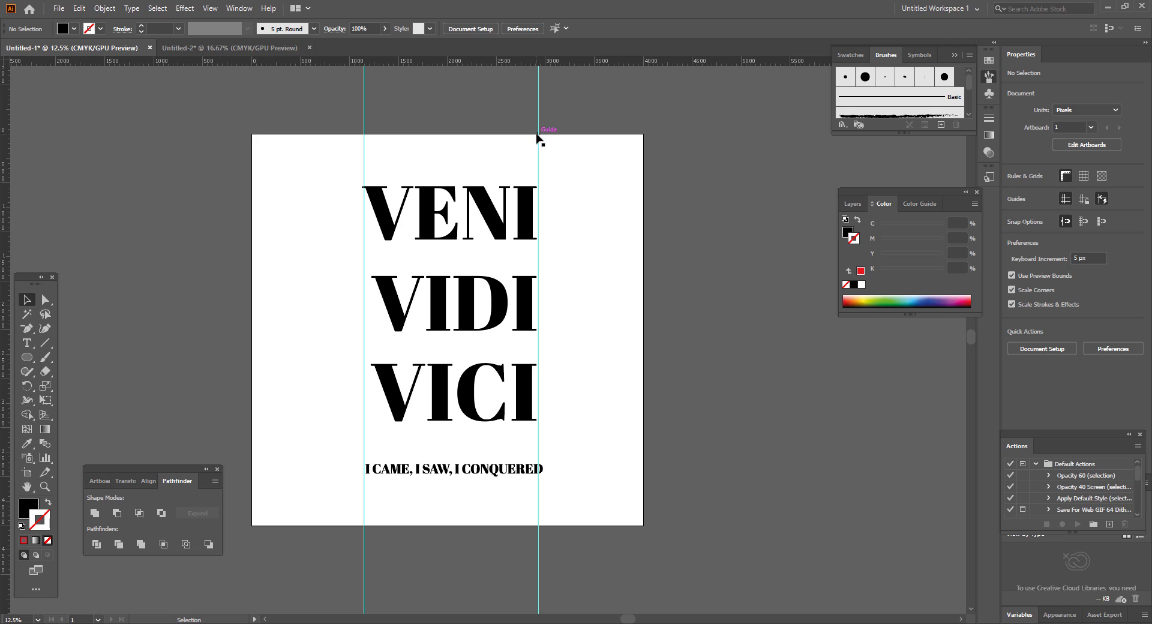
{"action": "mouse_move", "coordinate": [539, 143]}
{"action": "left_mouse_down"}
{"action": "mouse_move", "coordinate": [553, 146]}
{"action": "mouse_move", "coordinate": [542, 157]}
{"action": "left_mouse_up"}
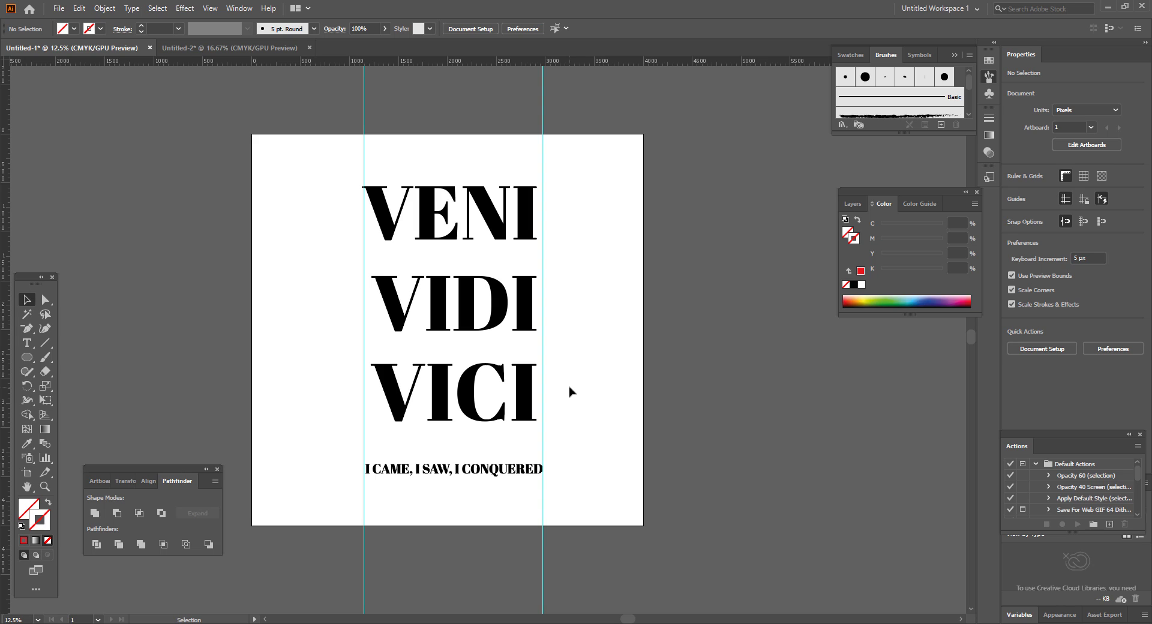
- Switch back to the portrait document Untitled-2 and centre the portrait in view
{"action": "left_click", "coordinate": [181, 48]}
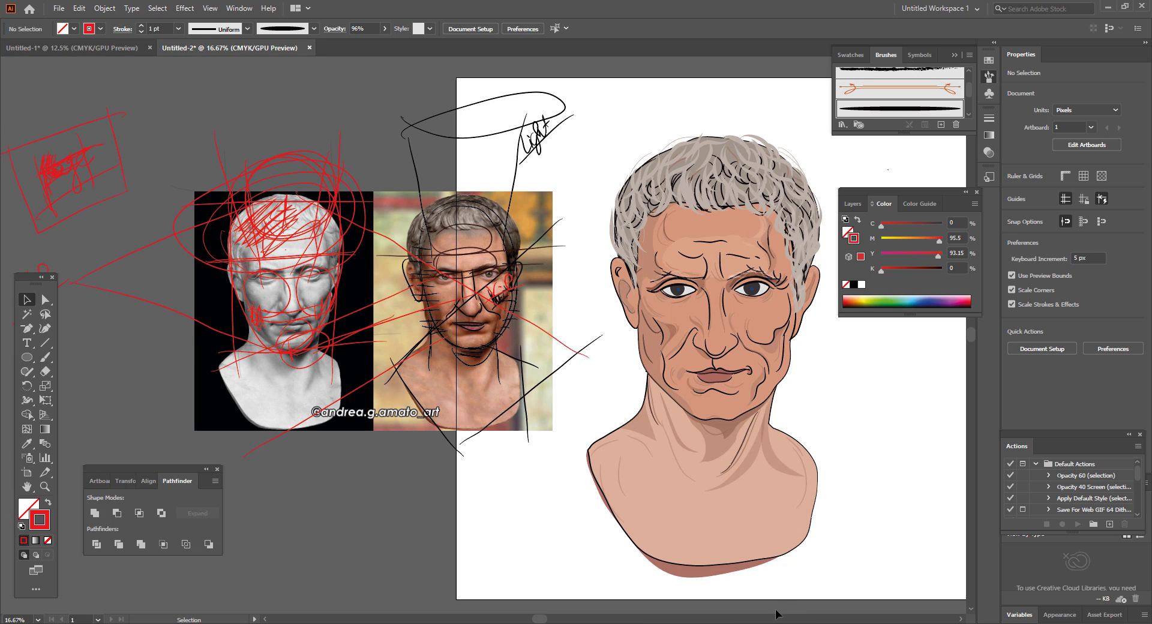
{"action": "left_click_drag", "start_coordinate": [539, 619], "coordinate": [583, 617]}
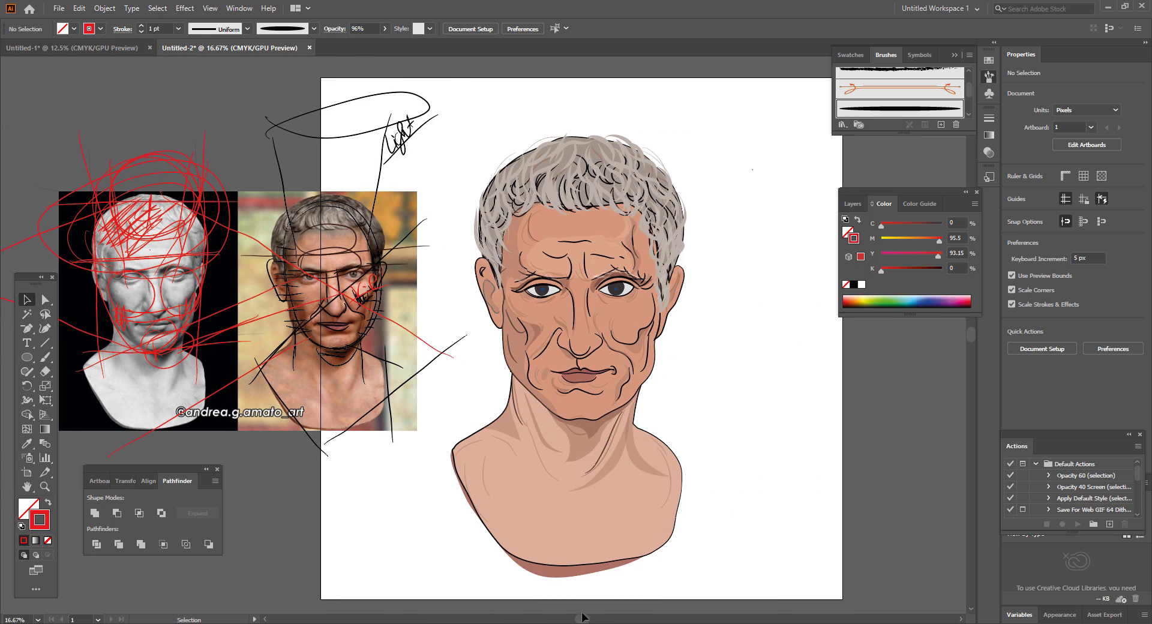